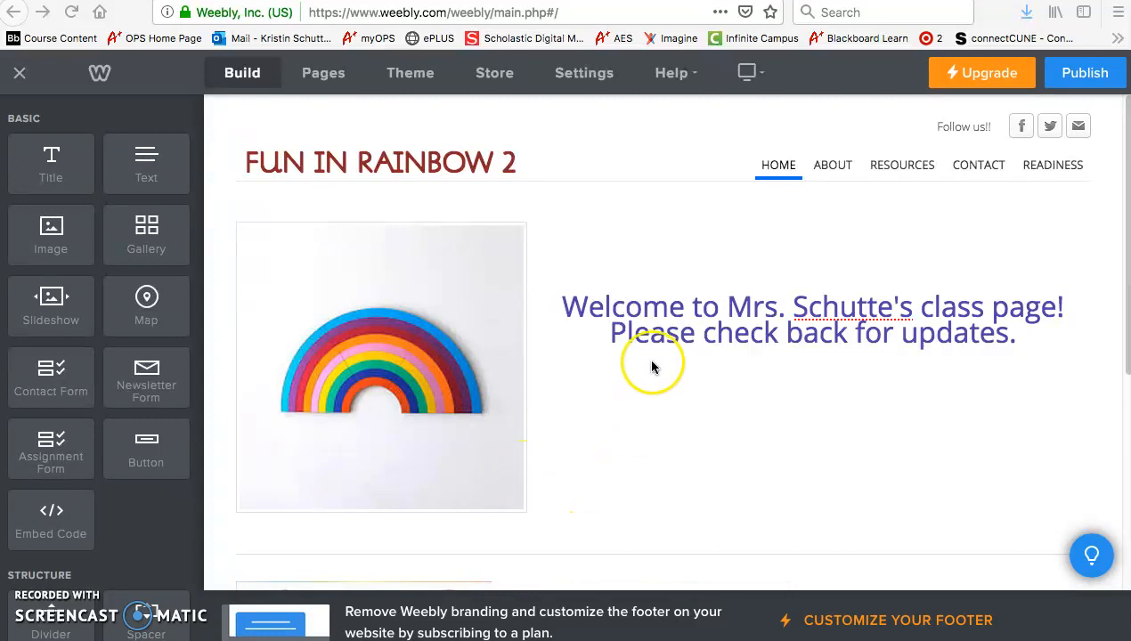
- Open the theme gallery and browse the Personal themes, including the older ones
left_click(413, 77)
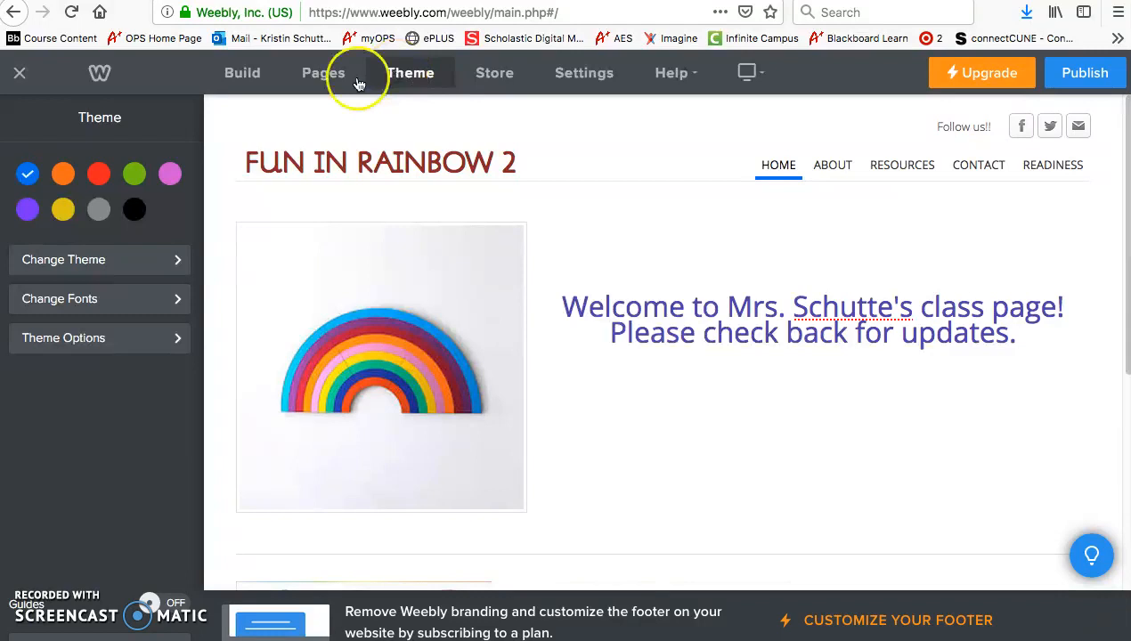
left_click(145, 258)
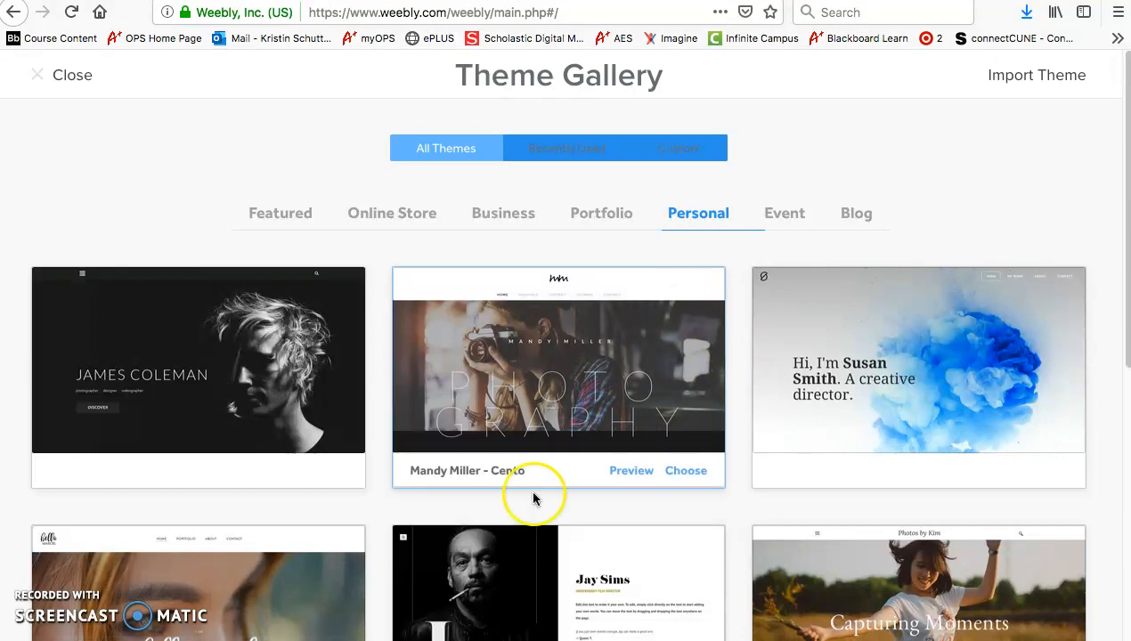
scroll(534, 481, "down", 1)
scroll(528, 516, "down", 5)
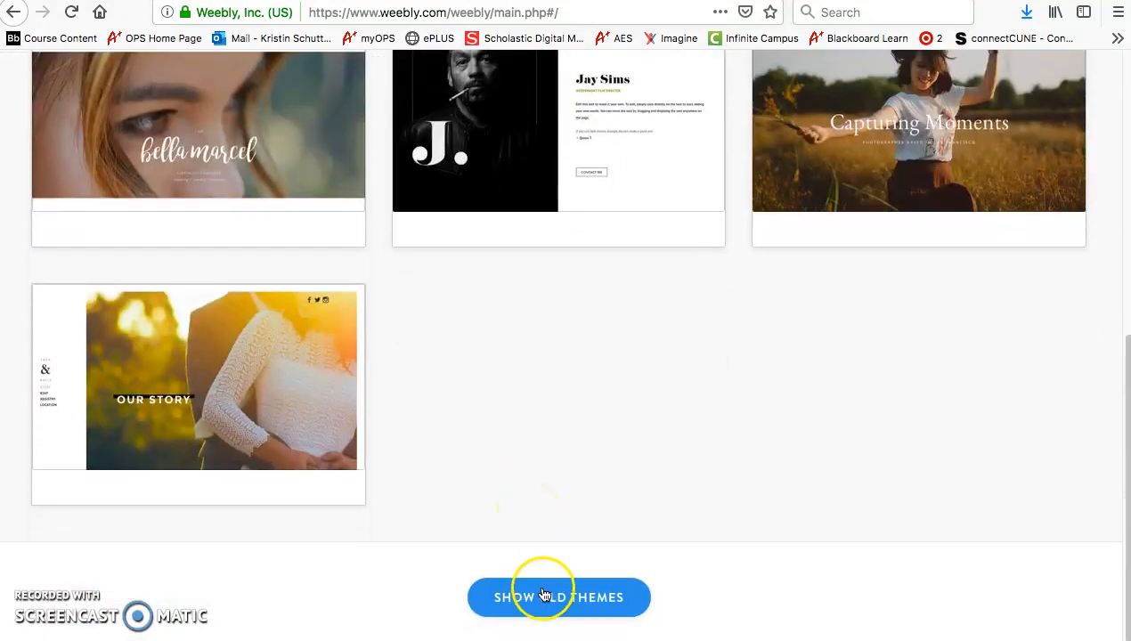
left_click(544, 597)
scroll(530, 308, "down", 7)
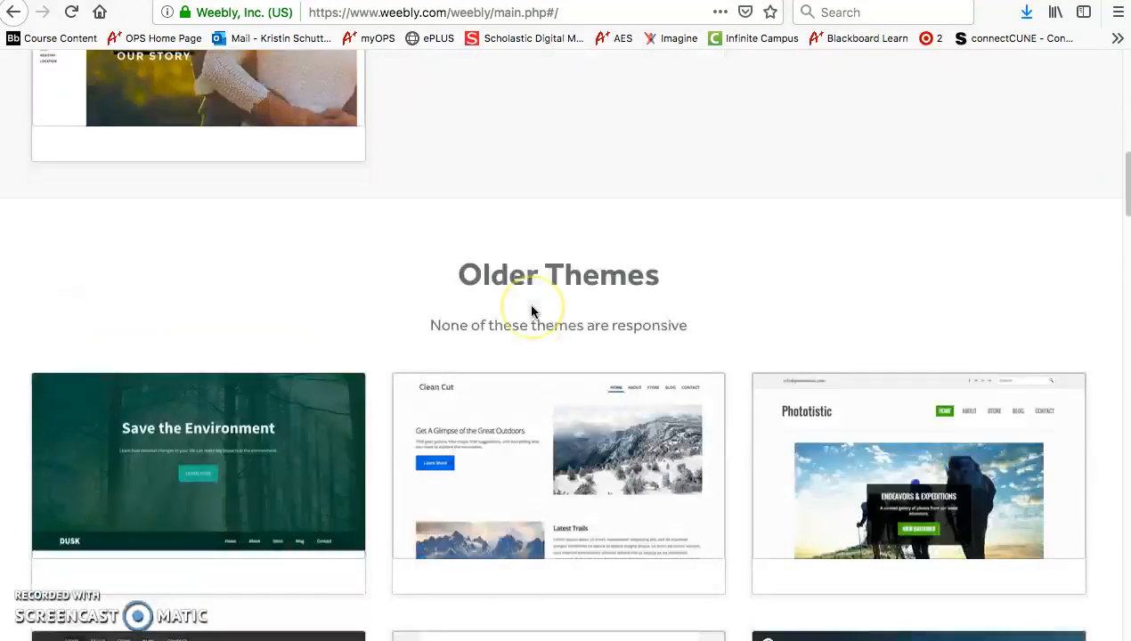
scroll(532, 312, "down", 6)
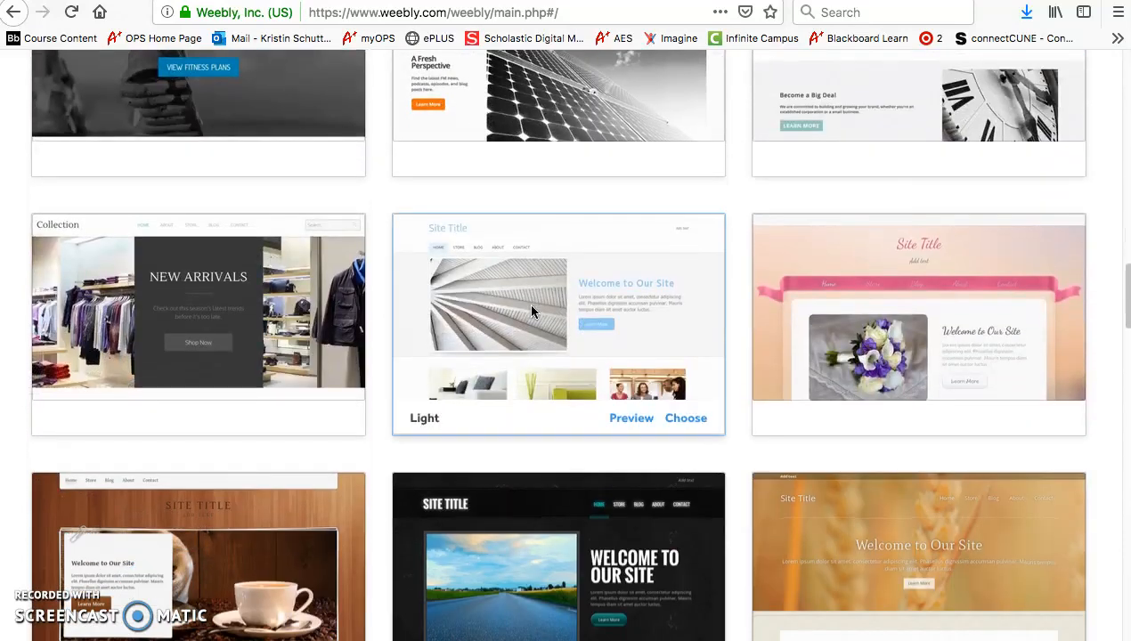
- Preview the Light theme on the class site, then cancel the preview and leave the theme gallery
scroll(532, 312, "down", 1)
left_click(623, 326)
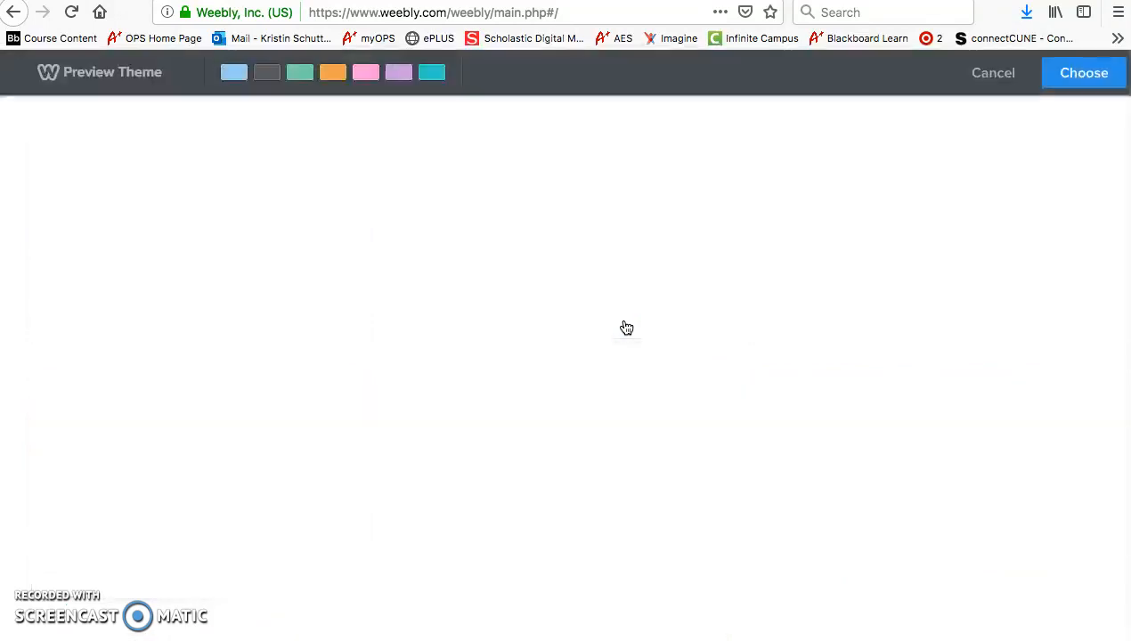
scroll(626, 328, "down", 4)
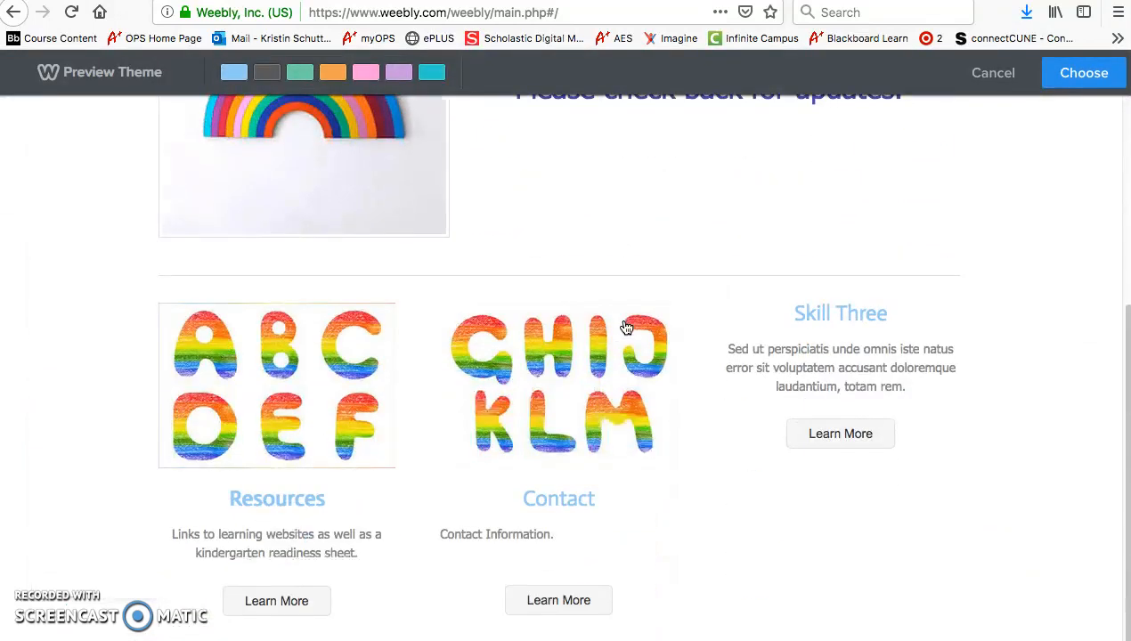
scroll(626, 328, "up", 4)
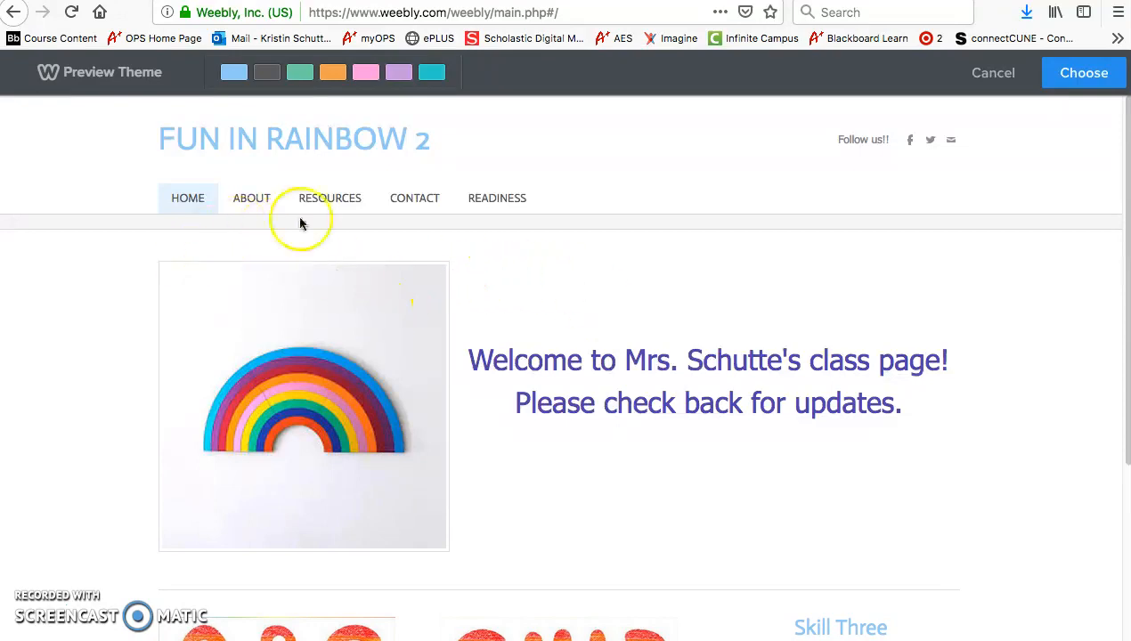
left_click(984, 73)
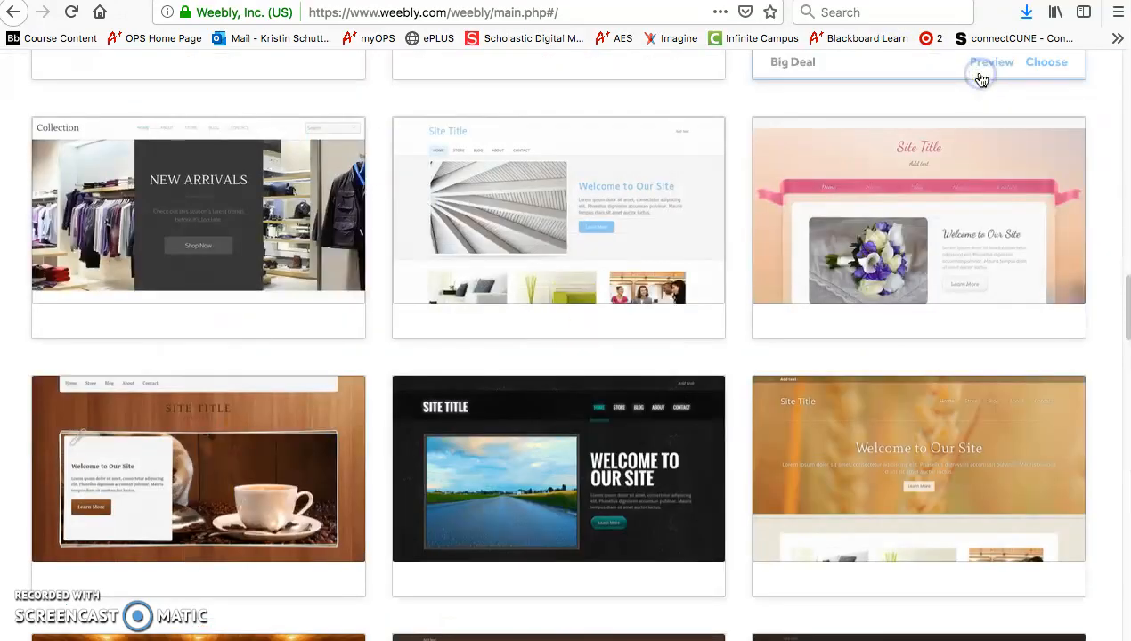
scroll(874, 420, "up", 15)
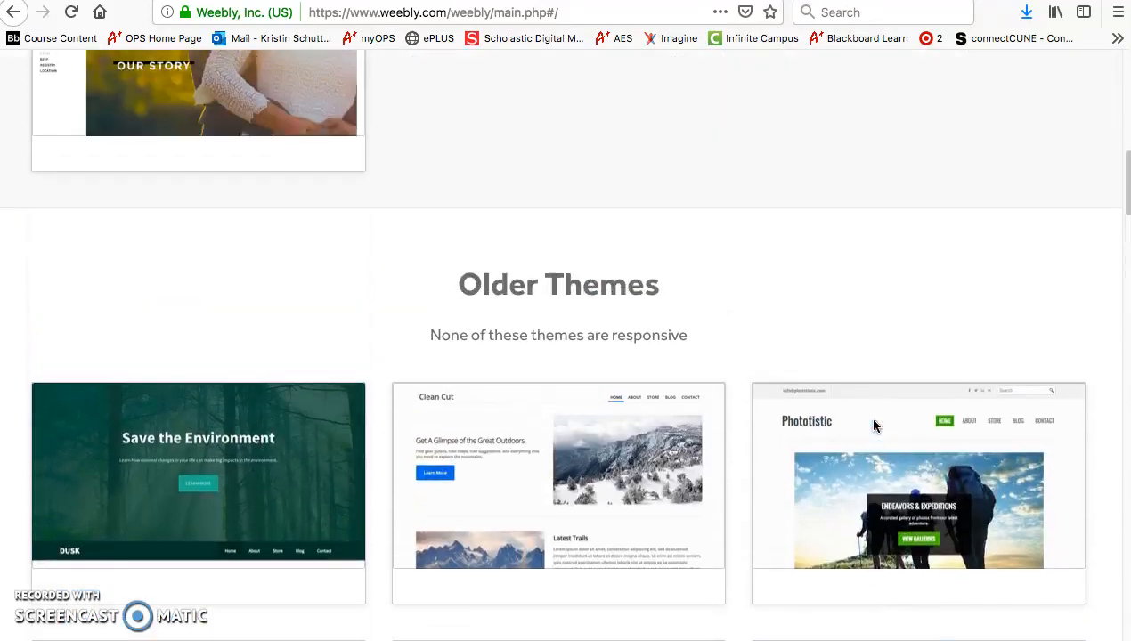
scroll(874, 427, "up", 10)
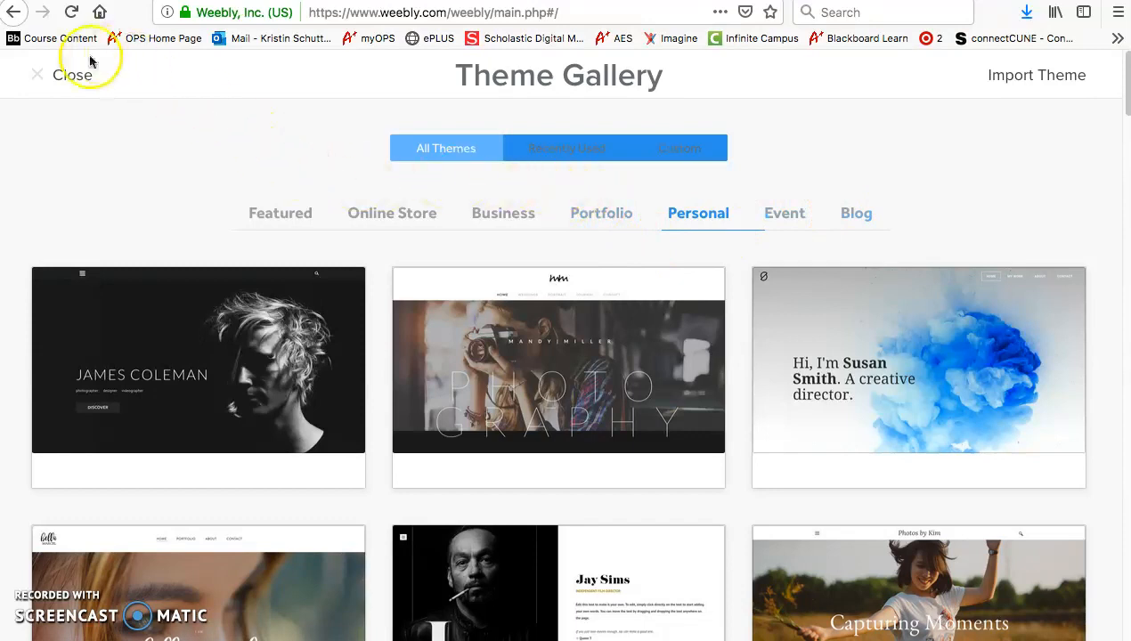
left_click(54, 80)
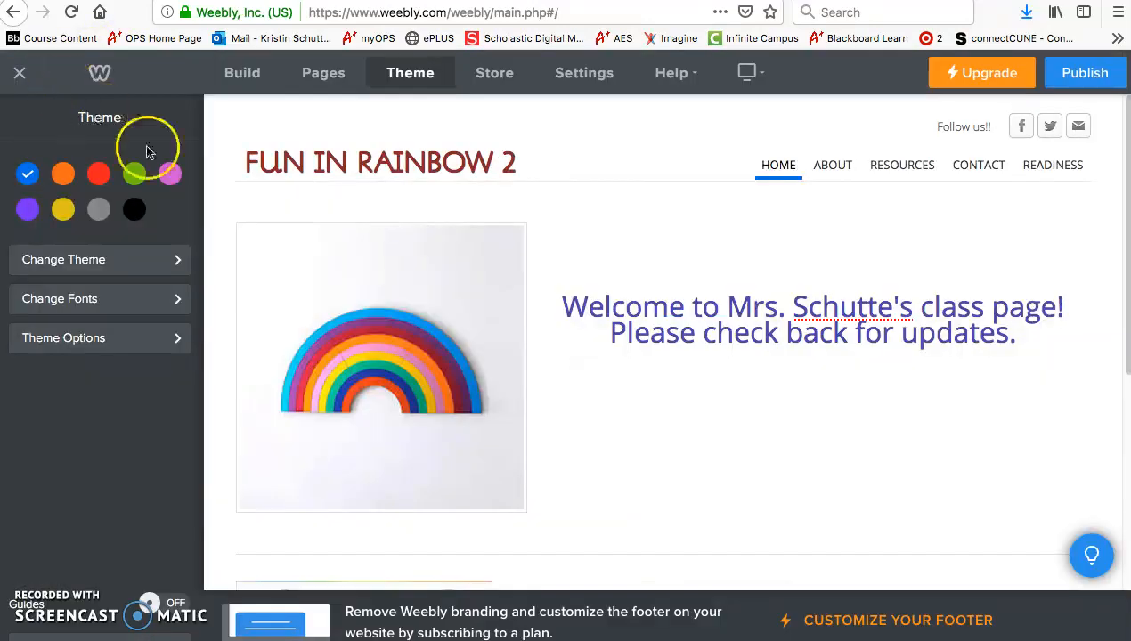
- Return to building mode and open the site title "FUN IN RAINBOW 2" for text editing
left_click(231, 79)
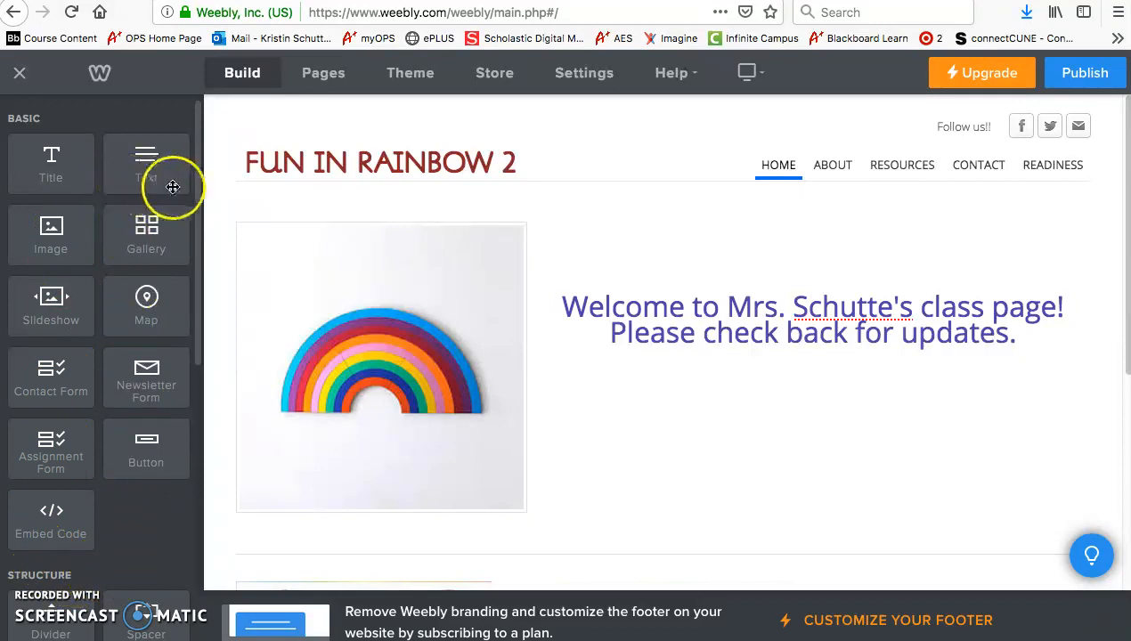
mouse_move(246, 149)
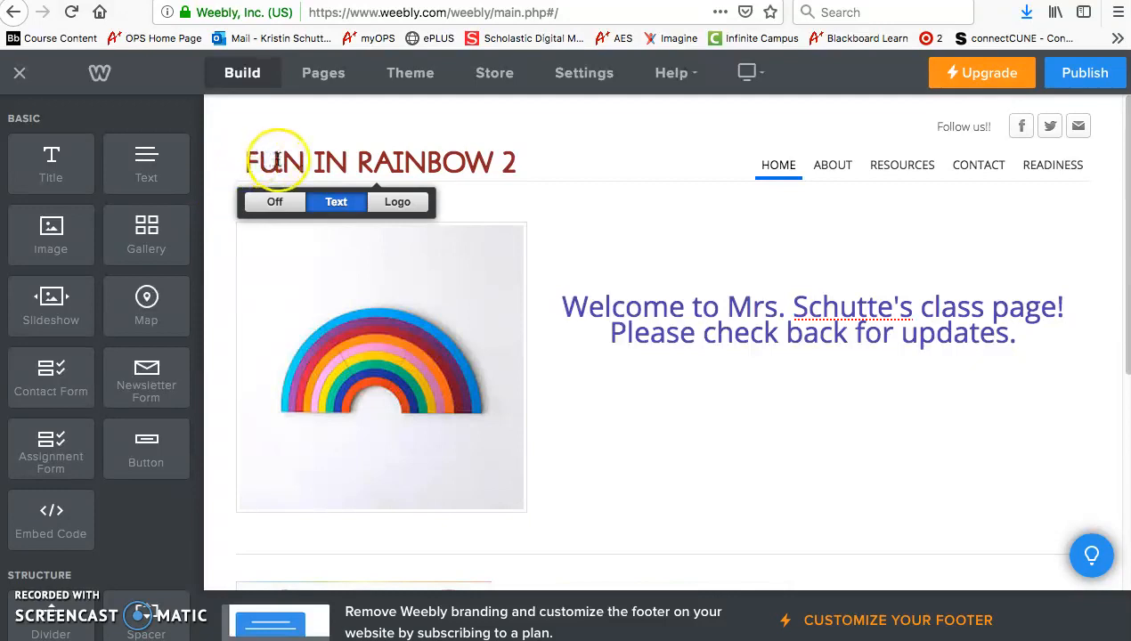
triple_click(282, 162)
left_click(281, 162)
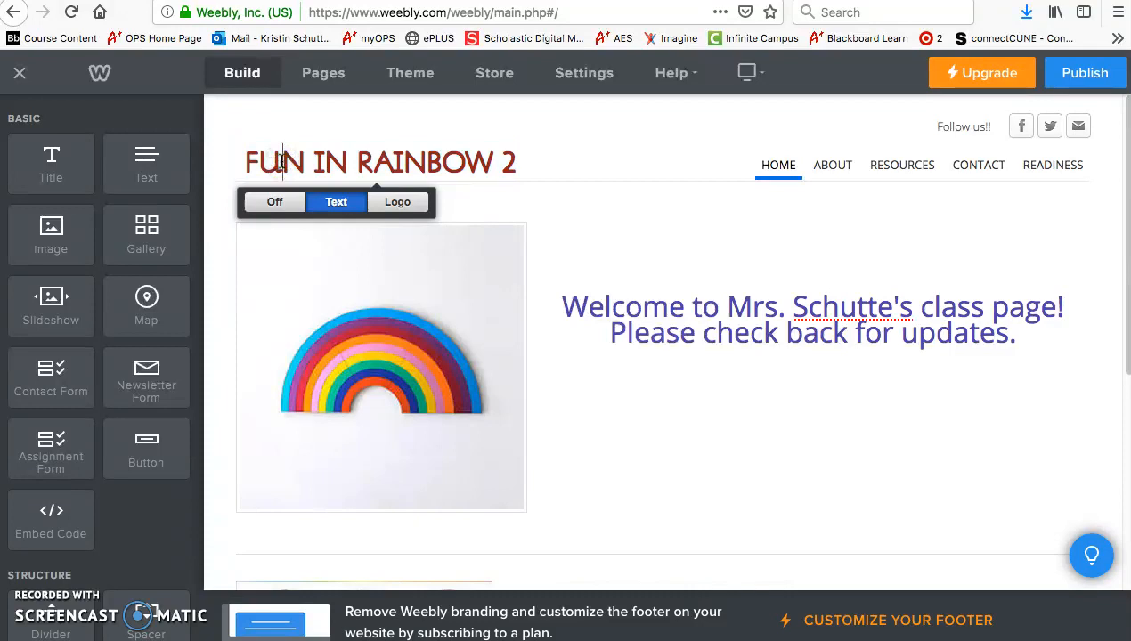
left_click(507, 163)
left_click(519, 164)
left_click(508, 158)
left_click(507, 161)
left_click(514, 158)
right_click(513, 159)
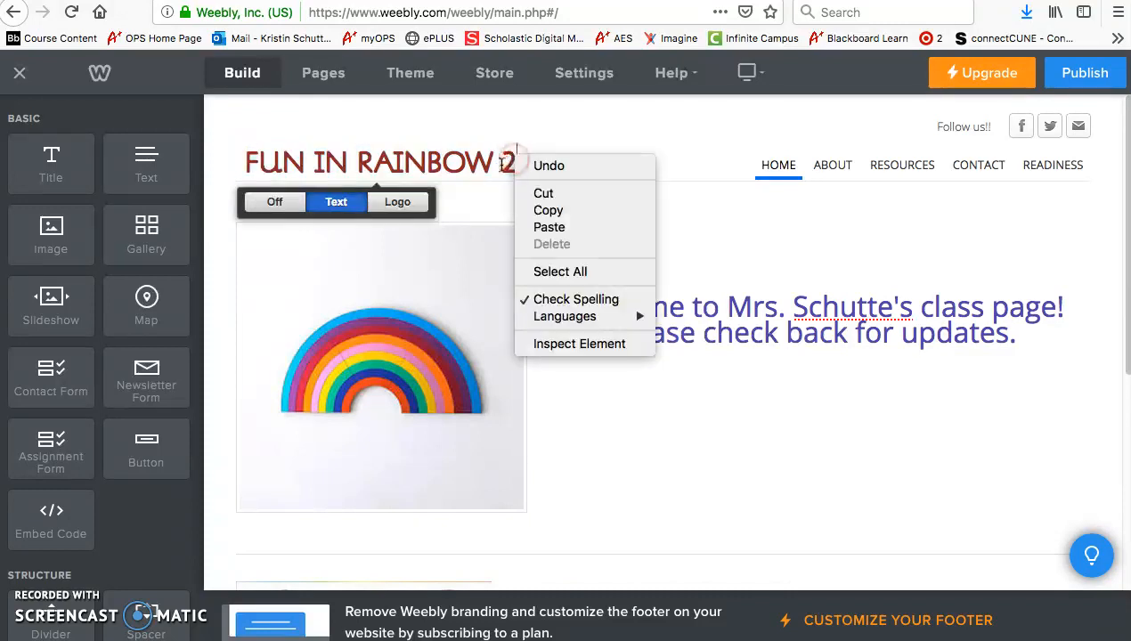
left_click(495, 165)
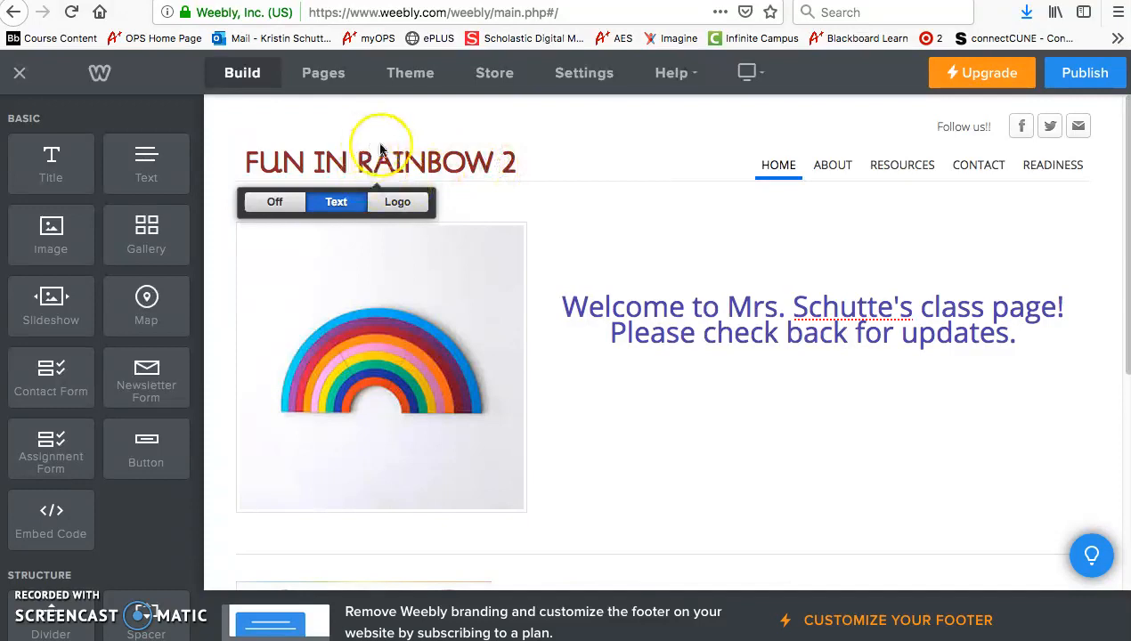
left_click(166, 169)
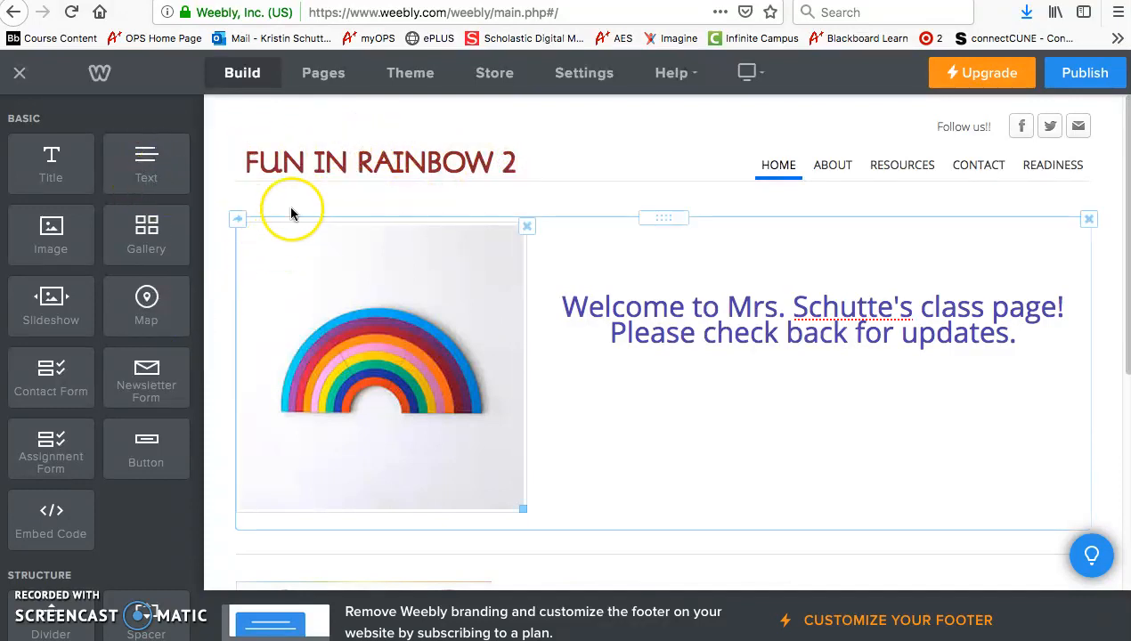
left_click(451, 161)
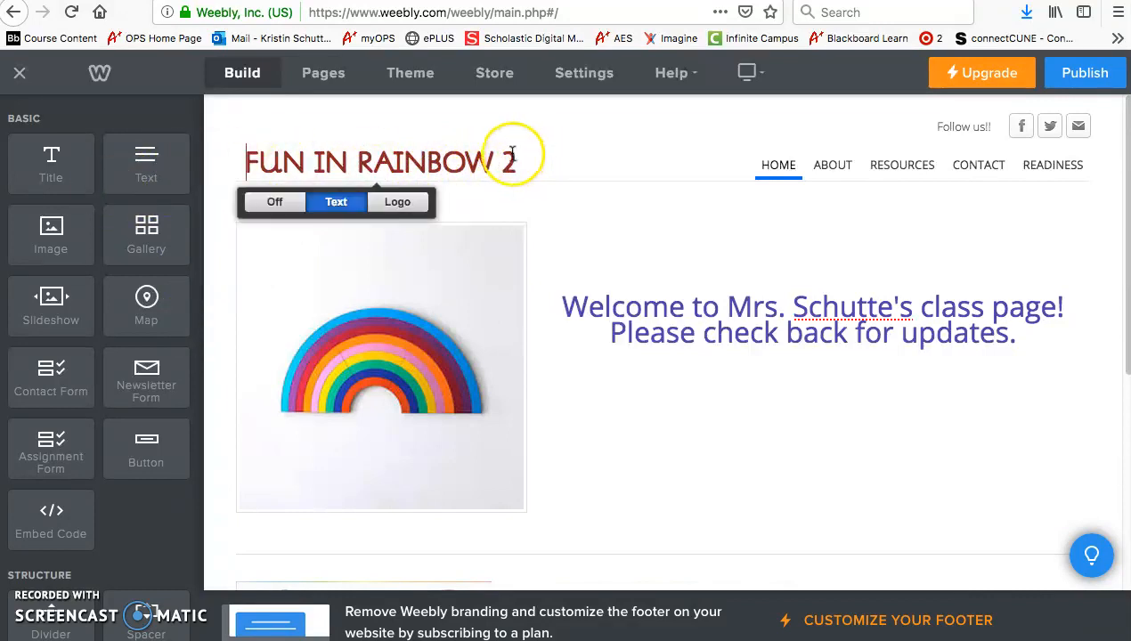
- Examine the home page's welcome section, navigation links, and the Resources, Contact and Skill Three columns
left_click(702, 323)
scroll(703, 321, "down", 4)
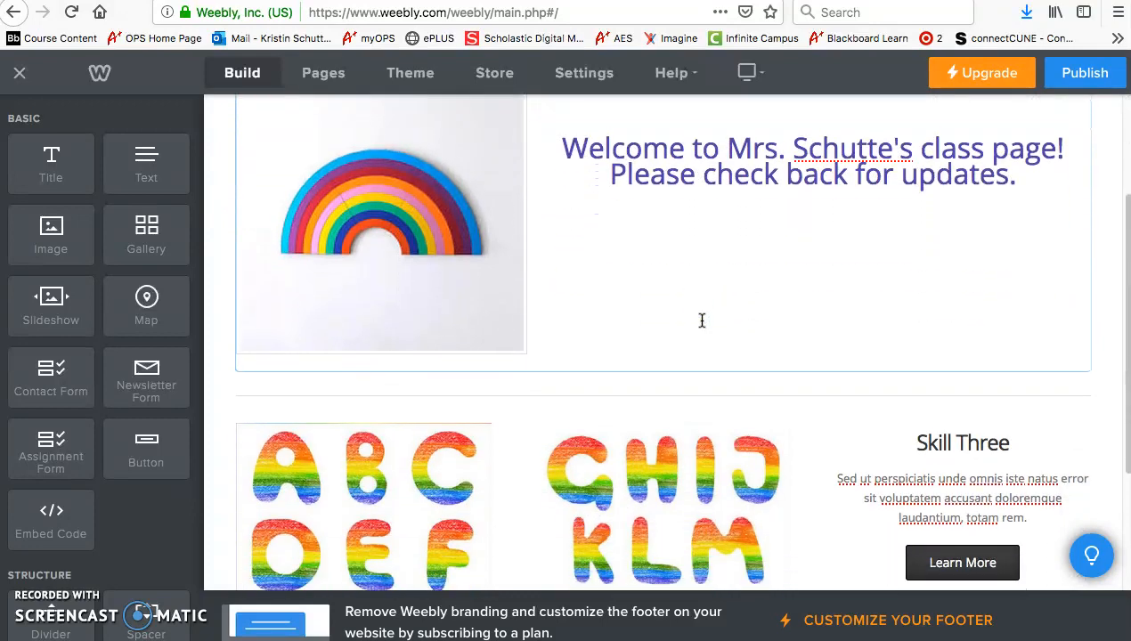
scroll(701, 321, "up", 2)
scroll(702, 321, "up", 2)
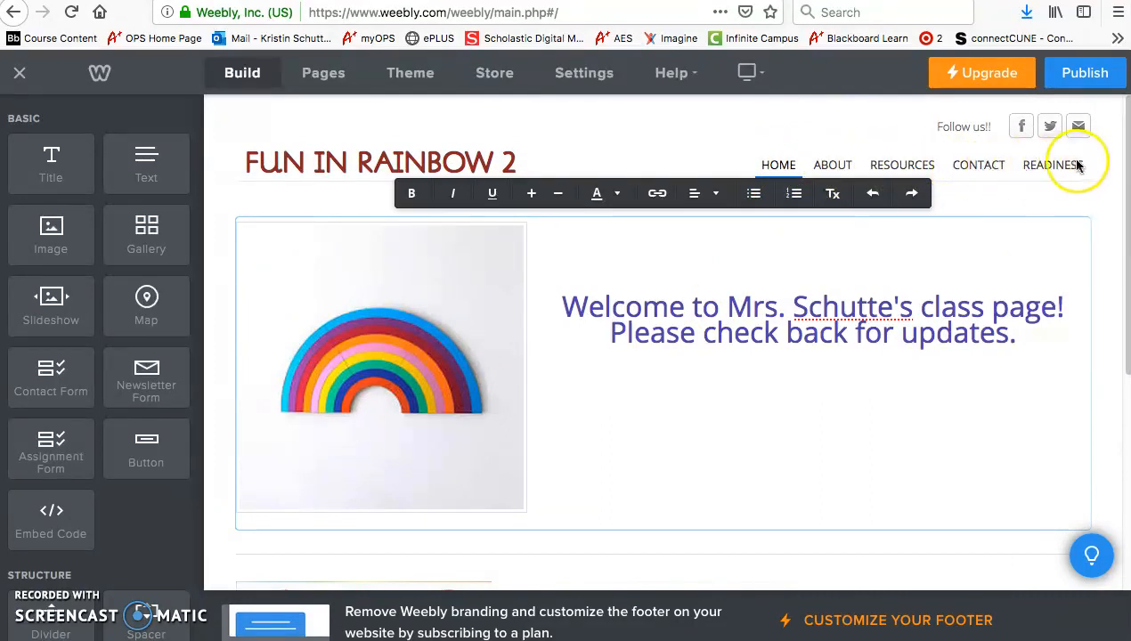
scroll(653, 153, "down", 2)
scroll(653, 153, "down", 5)
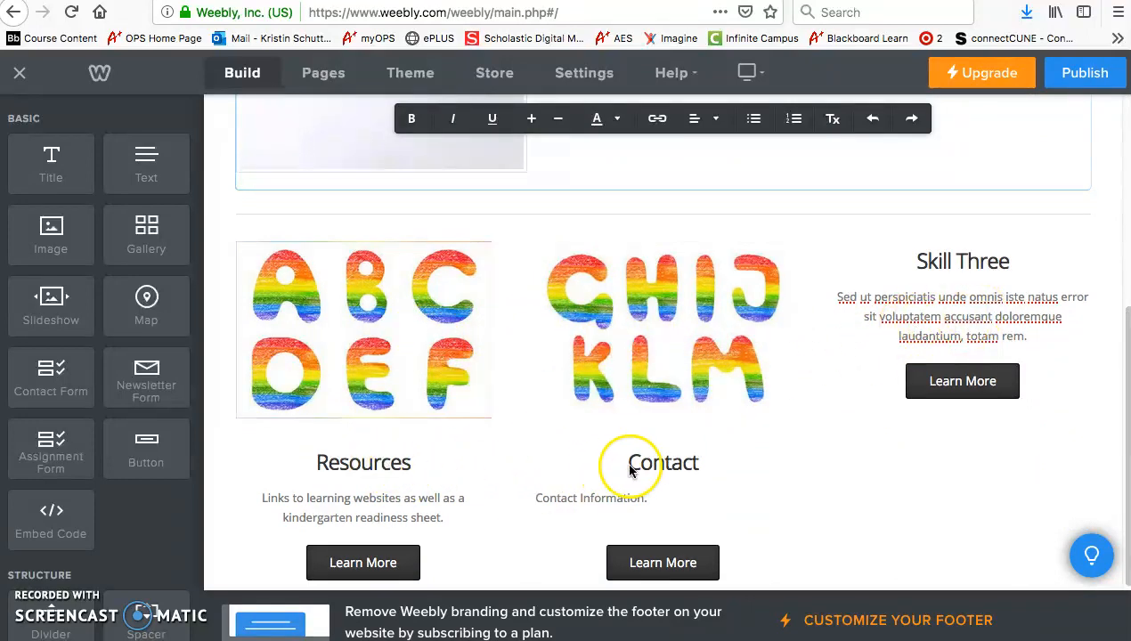
scroll(917, 285, "up", 7)
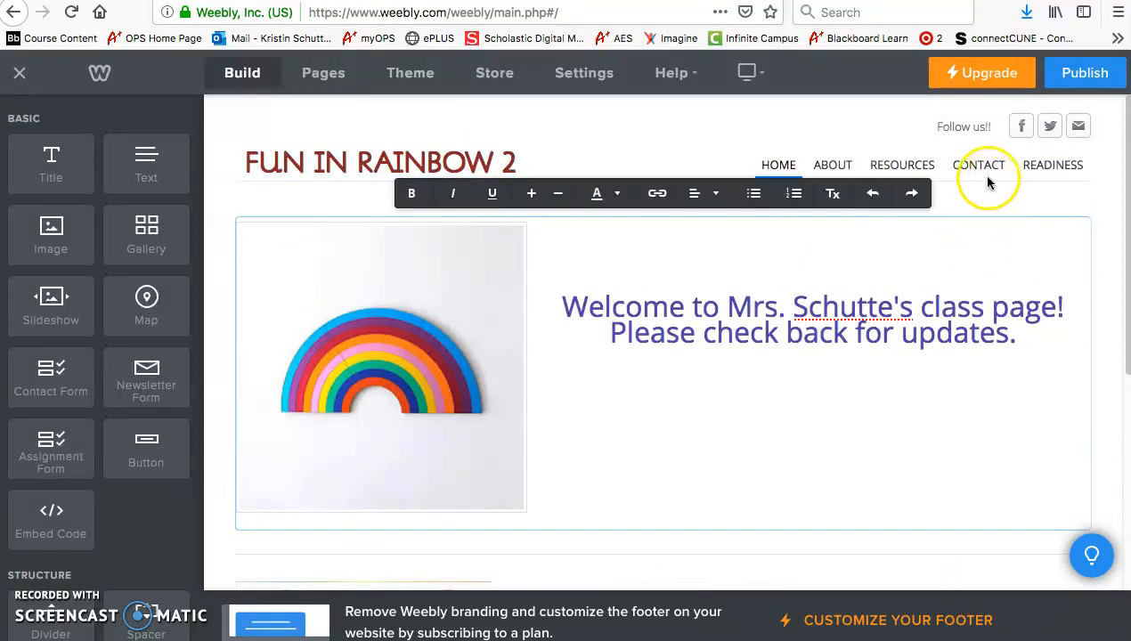
scroll(881, 331, "down", 1)
scroll(882, 335, "up", 1)
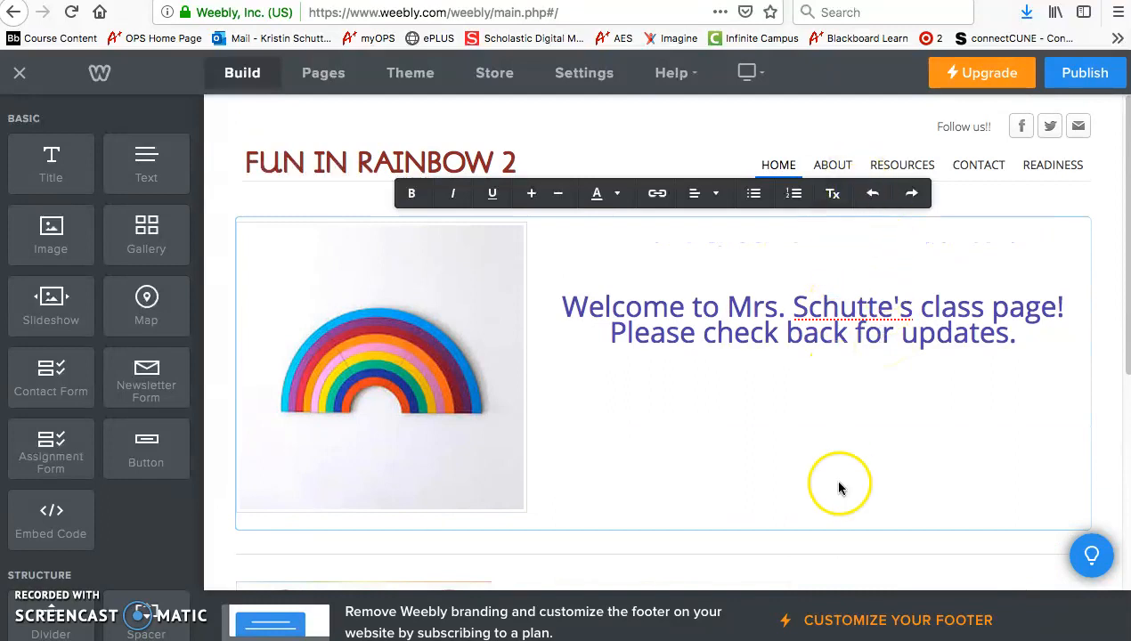
scroll(835, 517, "down", 7)
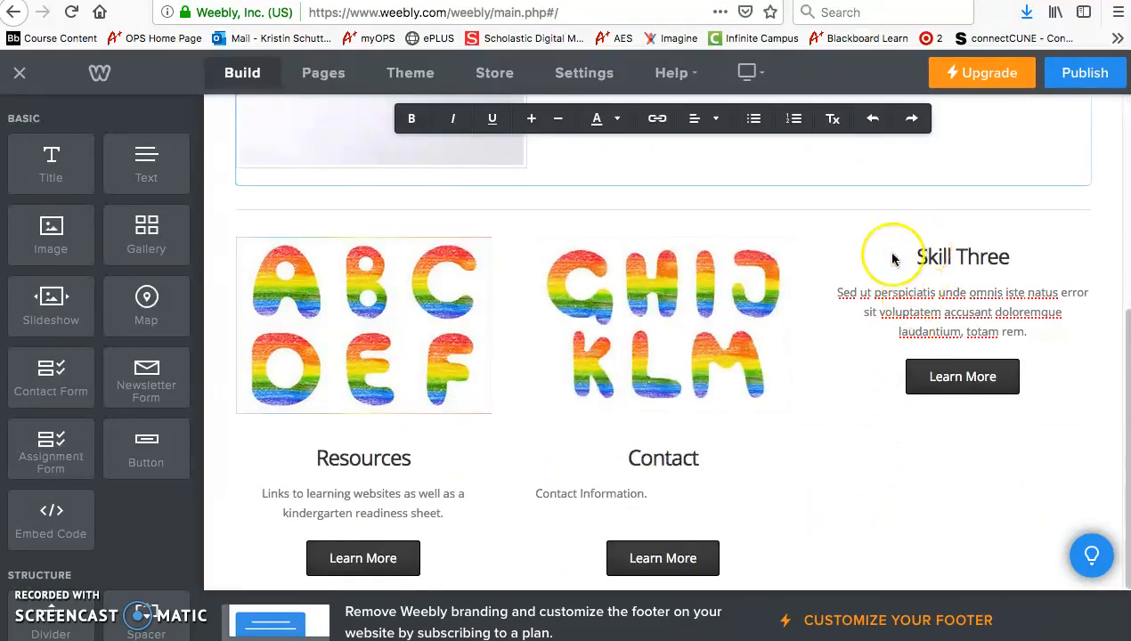
- Add an image above the "Skill Three" heading and upload the rainbow N-O-P-Q-R-S screenshot from the Weebly folder
left_click(136, 392)
left_click_drag(54, 233, 924, 232)
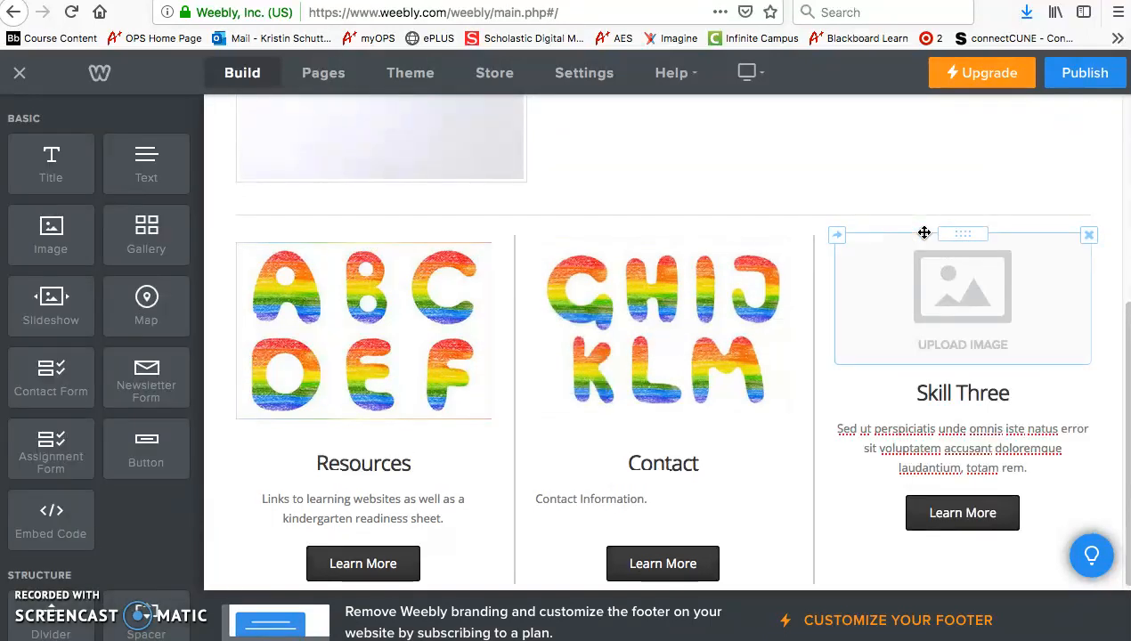
left_click(952, 307)
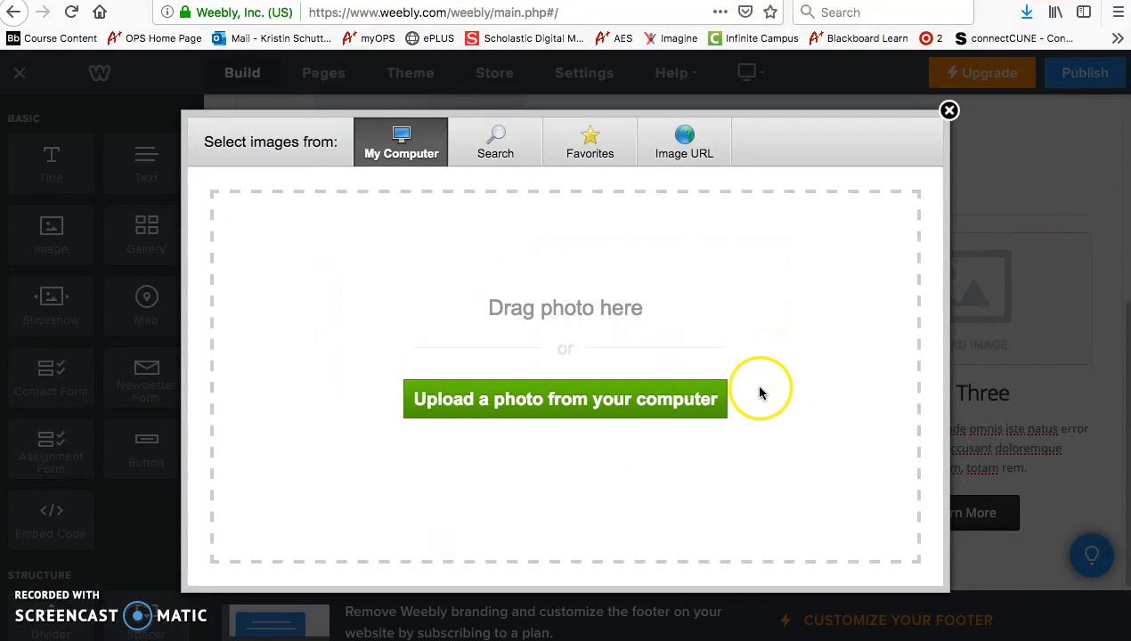
left_click(712, 400)
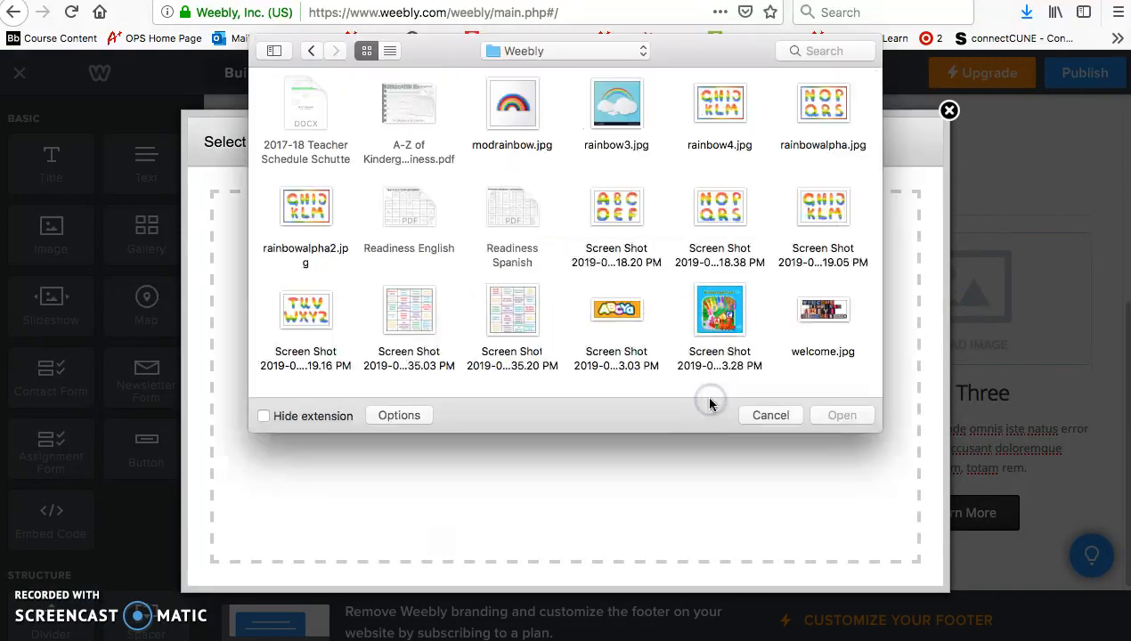
double_click(721, 210)
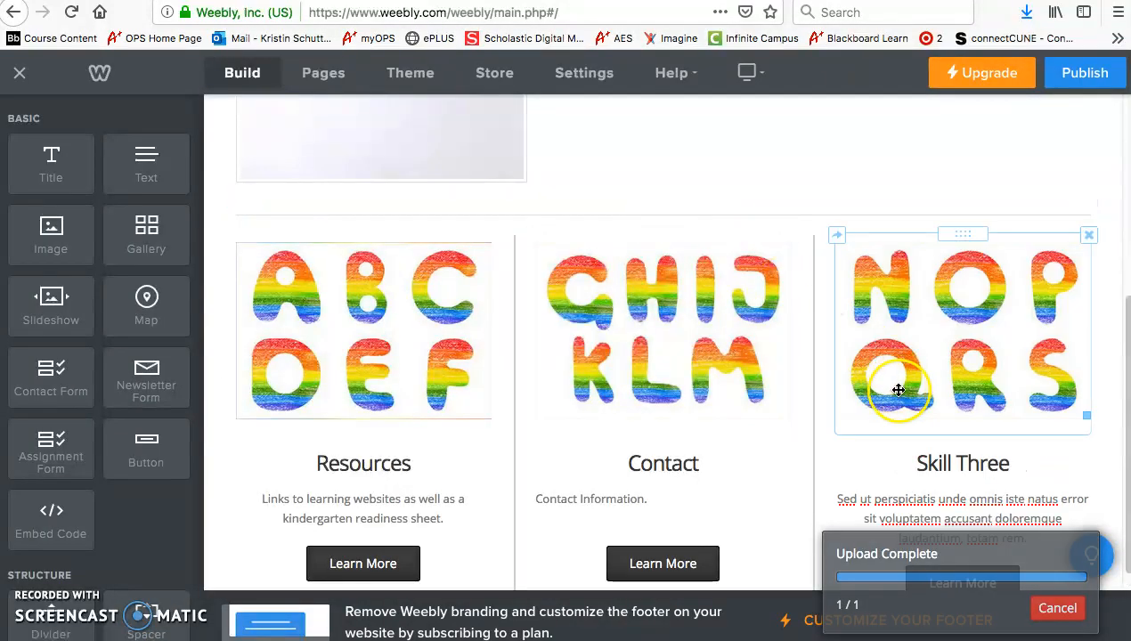
- Replace the "Skill Three" heading with "About"
scroll(923, 512, "down", 1)
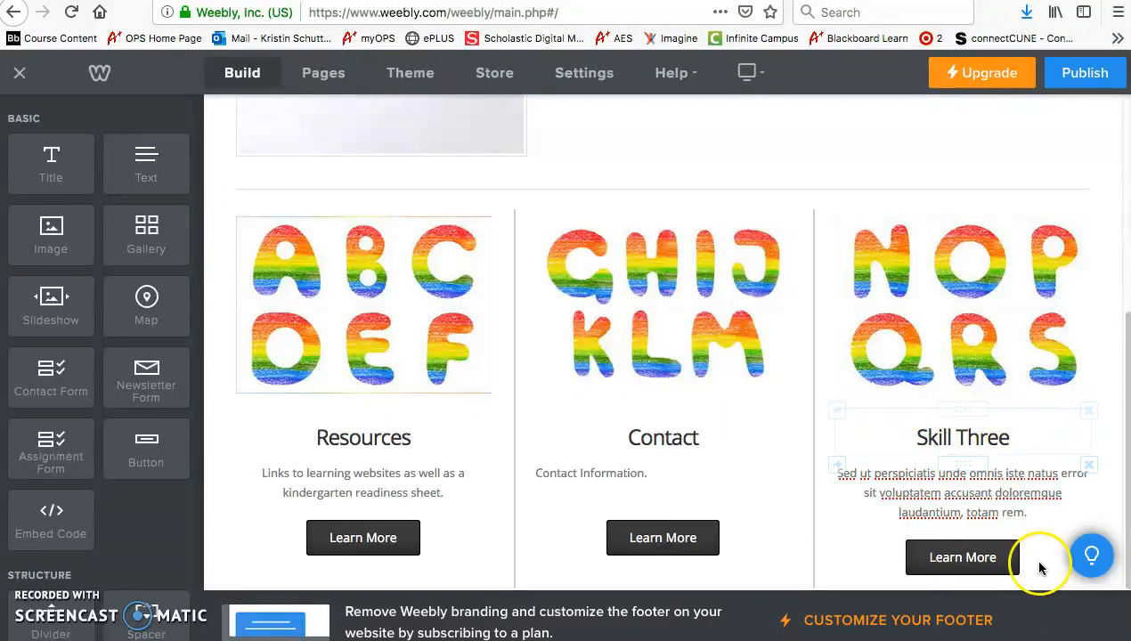
left_click(943, 438)
left_click(1011, 433)
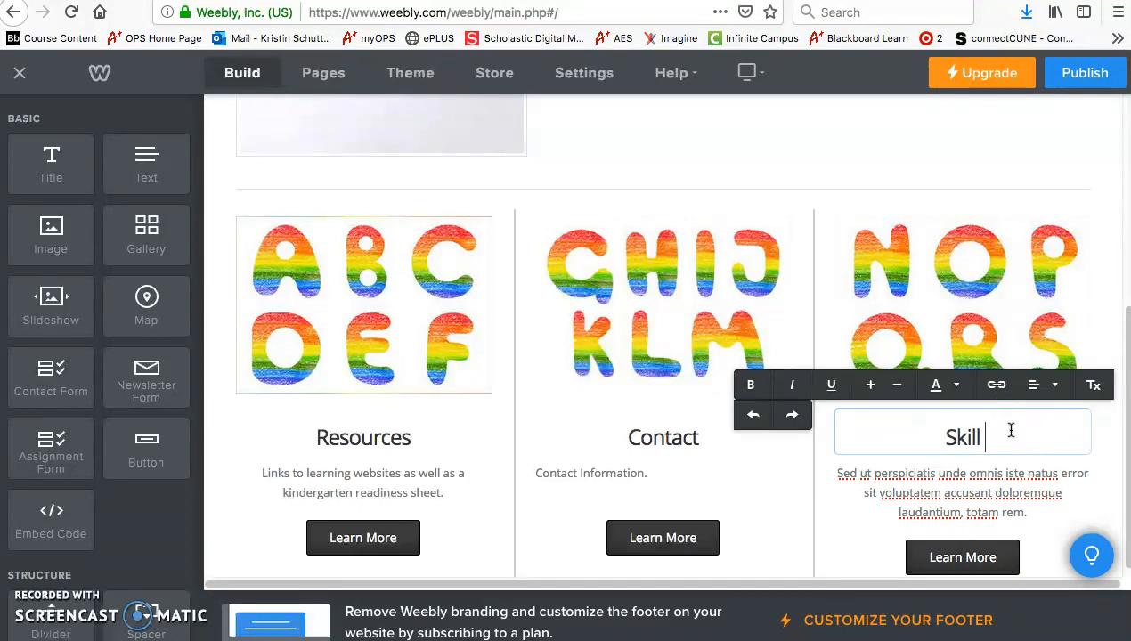
key("BackSpace")
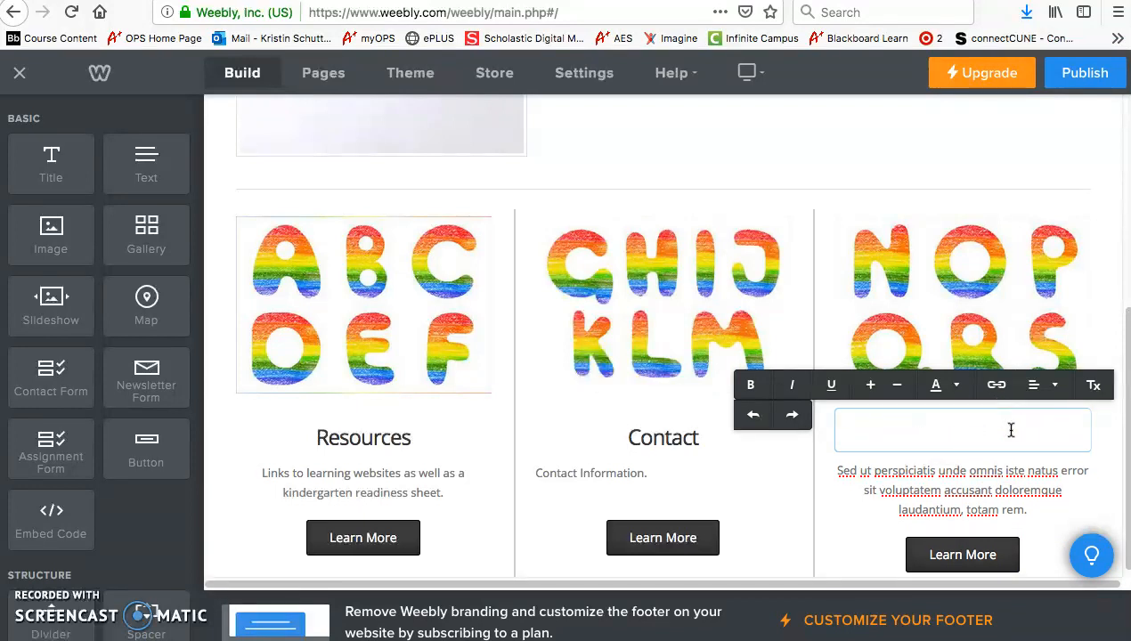
type("About")
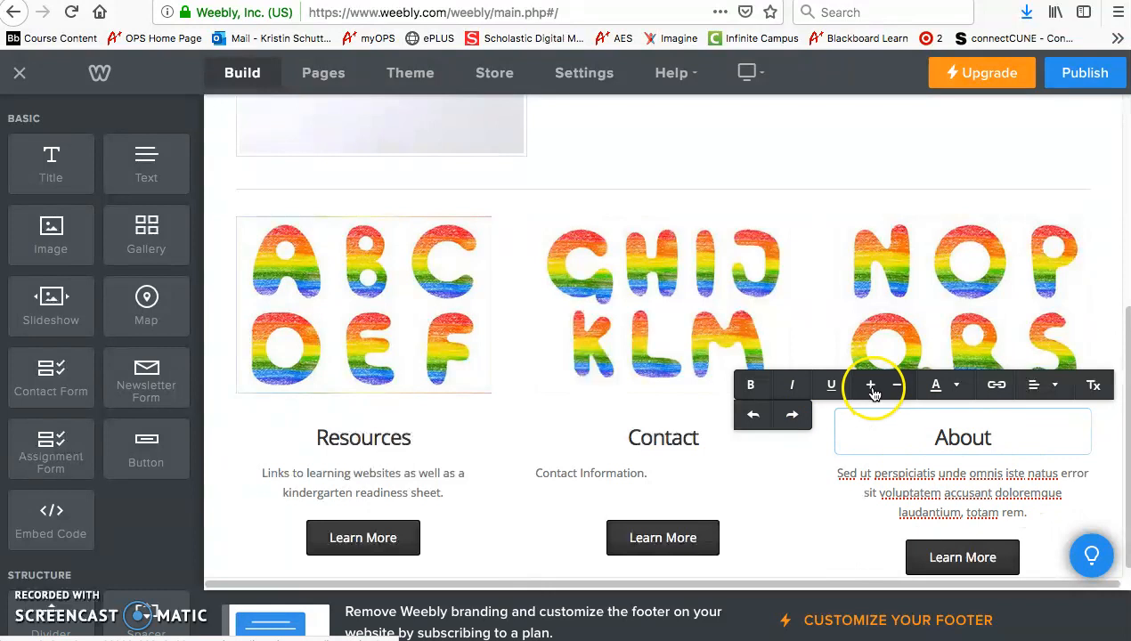
- Replace the placeholder paragraph under the "About" heading with "Find out more about us!"
left_click(941, 385)
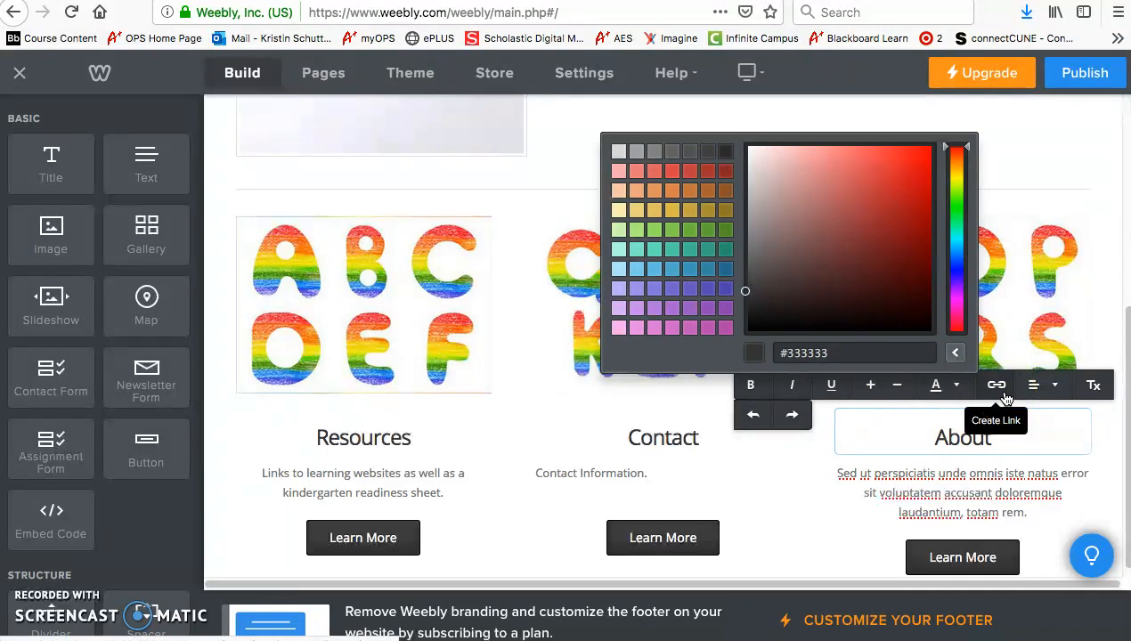
left_click(983, 435)
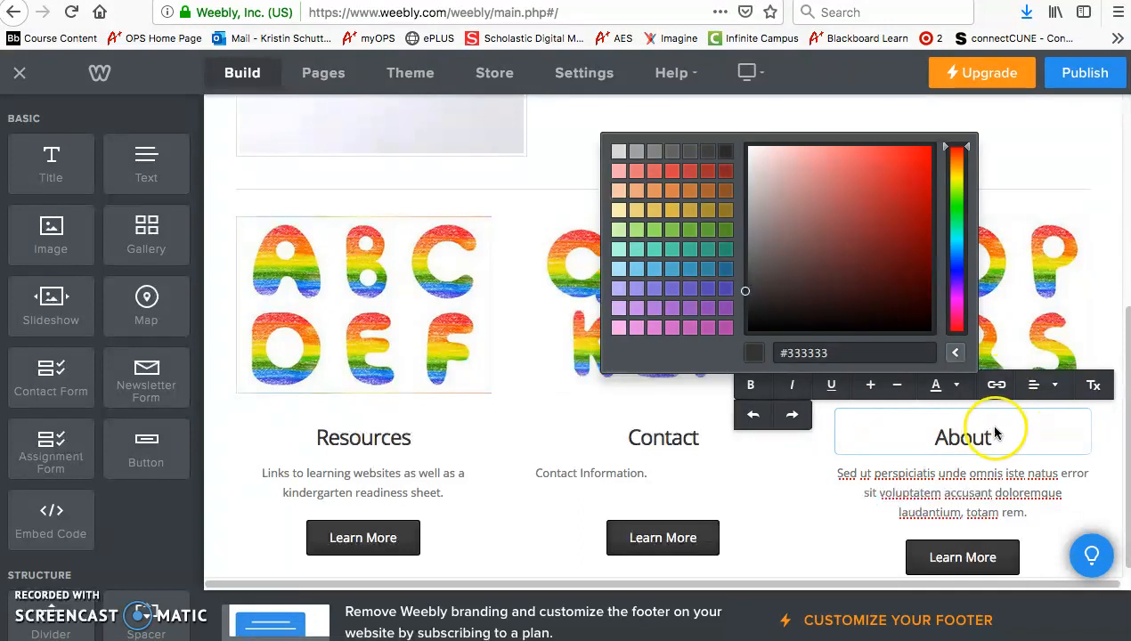
left_click(988, 506)
mouse_move(1034, 510)
left_mouse_down()
mouse_move(912, 507)
mouse_move(1043, 511)
left_mouse_up()
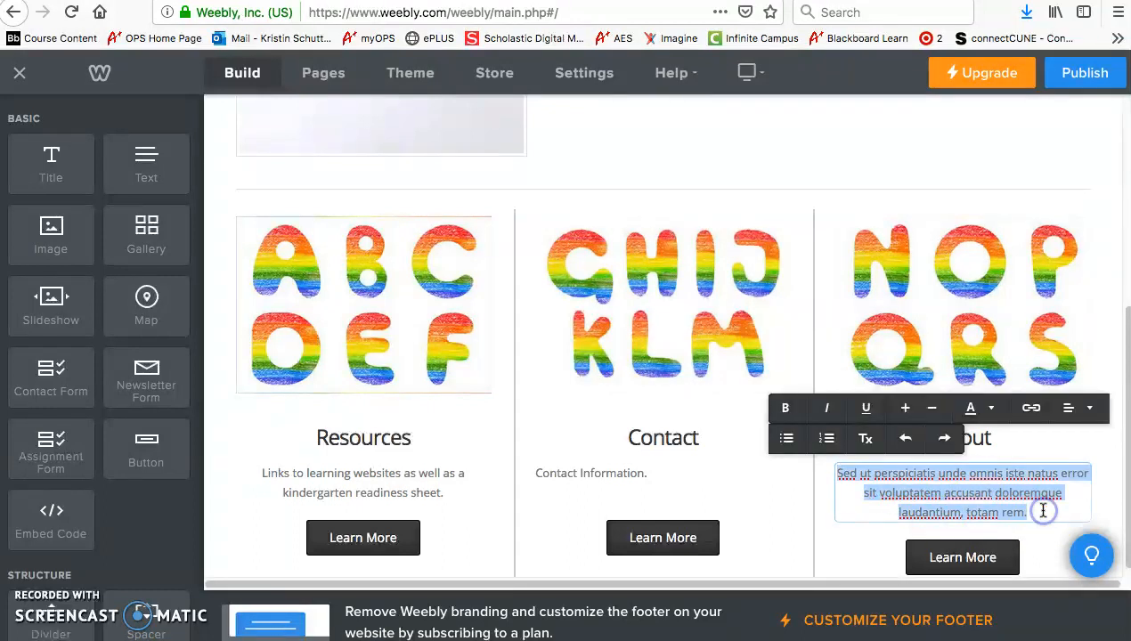
key("BackSpace")
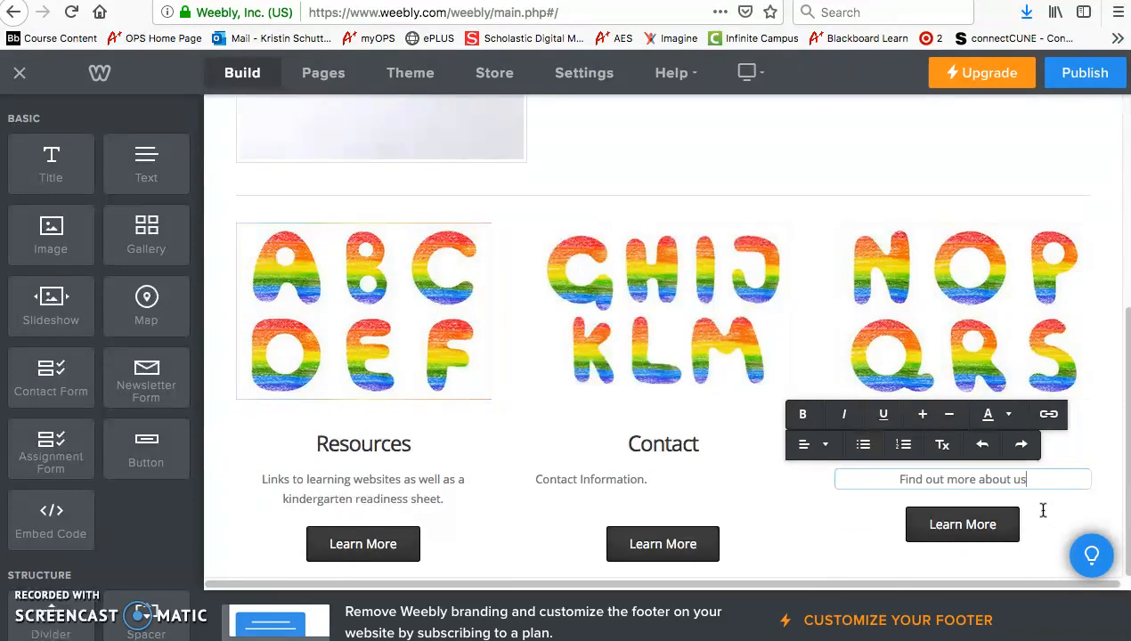
left_click(1049, 504)
key("Return")
left_click(953, 551)
left_click(891, 524)
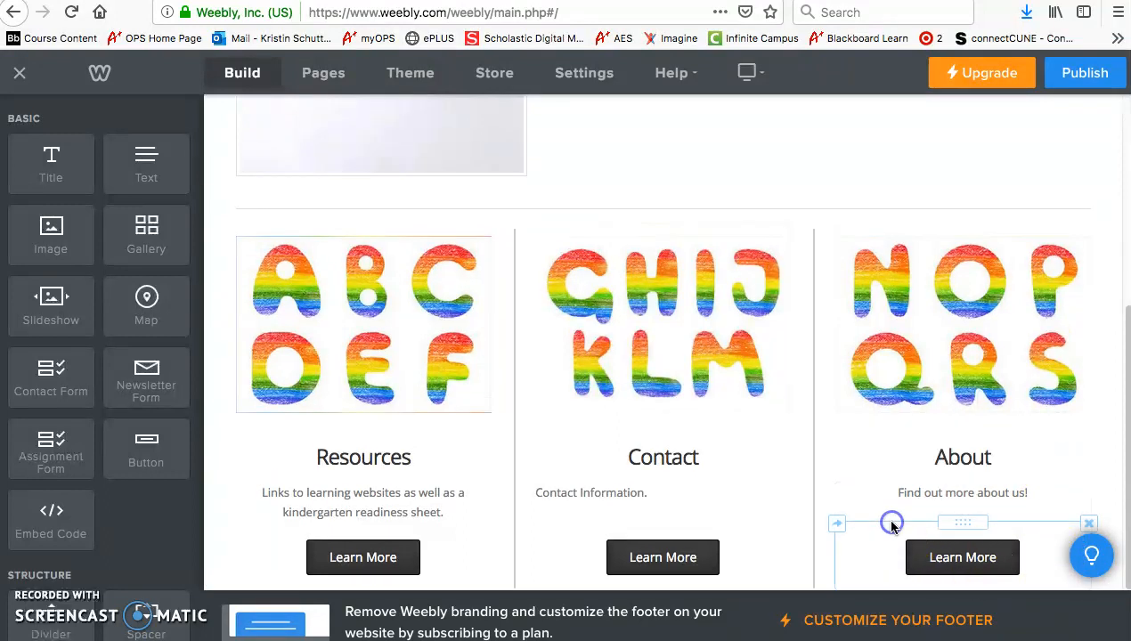
- Link the "Learn More" button in the About column to the site's standard page "About"
left_click(987, 556)
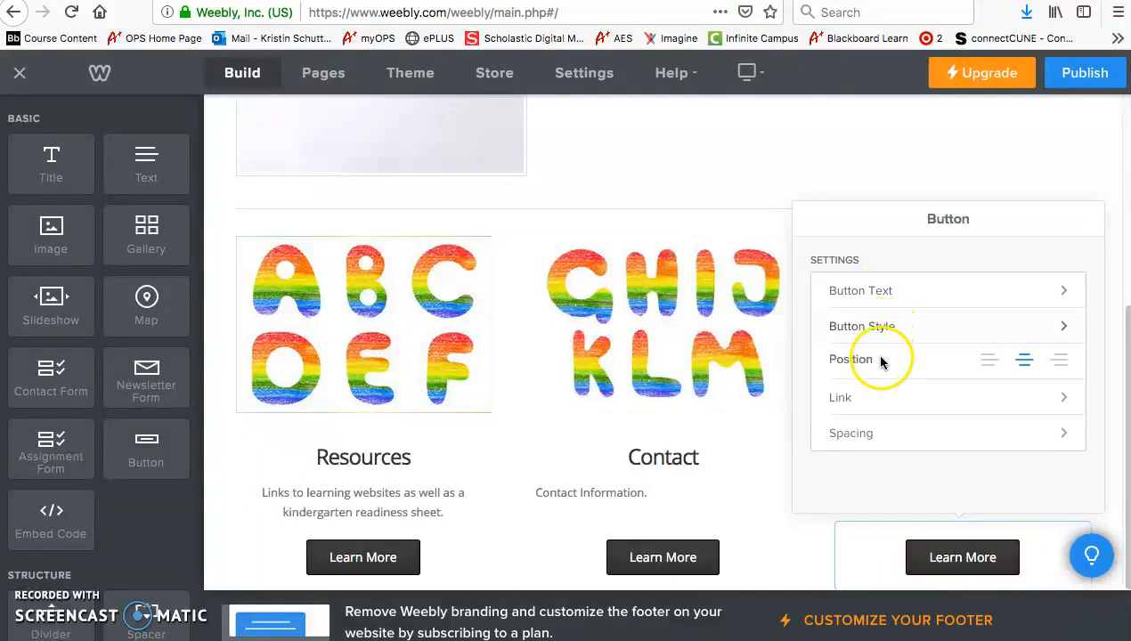
left_click(875, 398)
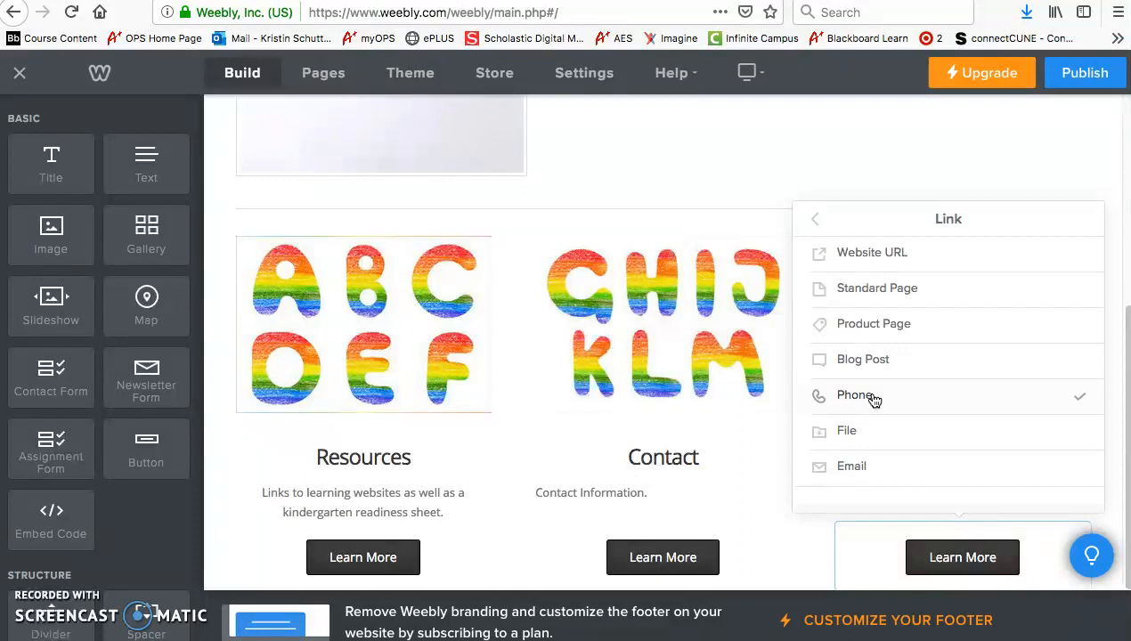
left_click(873, 292)
left_click(869, 257)
left_click(874, 327)
left_click(865, 294)
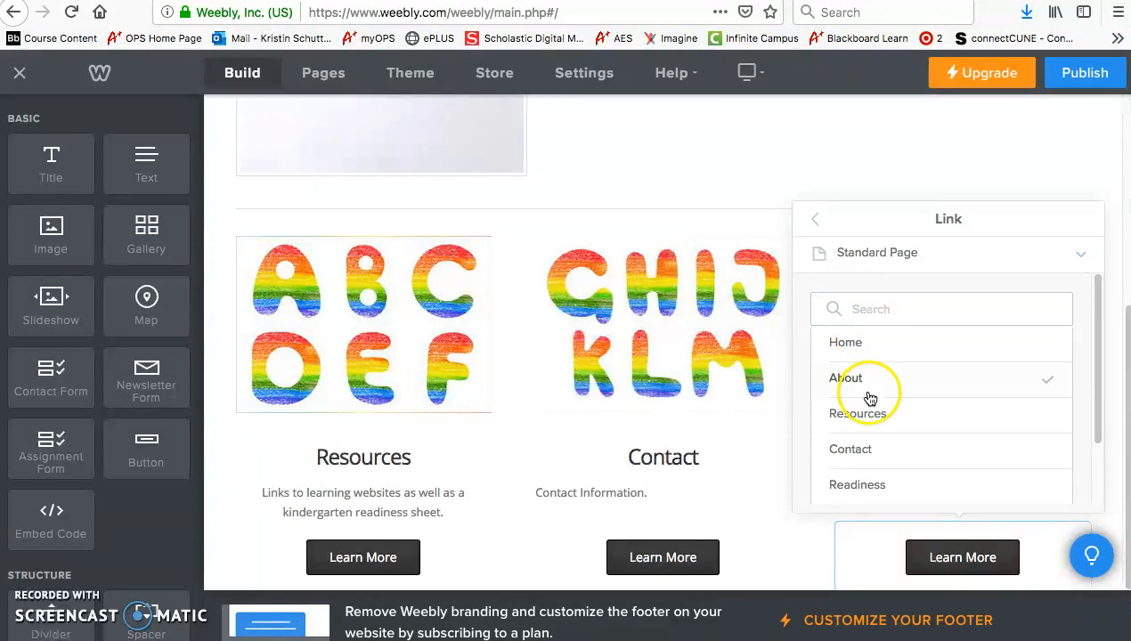
left_click(852, 378)
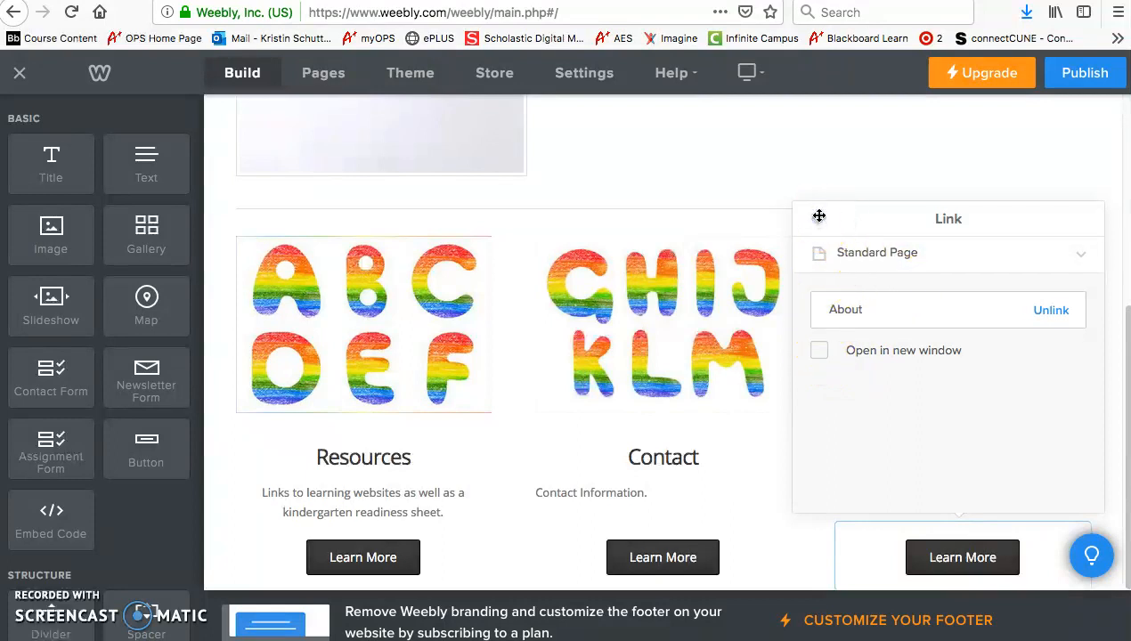
left_click(846, 176)
left_click(841, 369)
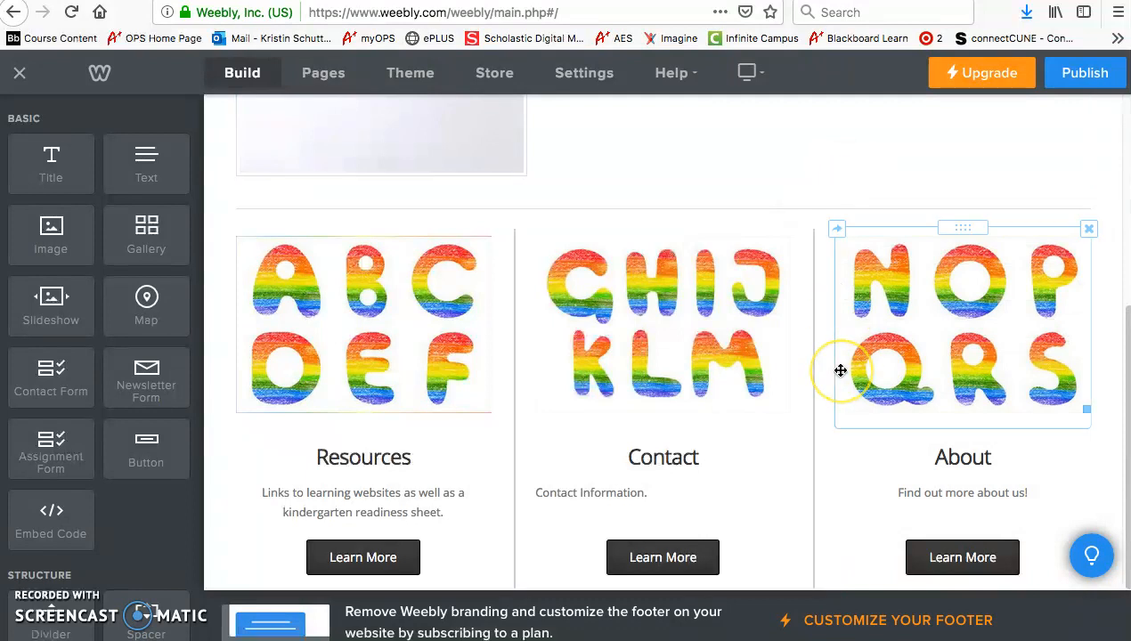
- Add a new standard page to the site
scroll(841, 370, "up", 5)
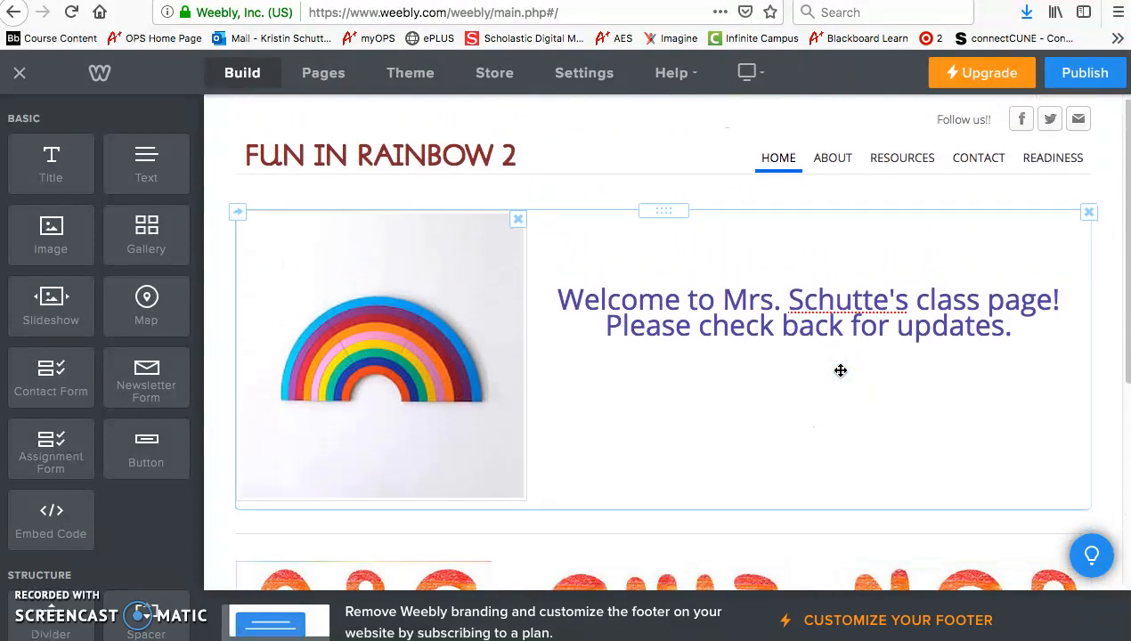
left_click(409, 245)
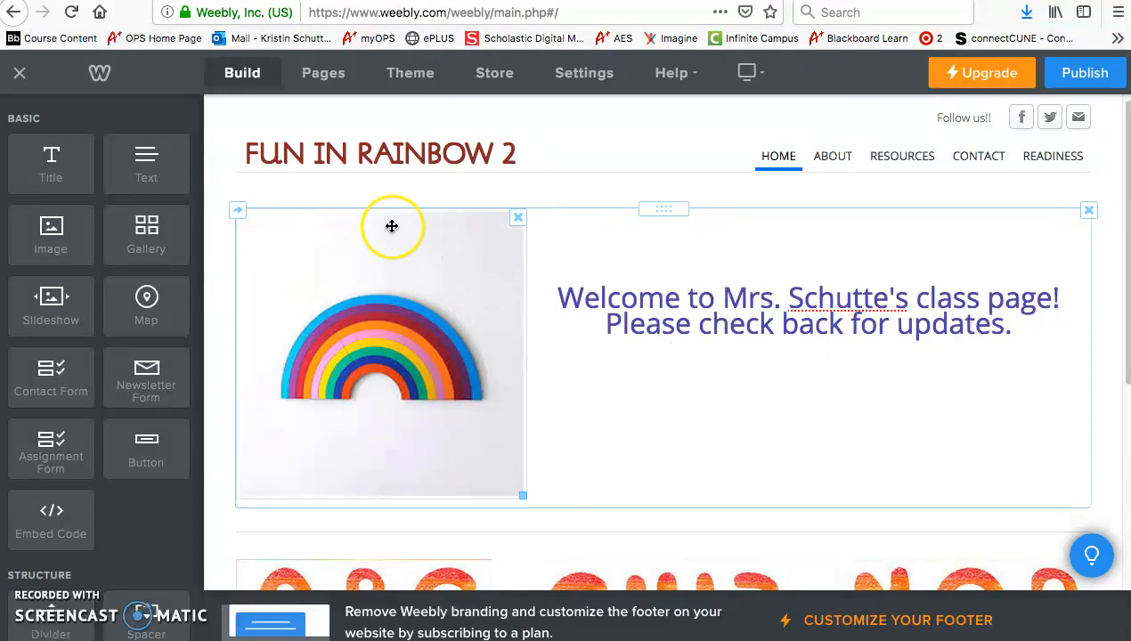
left_click(332, 77)
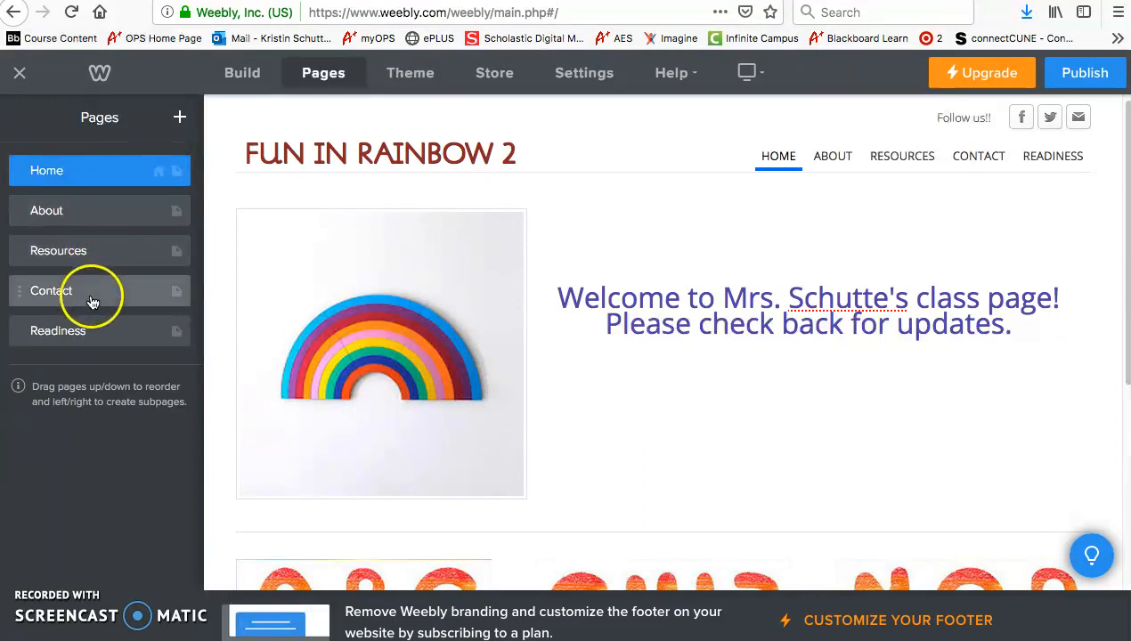
left_click(179, 124)
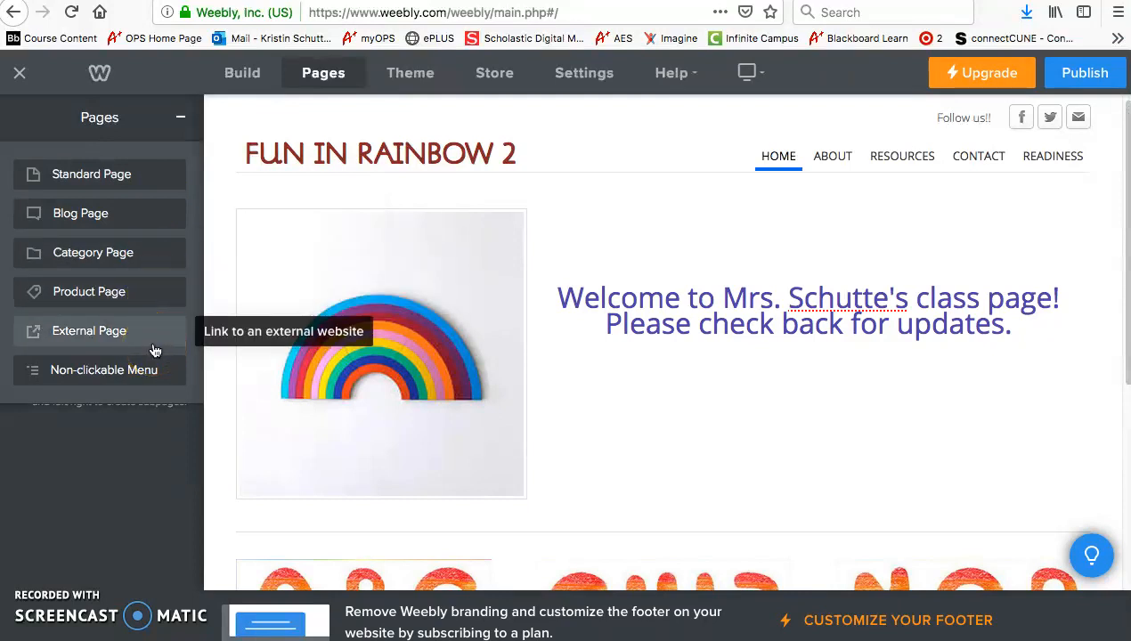
left_click(142, 176)
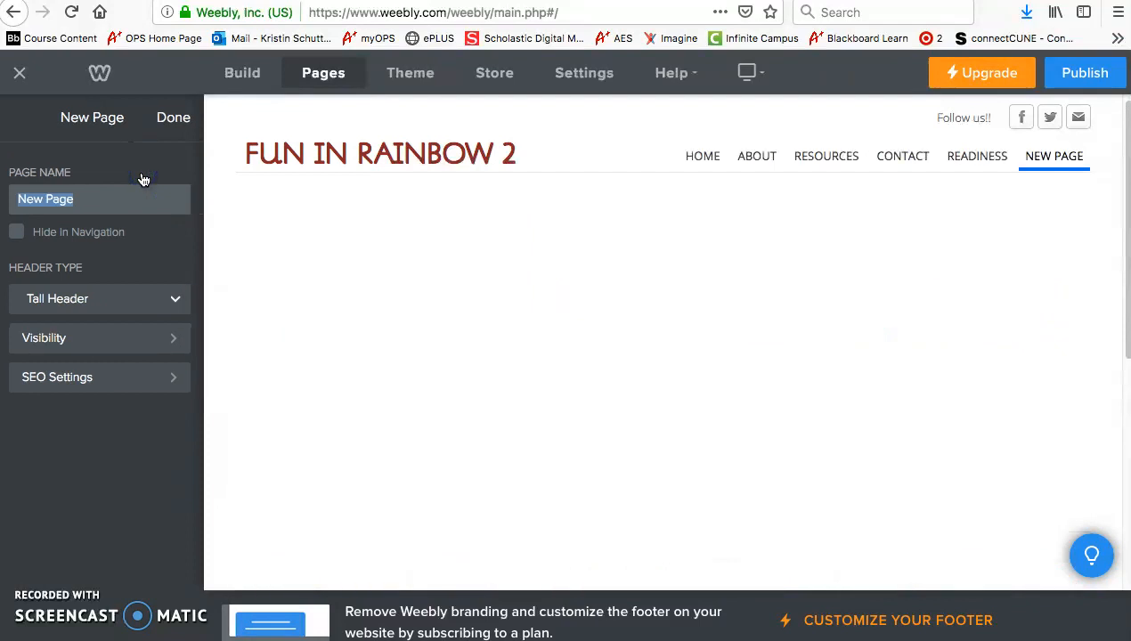
- Examine the new page's header image and its empty content area with the layout option
scroll(454, 261, "down", 4)
scroll(458, 270, "down", 4)
scroll(459, 270, "up", 1)
scroll(458, 270, "up", 6)
scroll(459, 269, "down", 6)
scroll(459, 270, "up", 1)
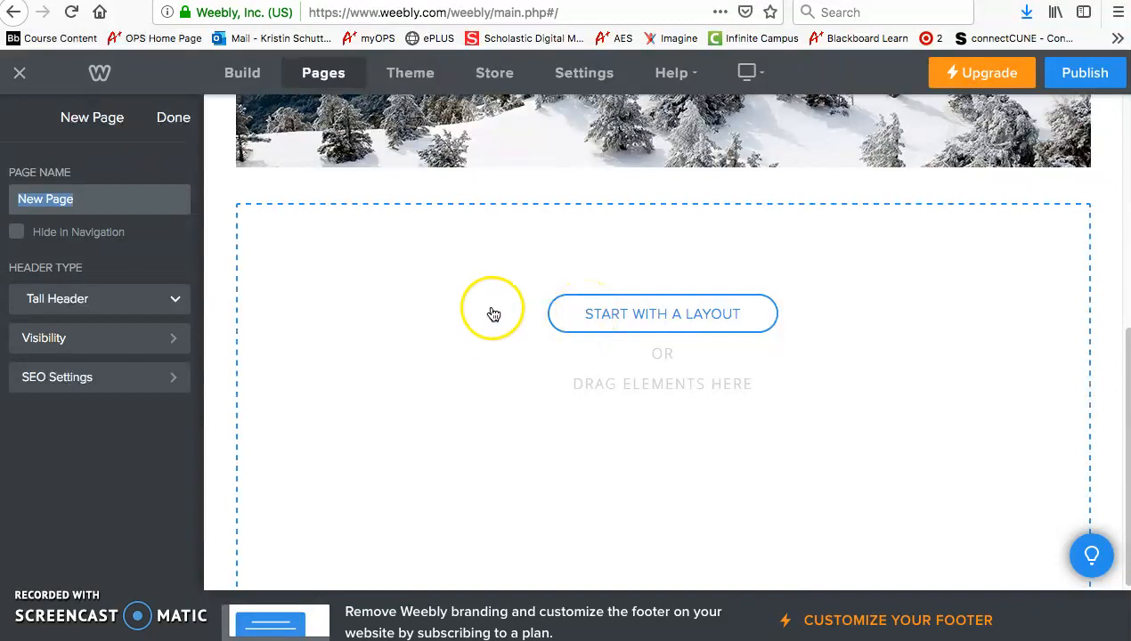
scroll(559, 352, "up", 5)
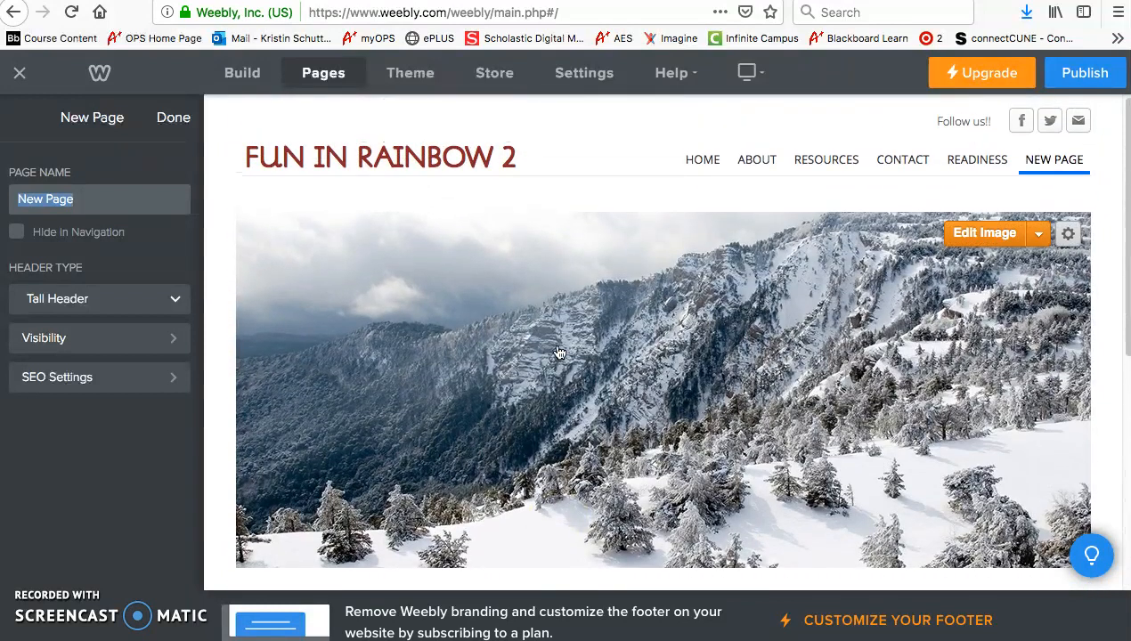
- Close the new page's setup and delete "New Page" from the site
left_click(174, 119)
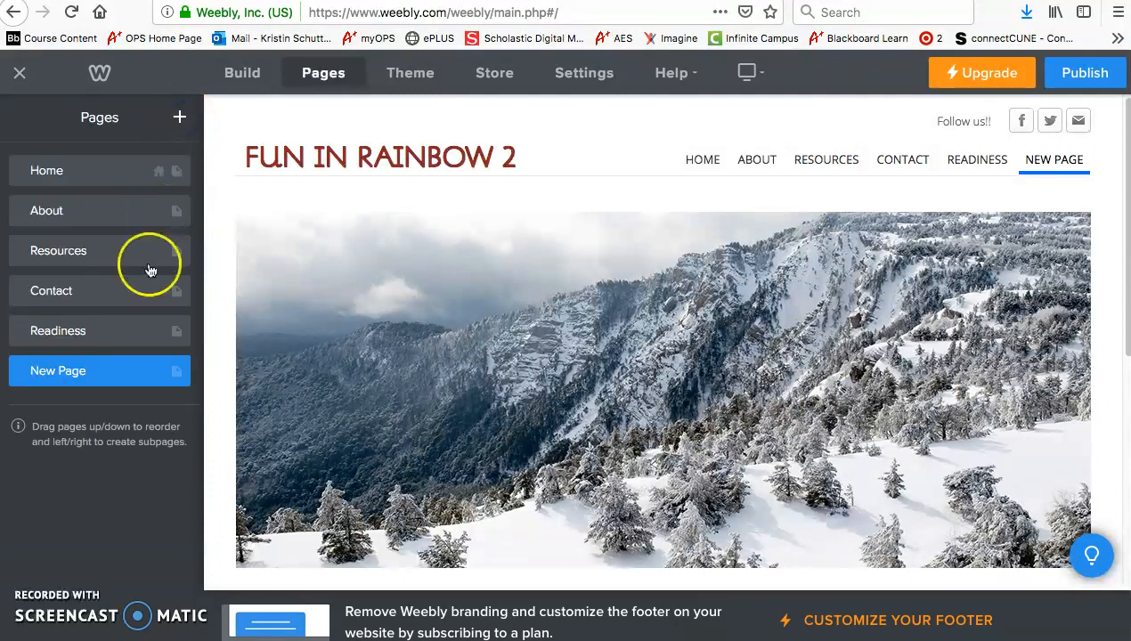
left_click(177, 371)
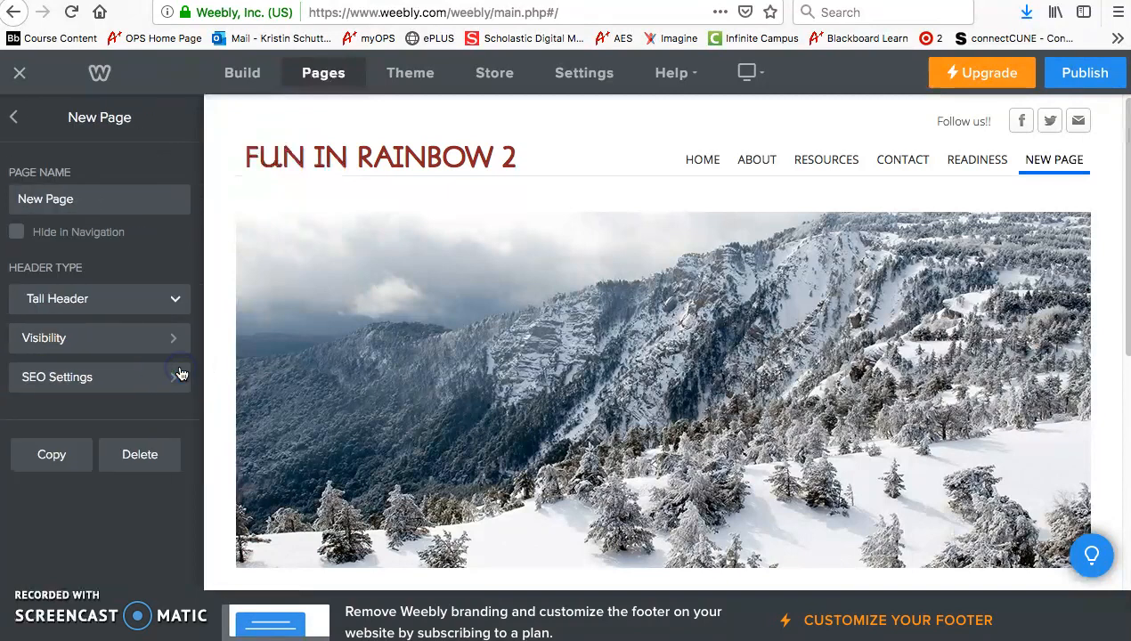
left_click(142, 455)
left_click(589, 385)
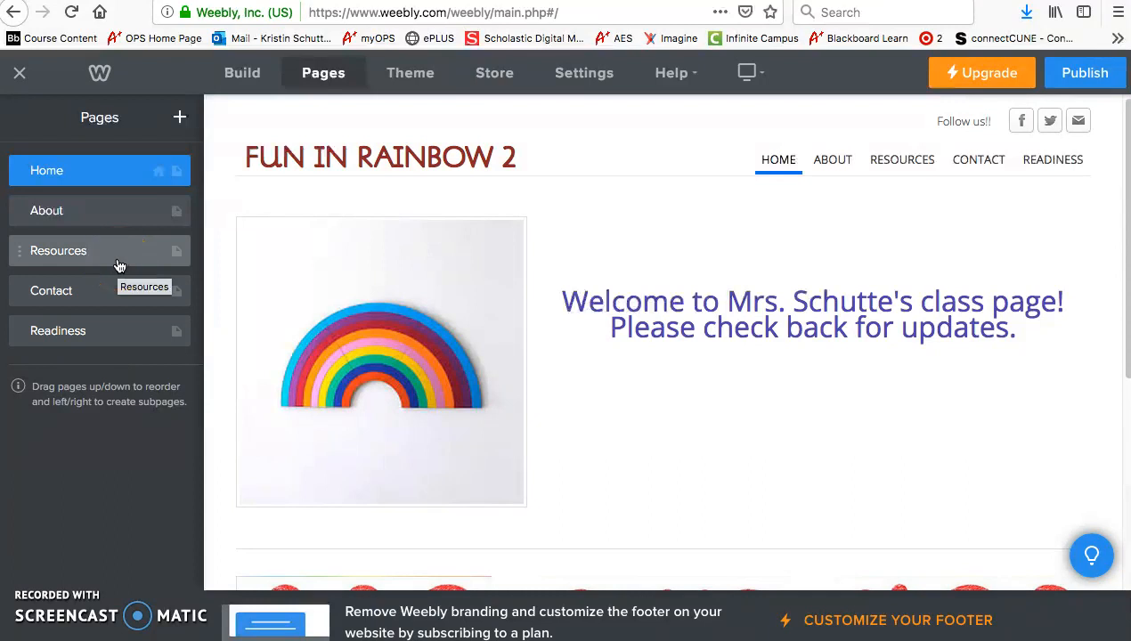
- Make the Readiness page a subpage of Resources, and view the Resources page
left_click_drag(92, 341, 82, 299)
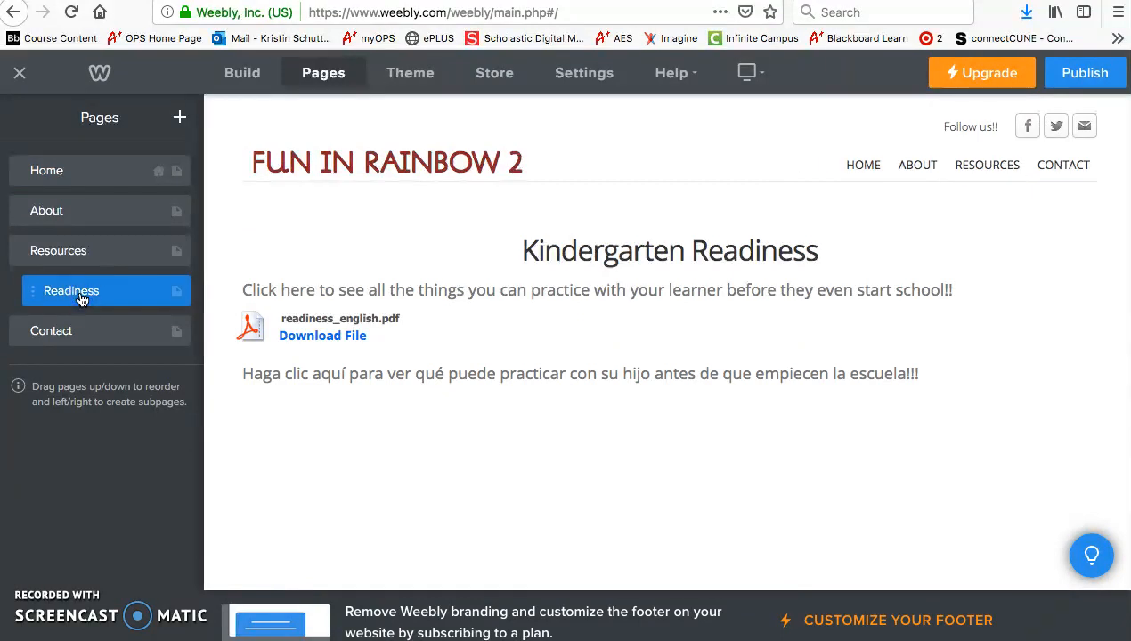
left_click(109, 256)
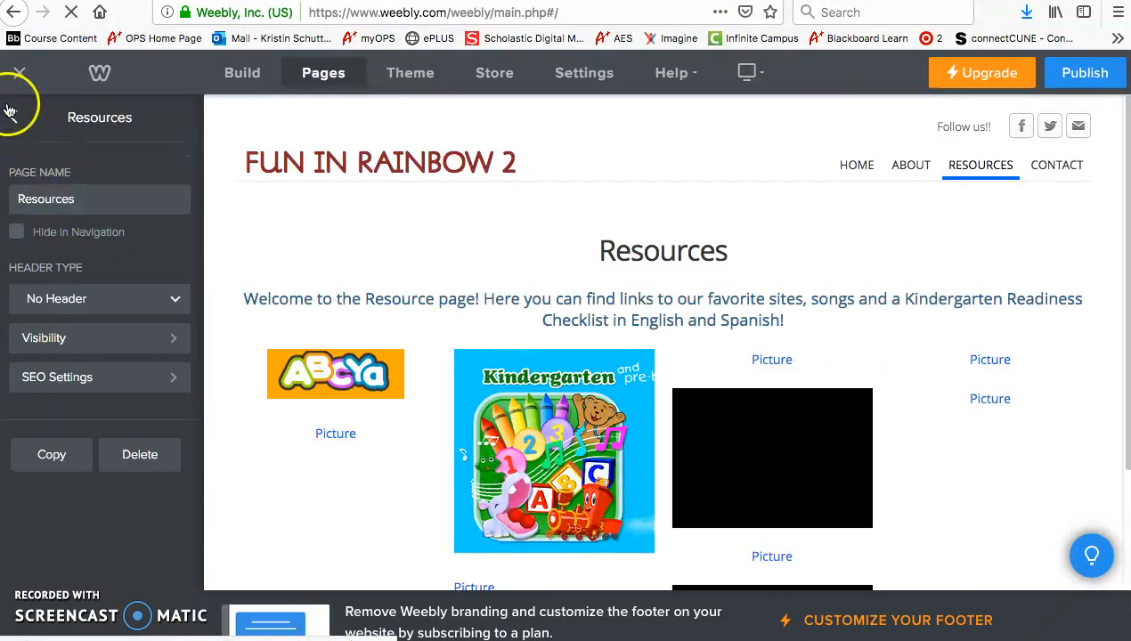
left_click(12, 113)
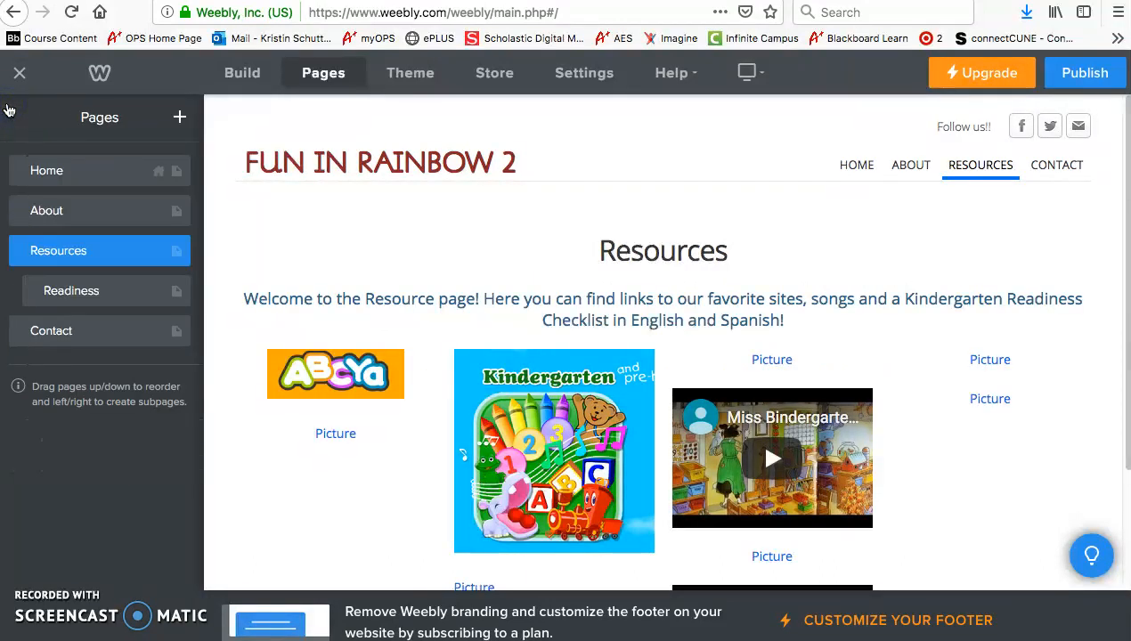
- Open the Readiness subpage and examine its English and Spanish text lines and the attached PDF
left_click(136, 291)
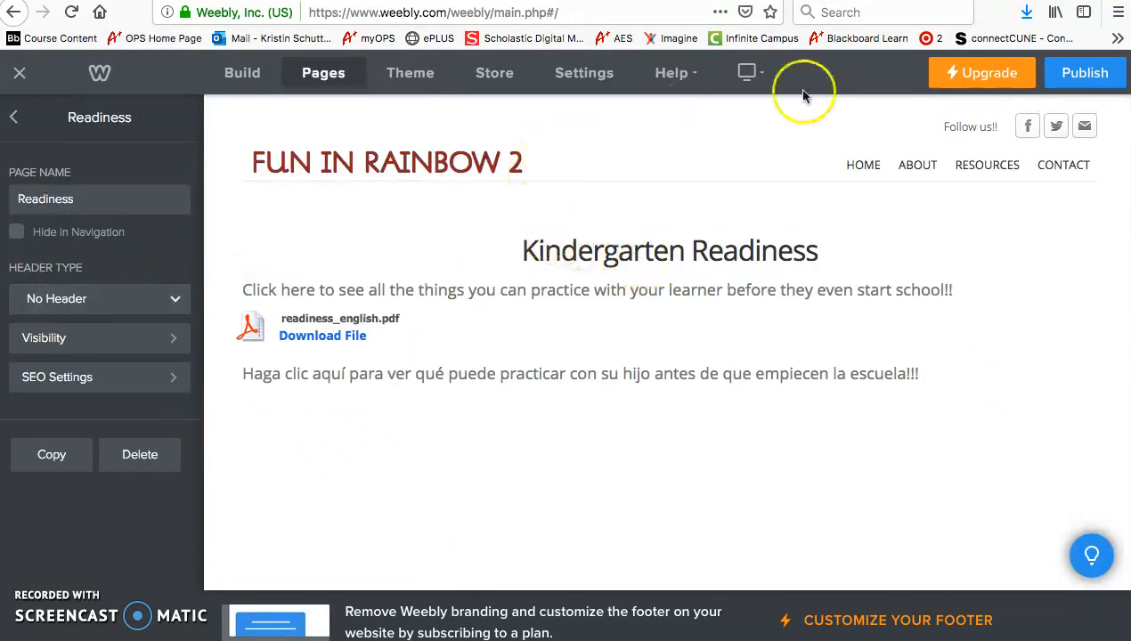
mouse_move(971, 167)
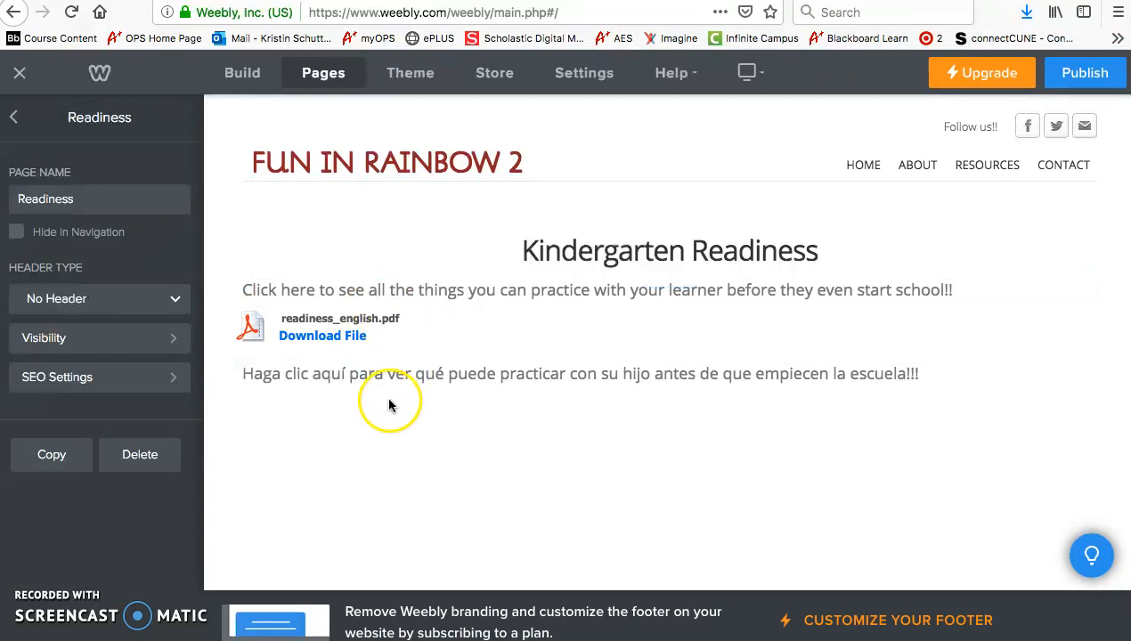
left_click(349, 290)
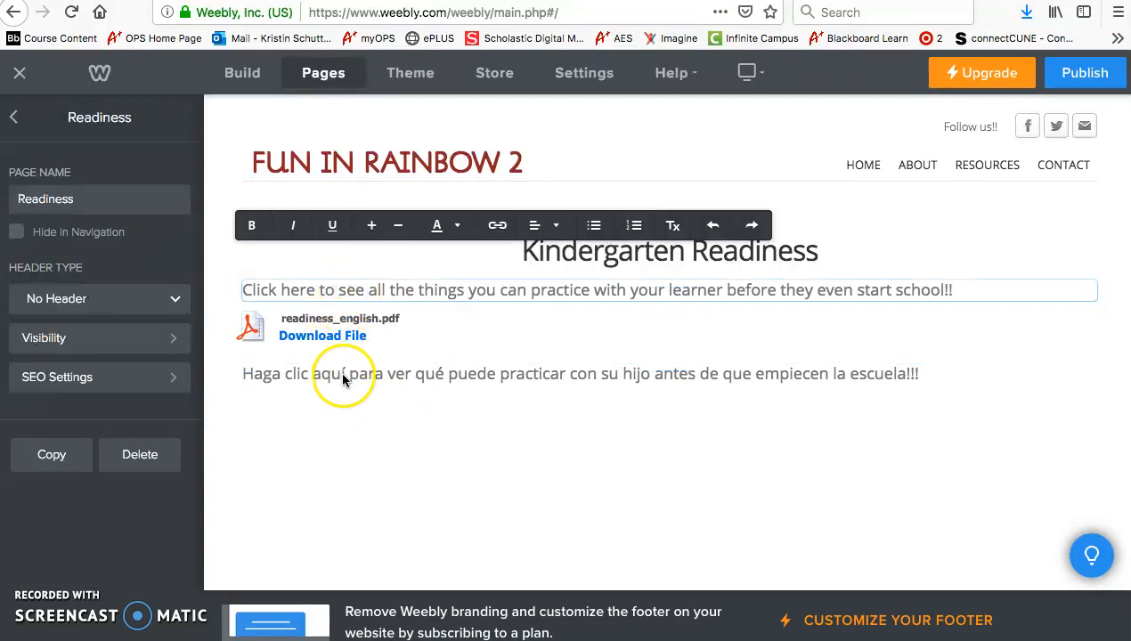
left_click(342, 378)
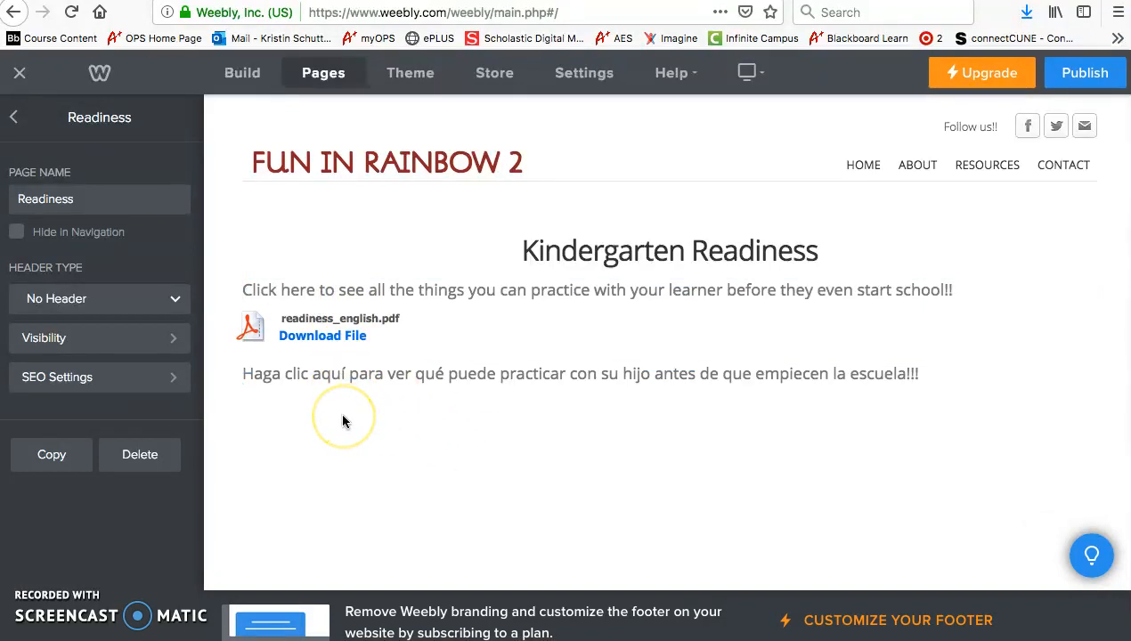
left_click(286, 408)
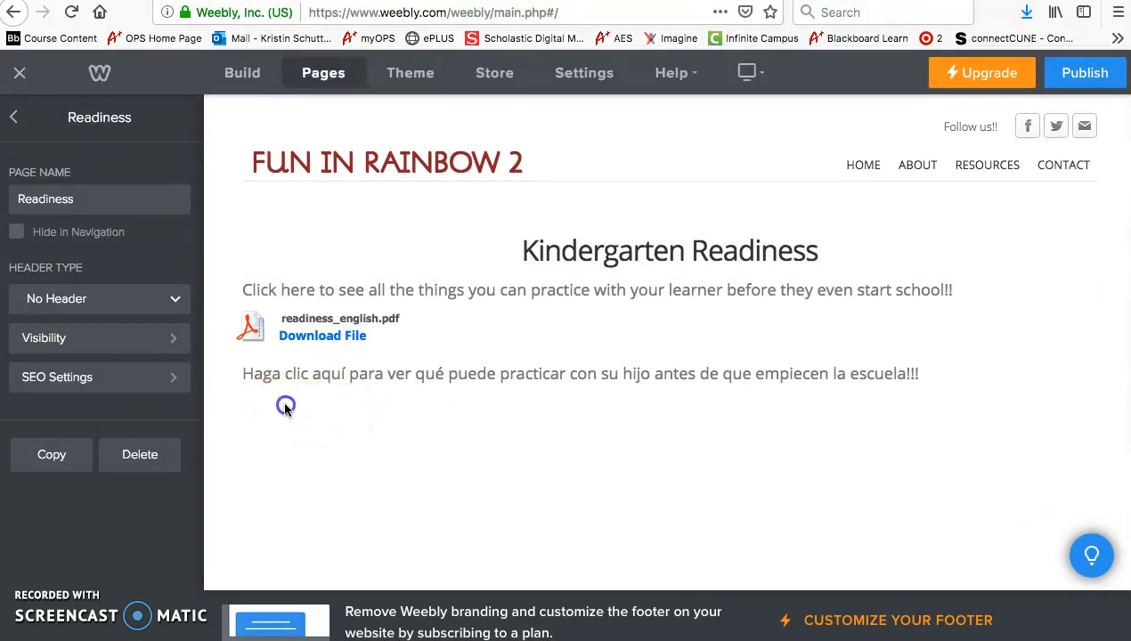
- Add a File element below the Spanish line "Haga clic aquí para ver..." on the Readiness page
left_click(243, 84)
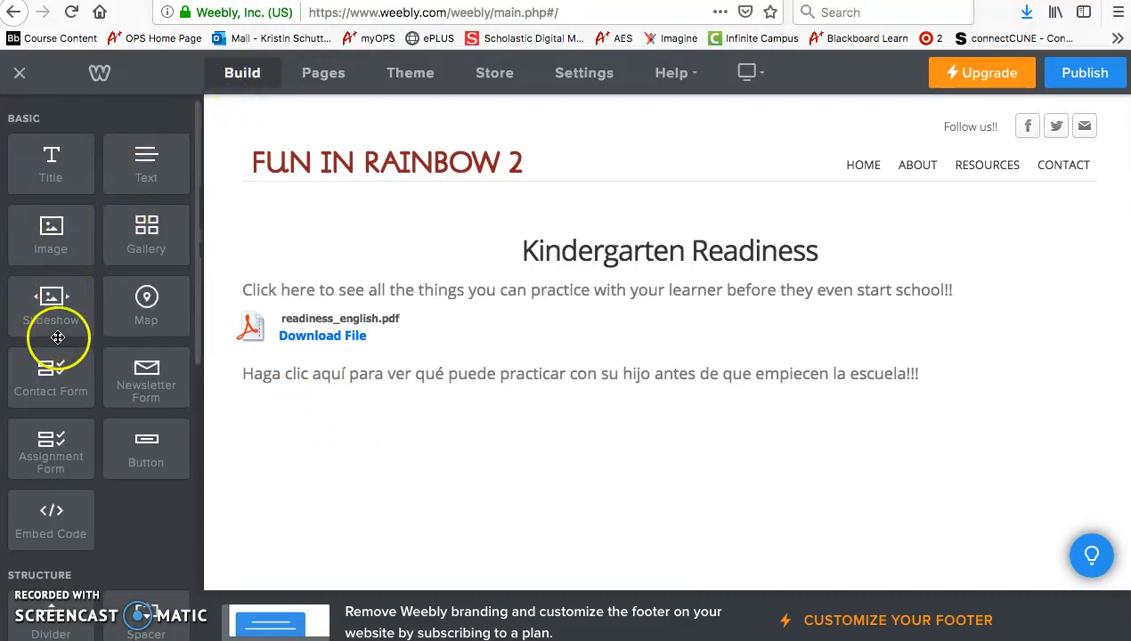
scroll(76, 417, "down", 2)
scroll(75, 417, "up", 2)
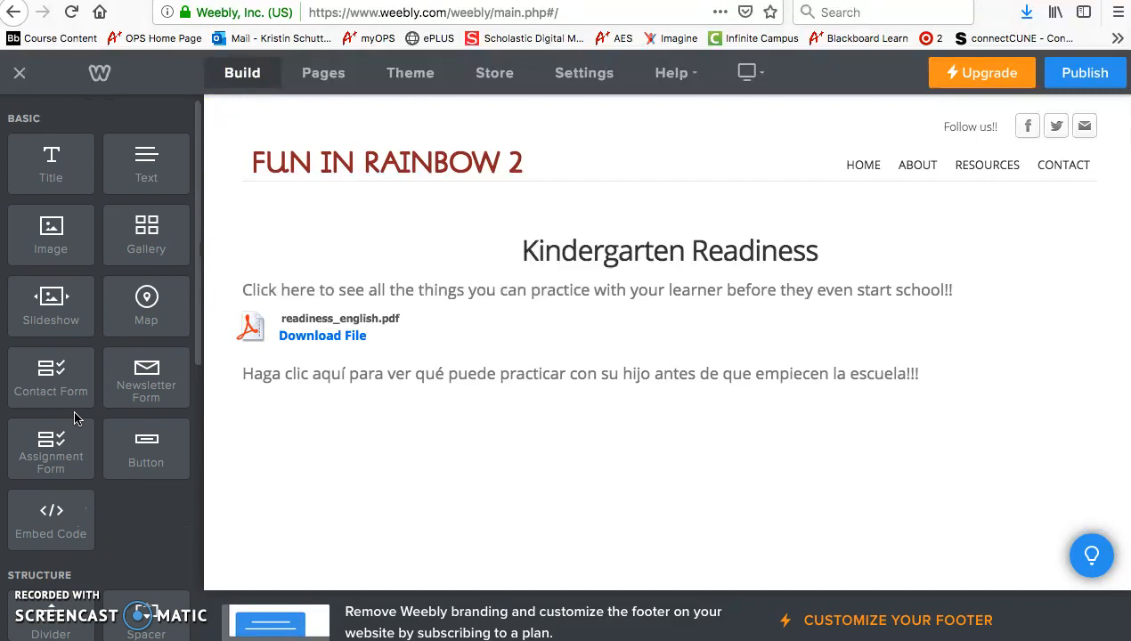
scroll(76, 417, "down", 5)
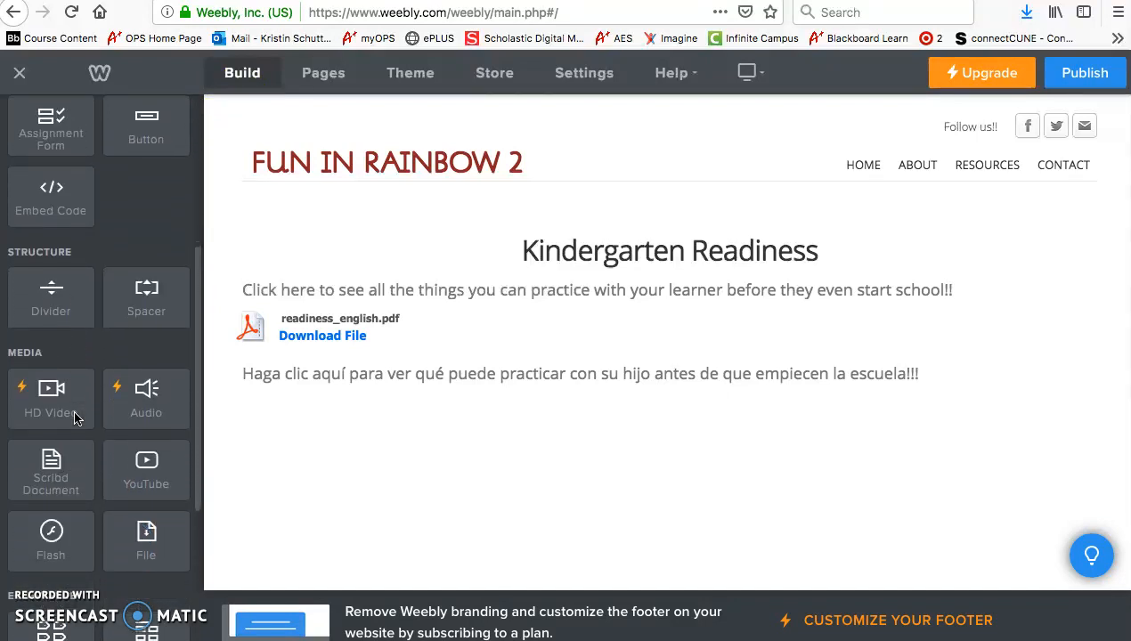
left_click_drag(144, 538, 300, 445)
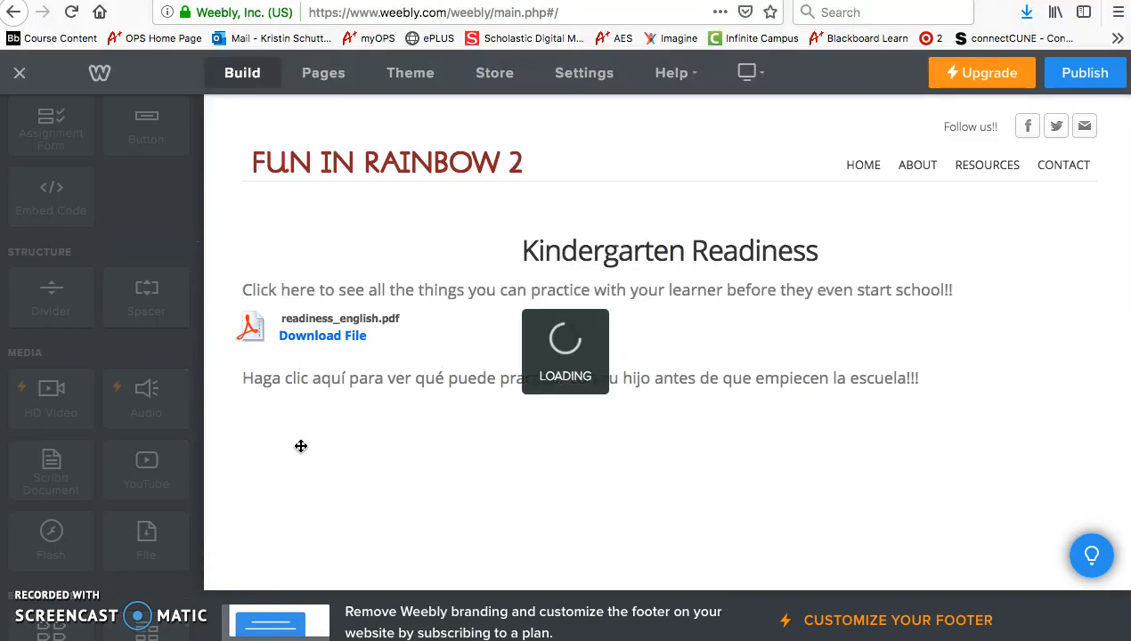
- Upload readiness_spanish.pdf from the computer into the File element below the Spanish line
left_click(308, 409)
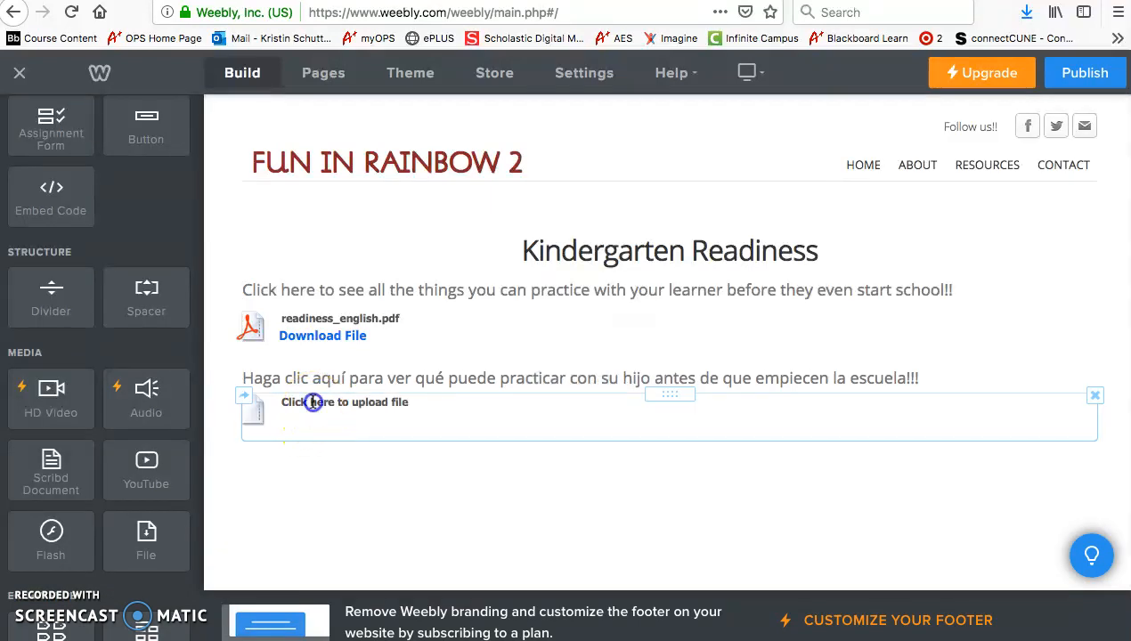
left_click(641, 187)
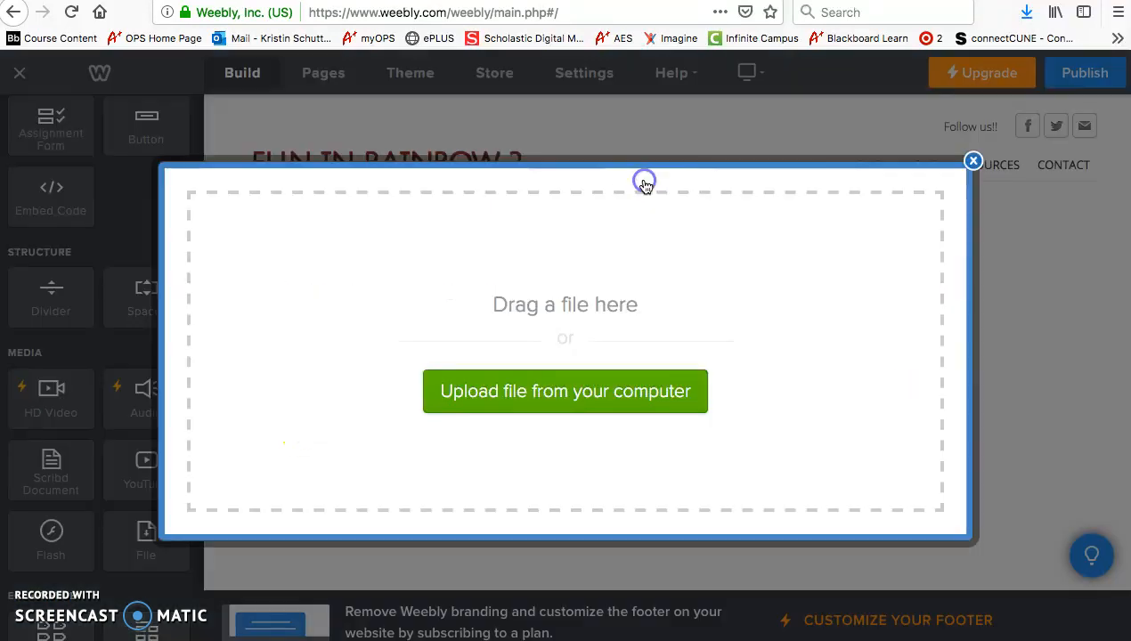
left_click(586, 398)
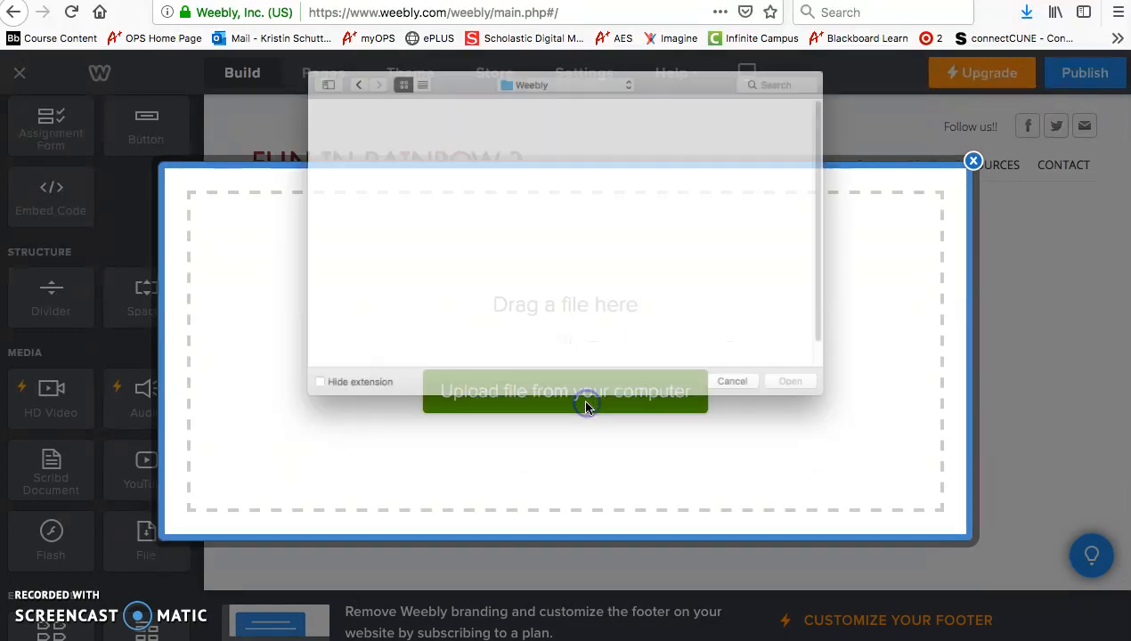
double_click(509, 221)
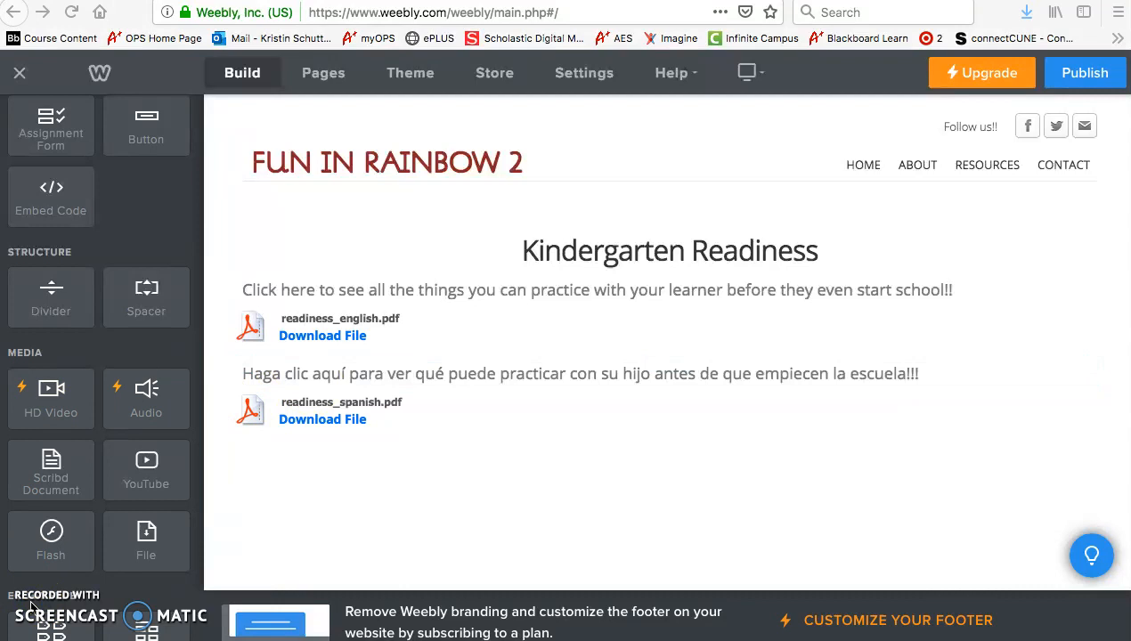
- Open the Resources page and examine the link settings of the Kindergarten image in the second column
left_click(975, 169)
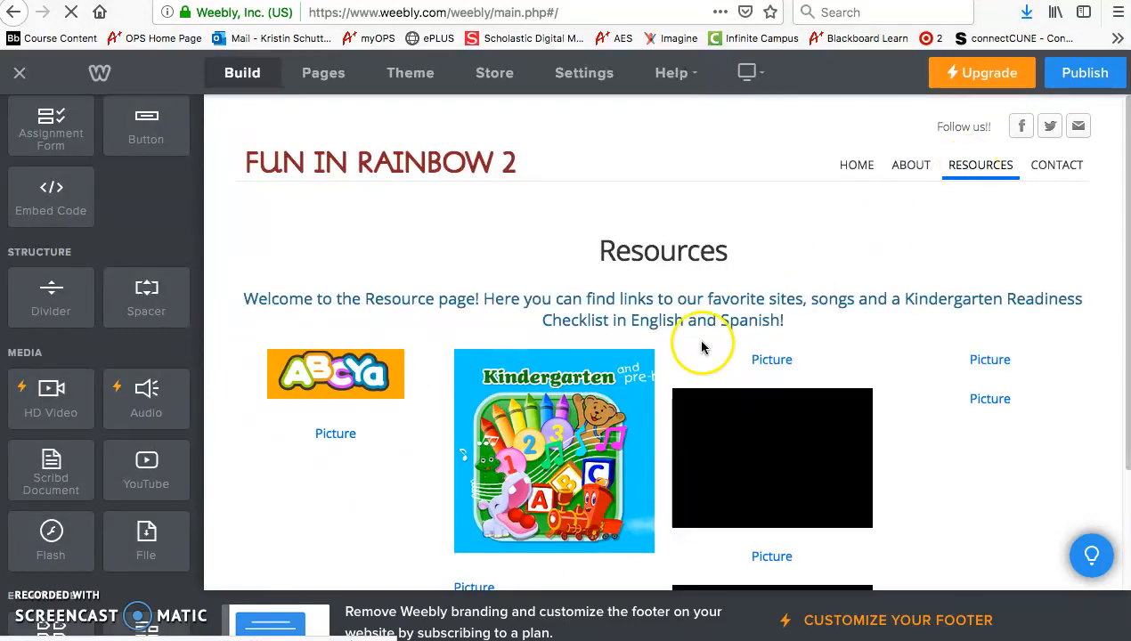
scroll(657, 380, "down", 3)
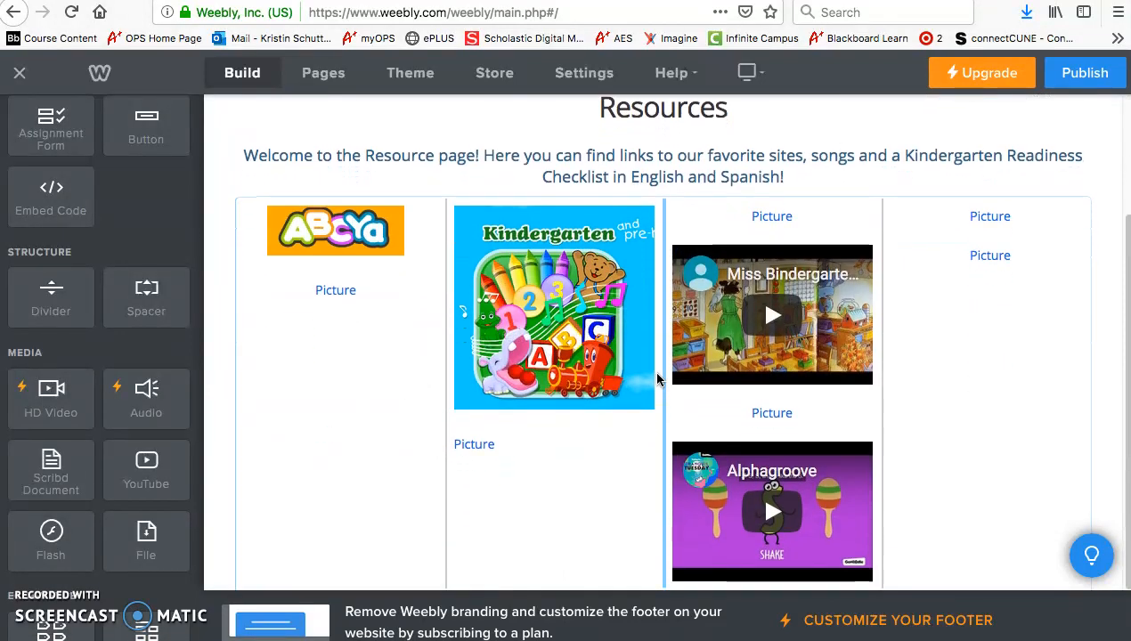
left_click(386, 309)
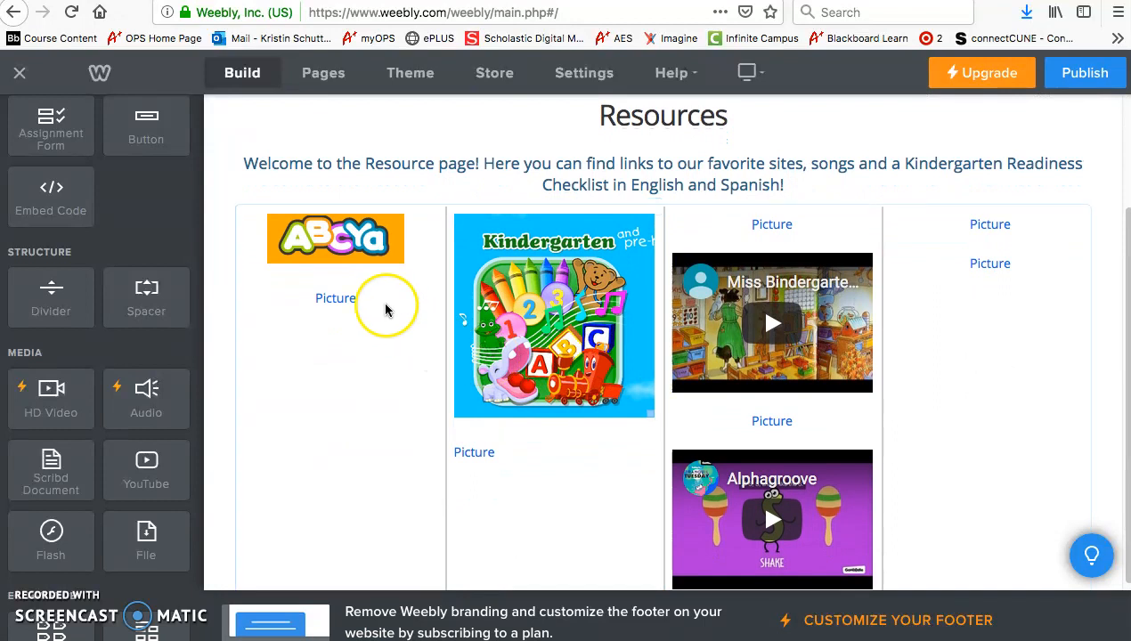
left_click(584, 314)
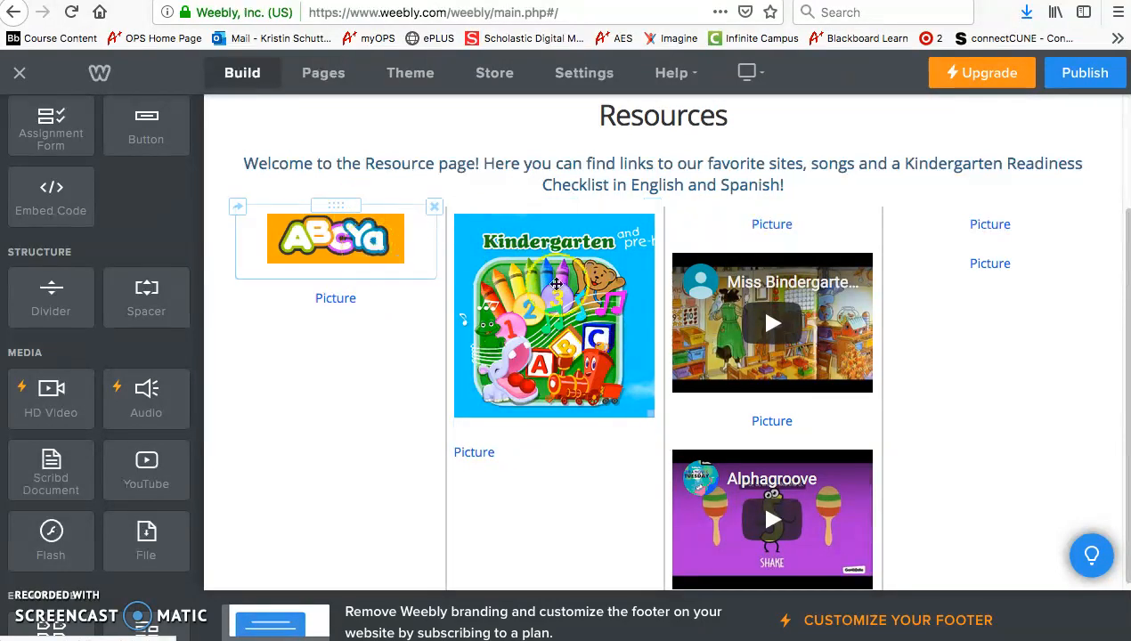
left_click(570, 310)
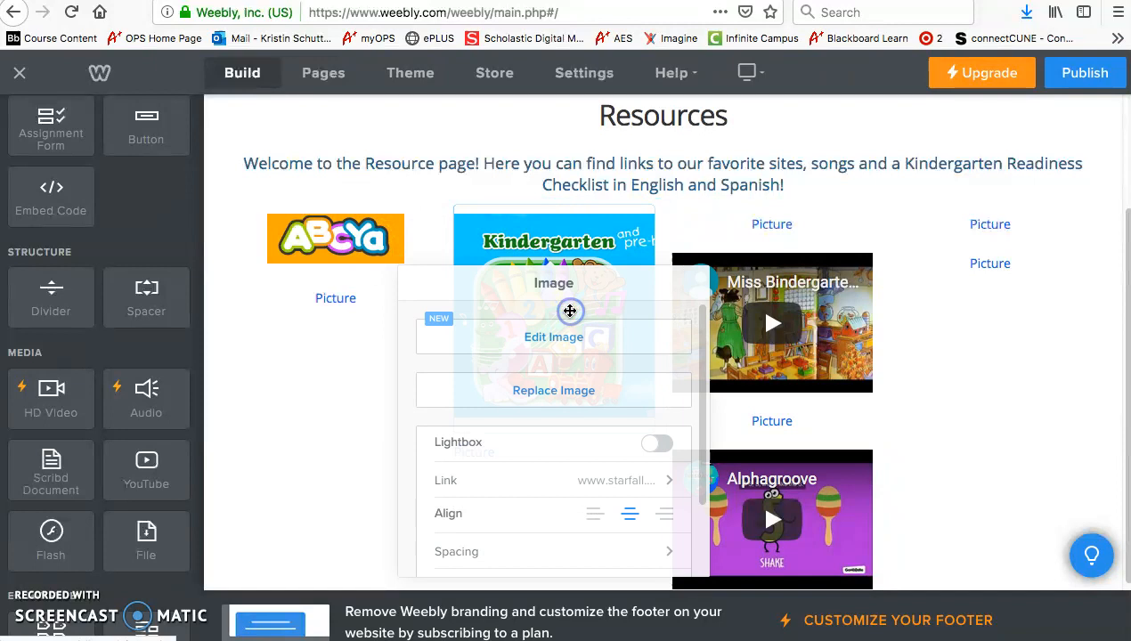
scroll(613, 330, "down", 3)
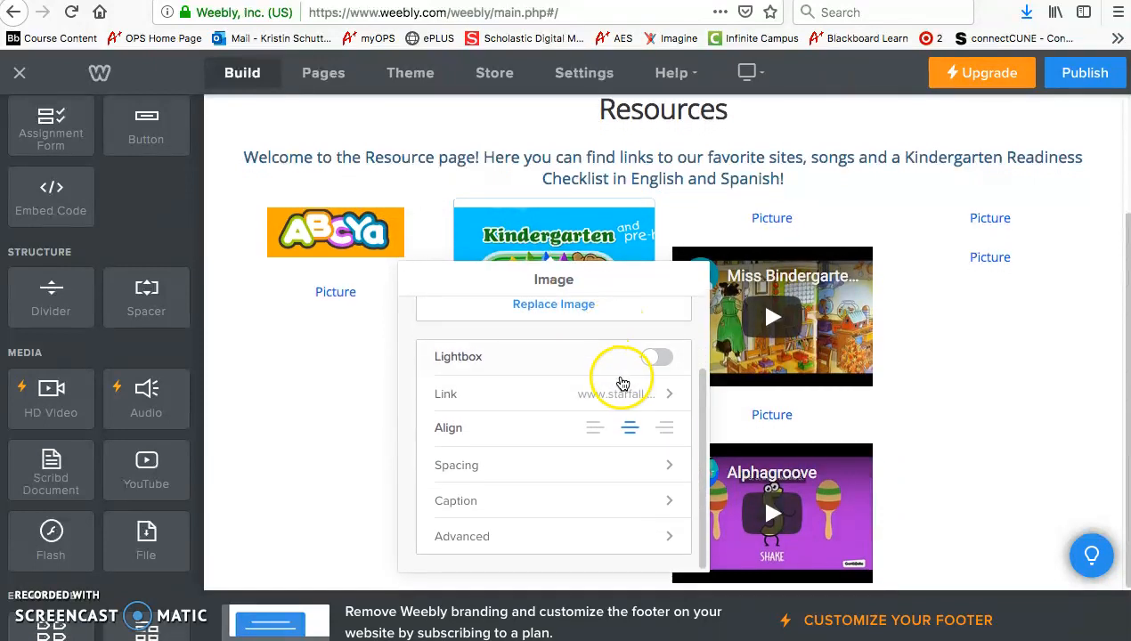
left_click(660, 401)
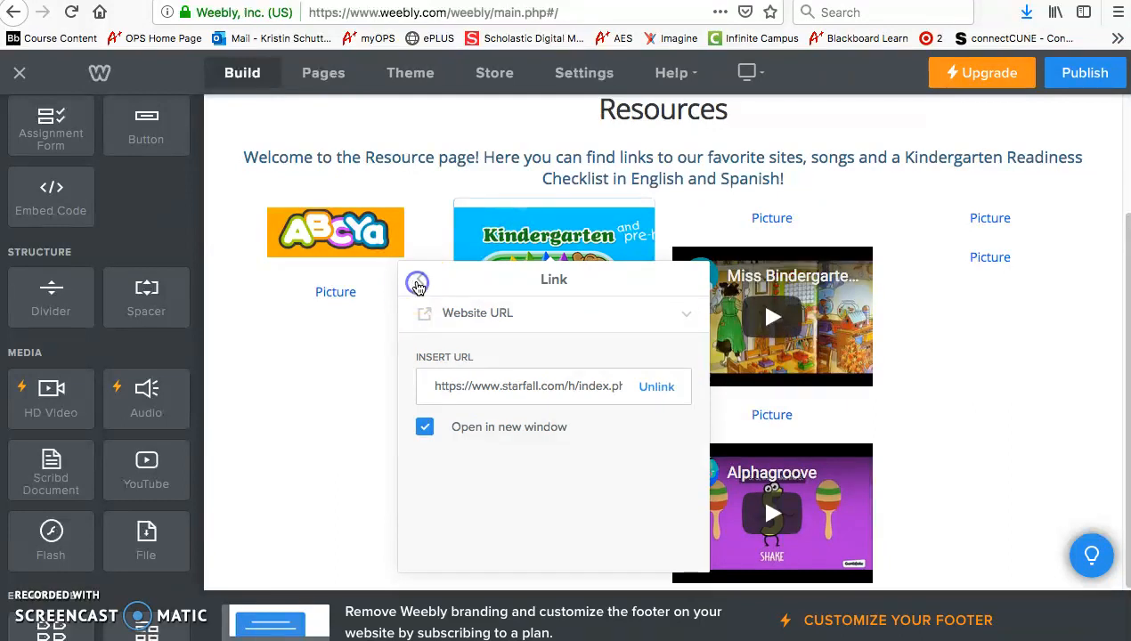
left_click(419, 279)
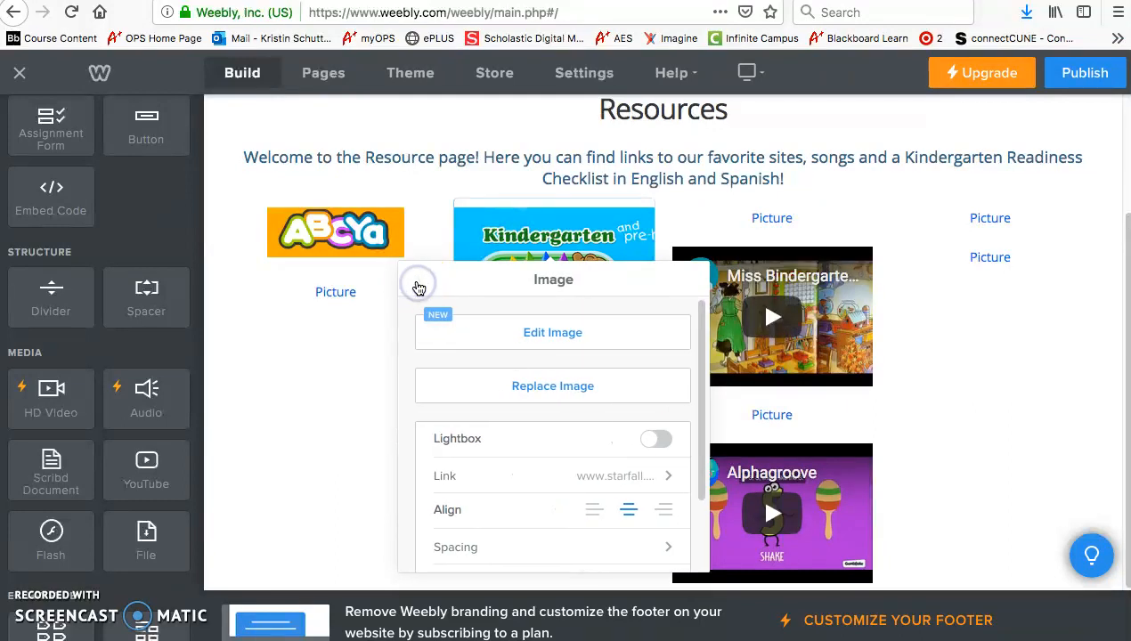
left_click(412, 188)
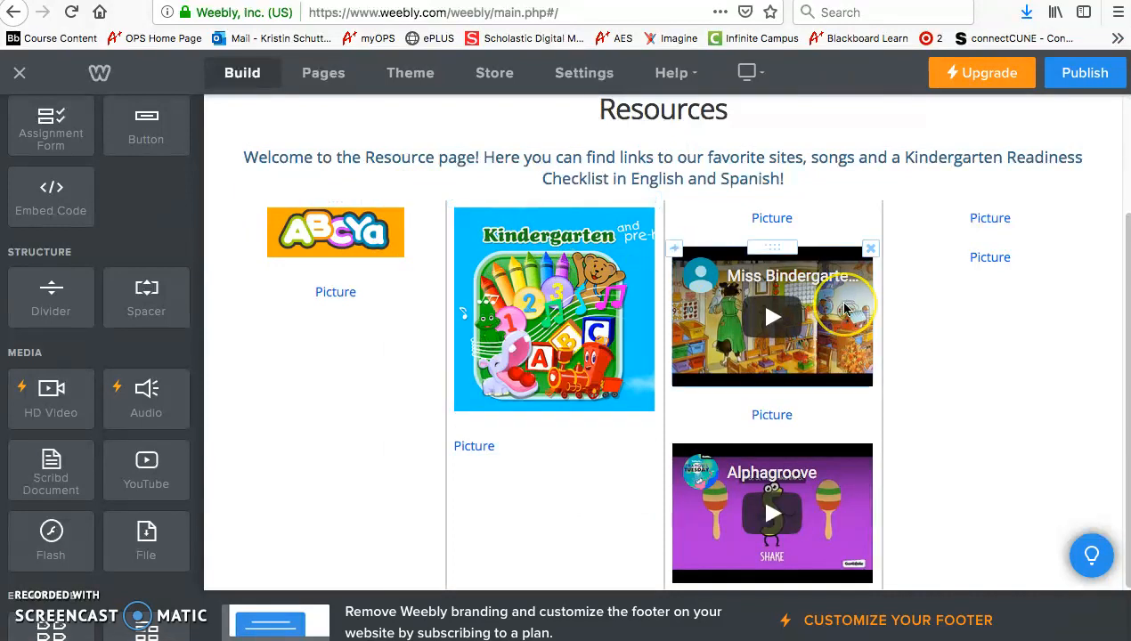
- Delete the Miss Bindergarten video from the third column of the Resources page
scroll(844, 309, "down", 1)
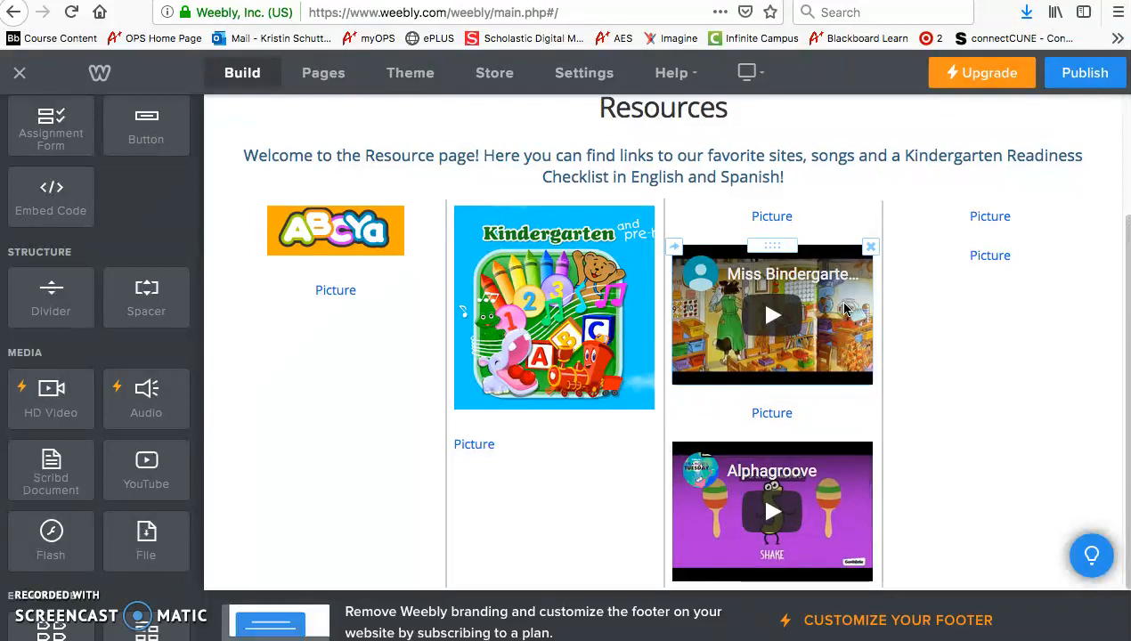
scroll(746, 361, "up", 1)
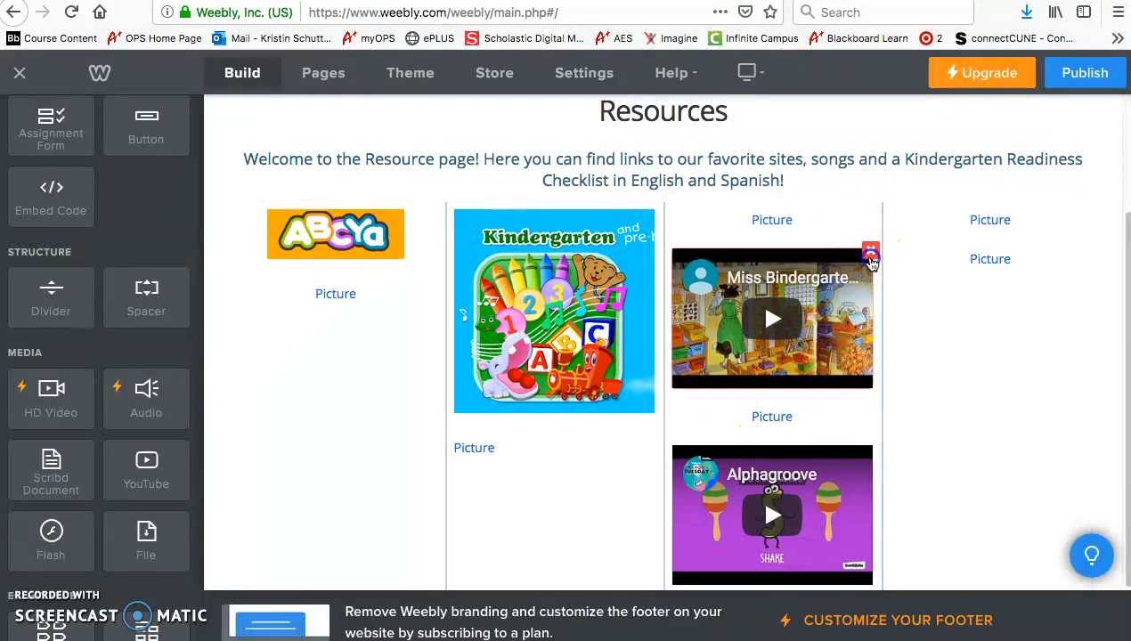
left_click(871, 258)
left_click(839, 209)
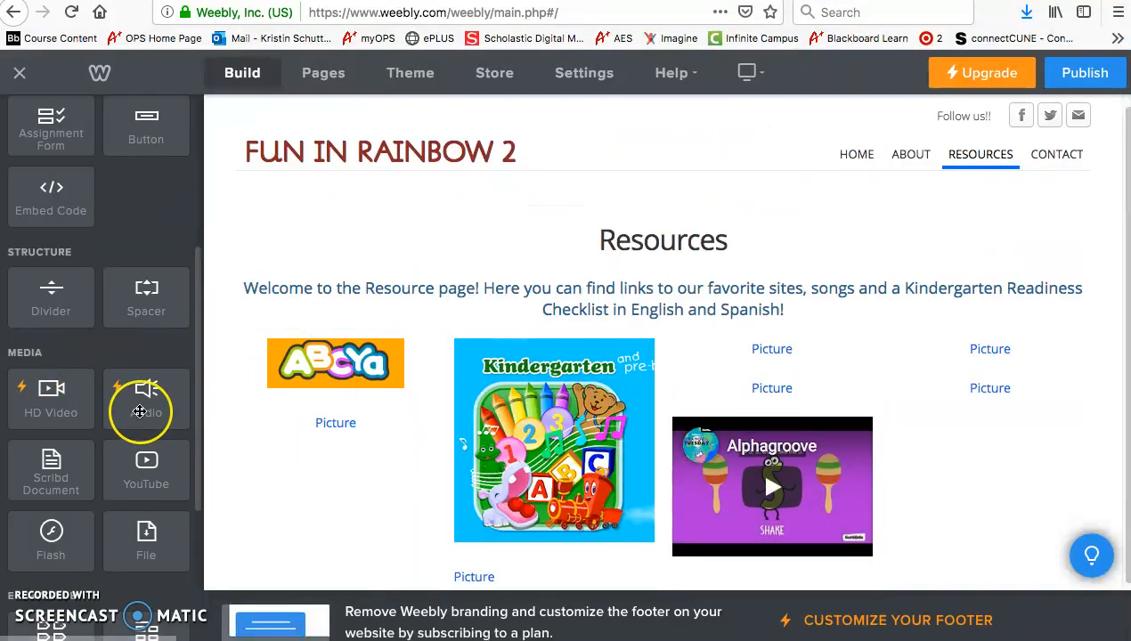
- Add a YouTube element below the first Picture link in the third column and open its settings
scroll(140, 411, "down", 5)
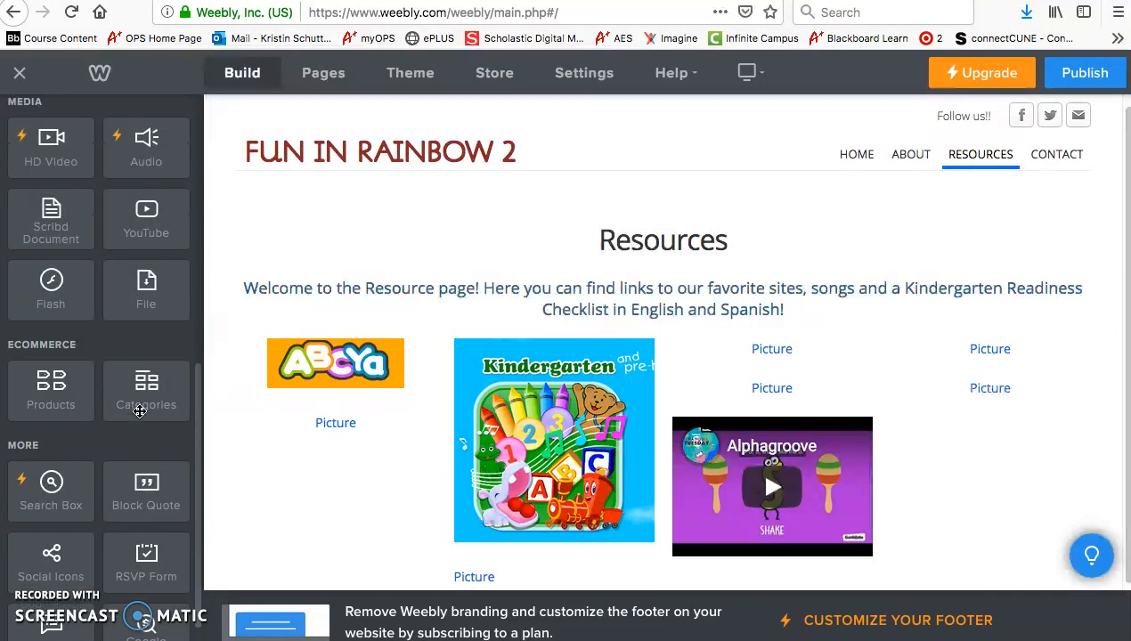
scroll(140, 410, "up", 4)
left_click_drag(140, 405, 779, 363)
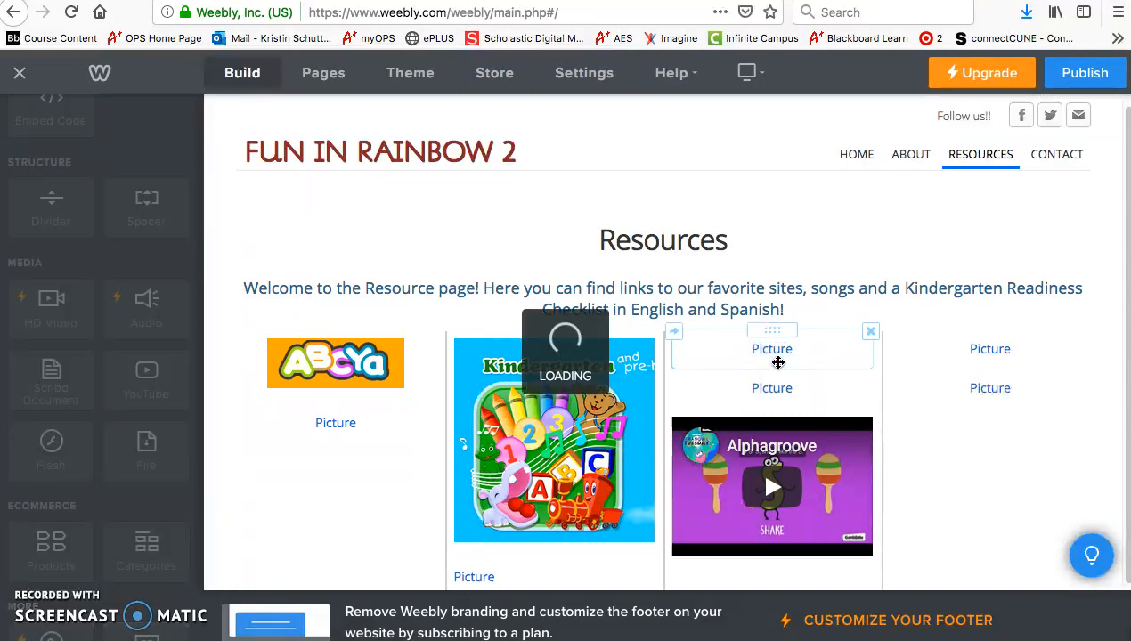
left_click(801, 425)
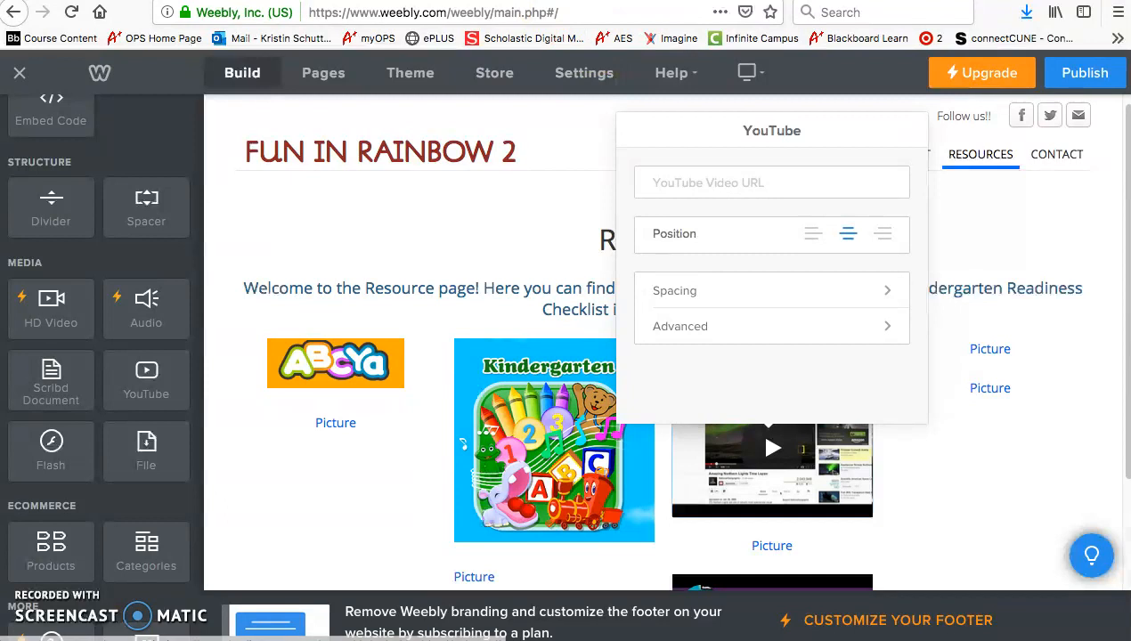
- Copy the URL of YouTube's "Miss Bindergarten Gets Ready for Kindergarten" video and set it as the new element's video URL in Weebly
key("ctrl+Tab")
left_click(488, 12)
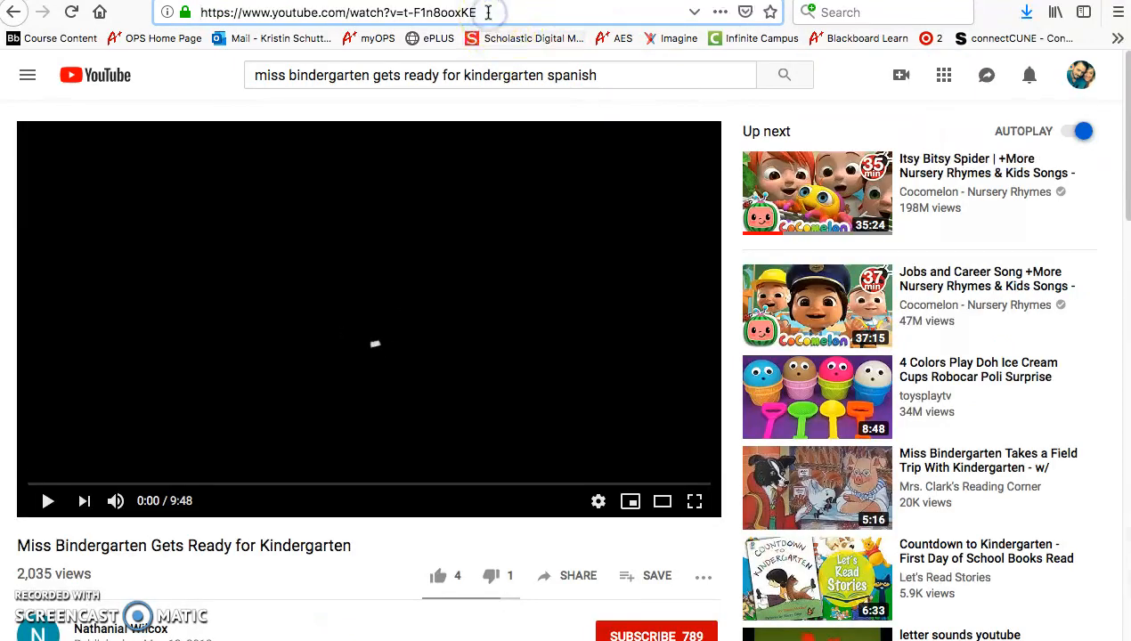
triple_click(488, 13)
key("ctrl+c")
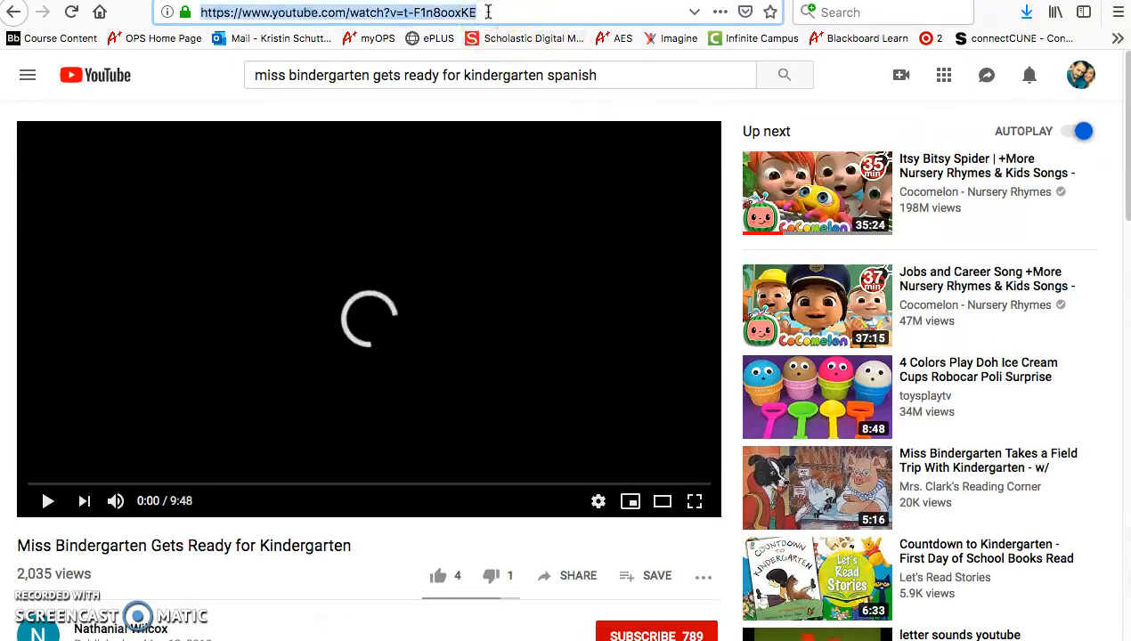
key("ctrl+shift+Tab")
left_click(691, 192)
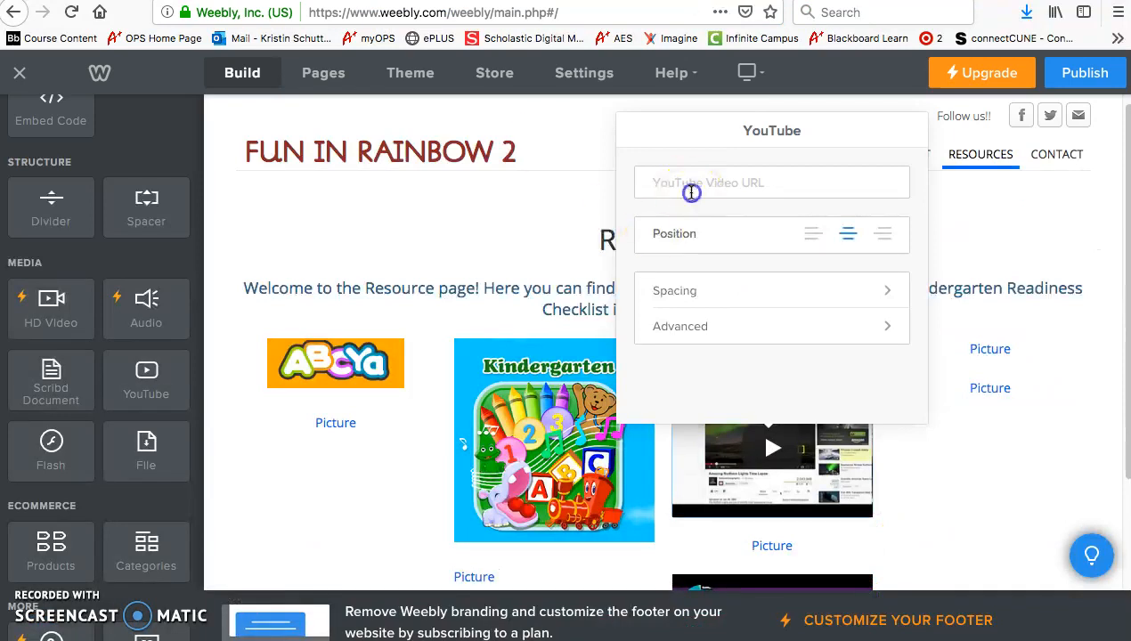
key("ctrl+v")
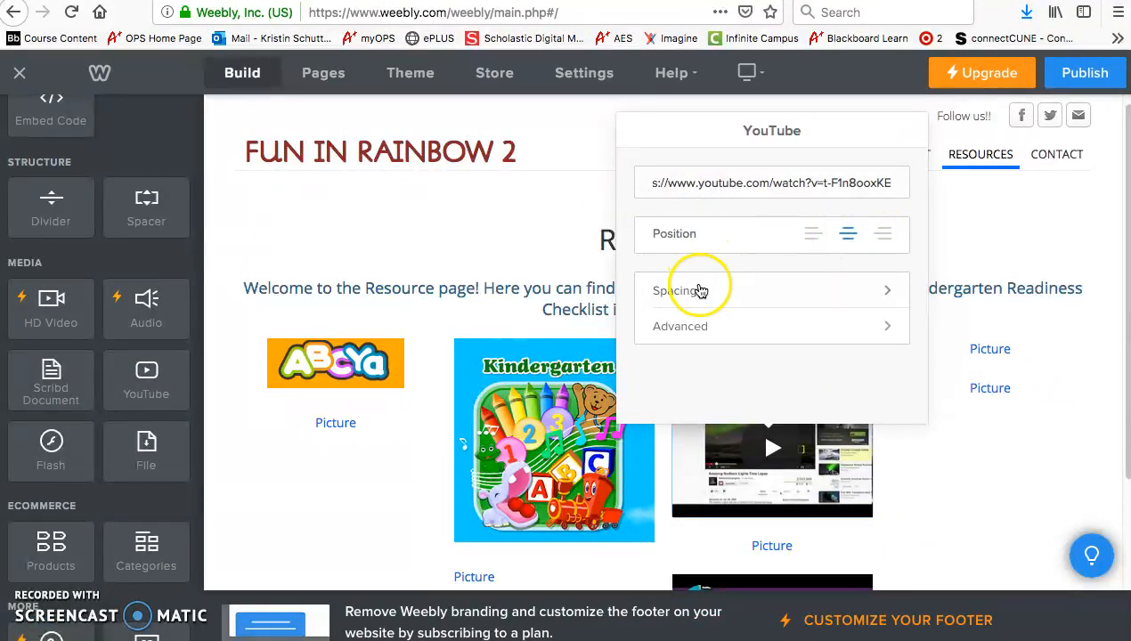
left_click(903, 461)
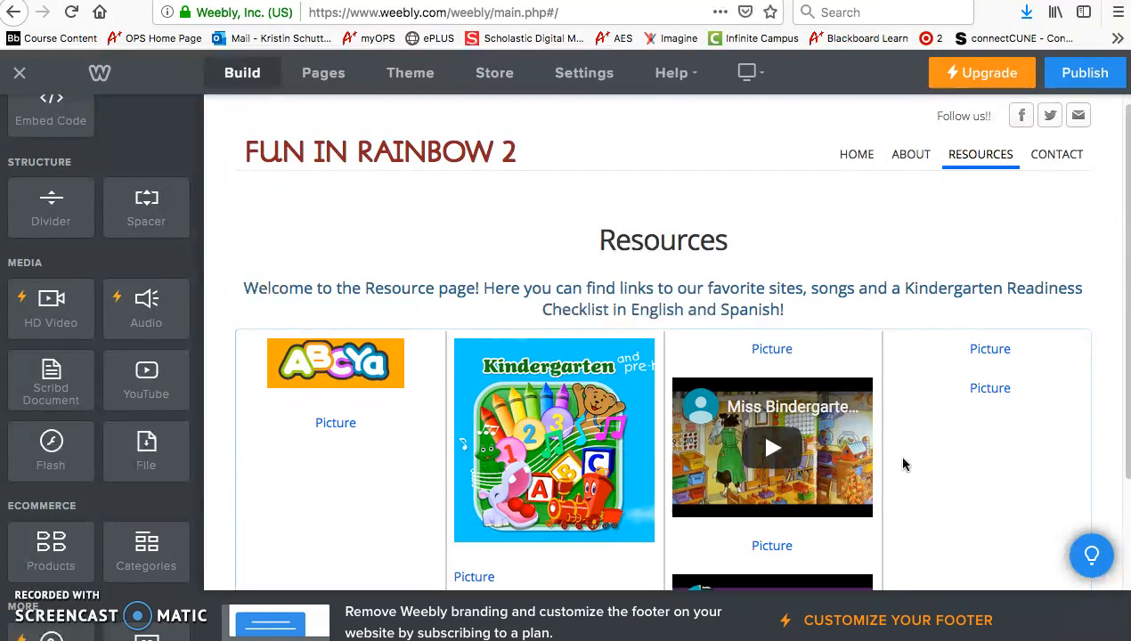
scroll(903, 463, "down", 3)
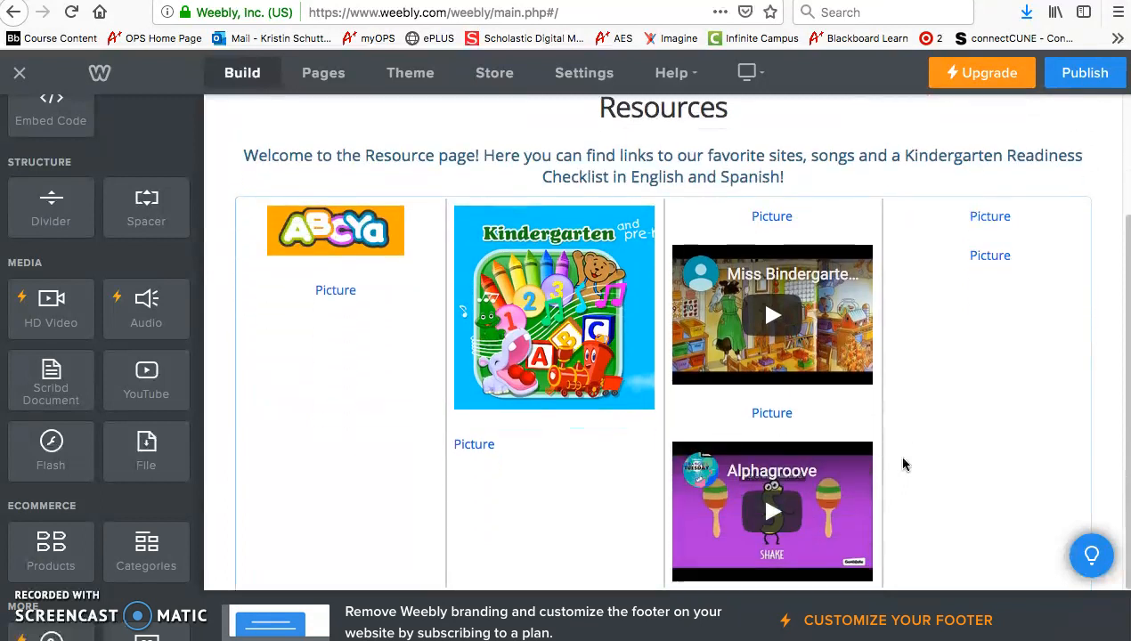
scroll(903, 463, "up", 3)
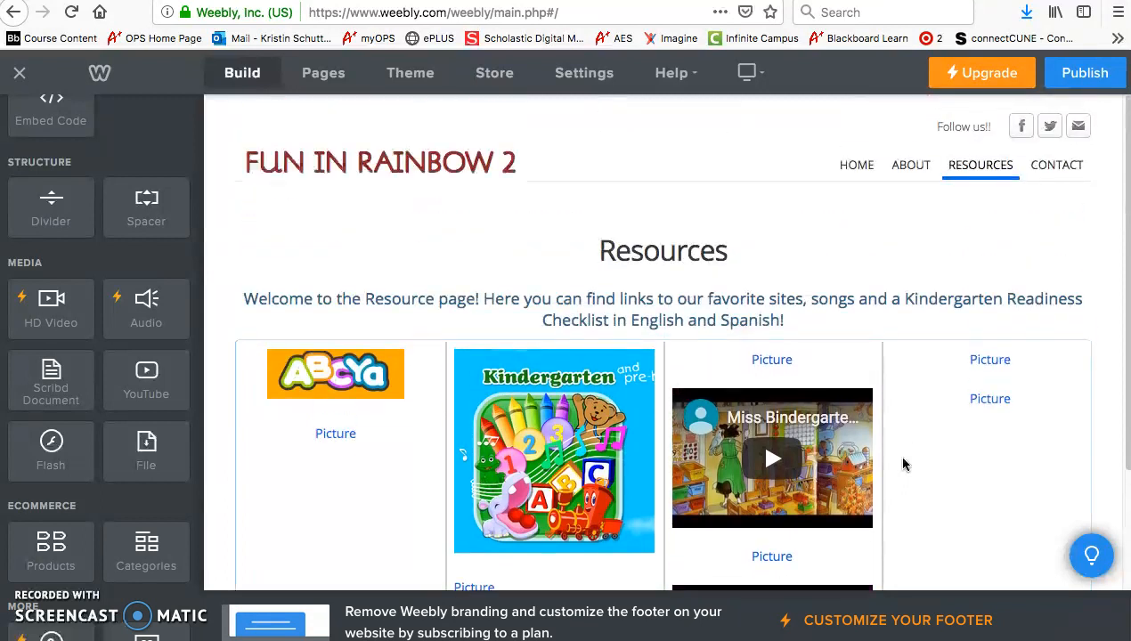
- Open the Contact page, examine its map, contact details and form, and view the map's settings
left_click(1054, 168)
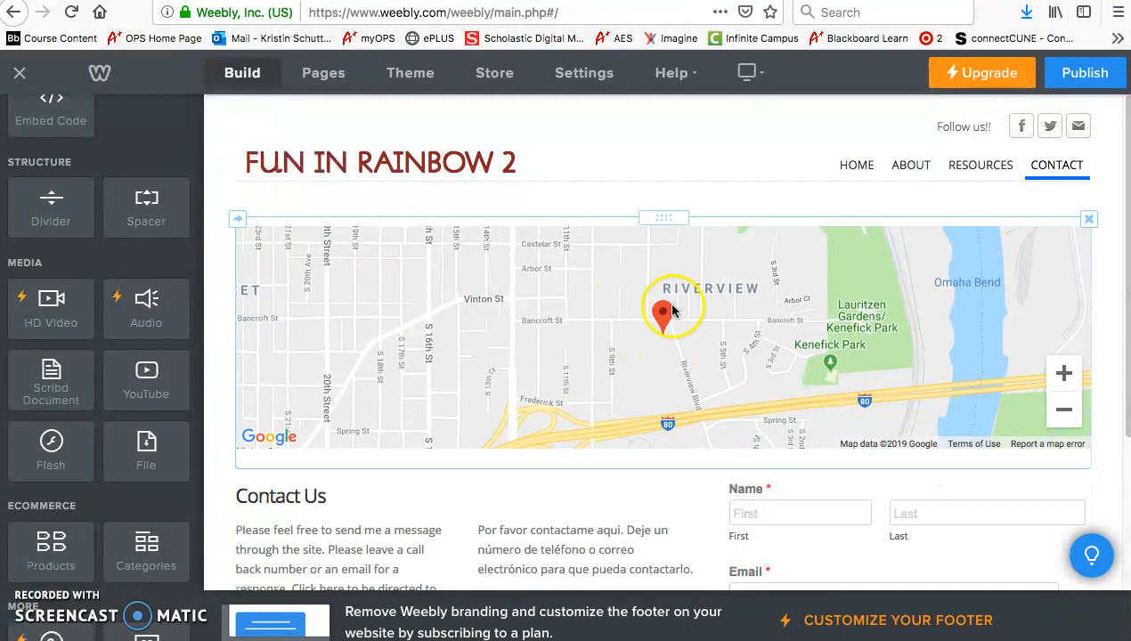
scroll(672, 328, "down", 3)
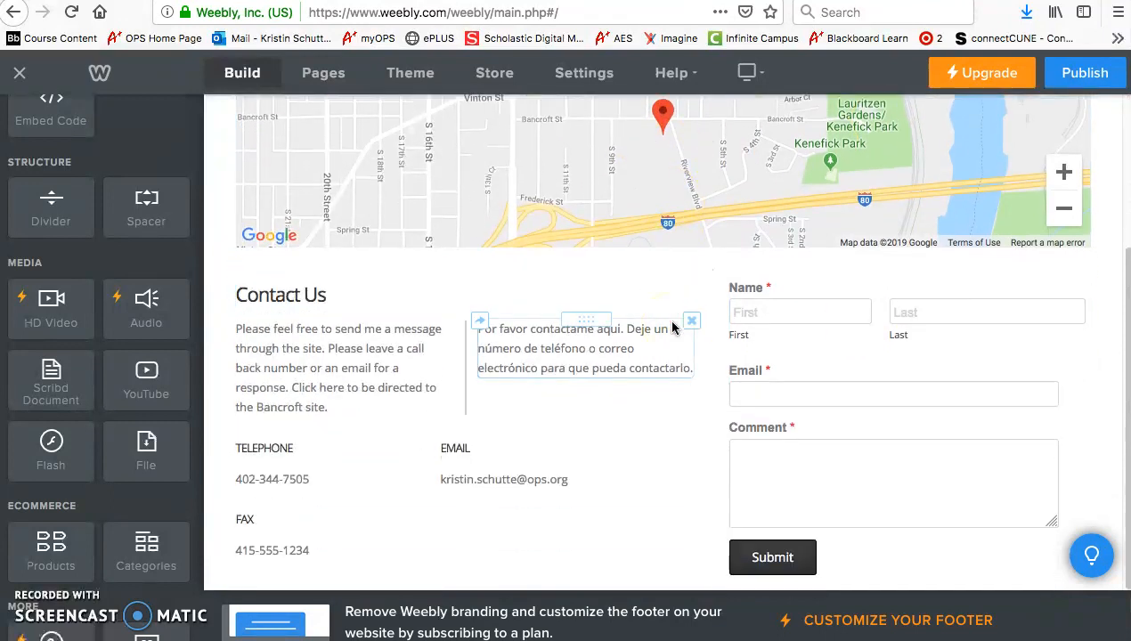
scroll(672, 327, "up", 2)
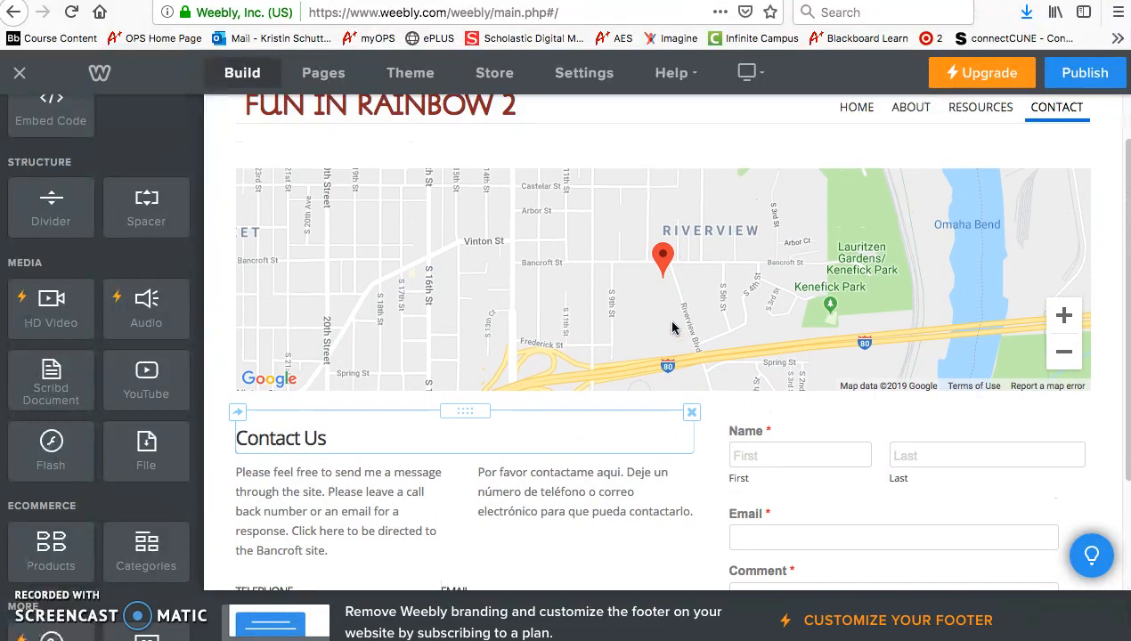
scroll(672, 328, "up", 1)
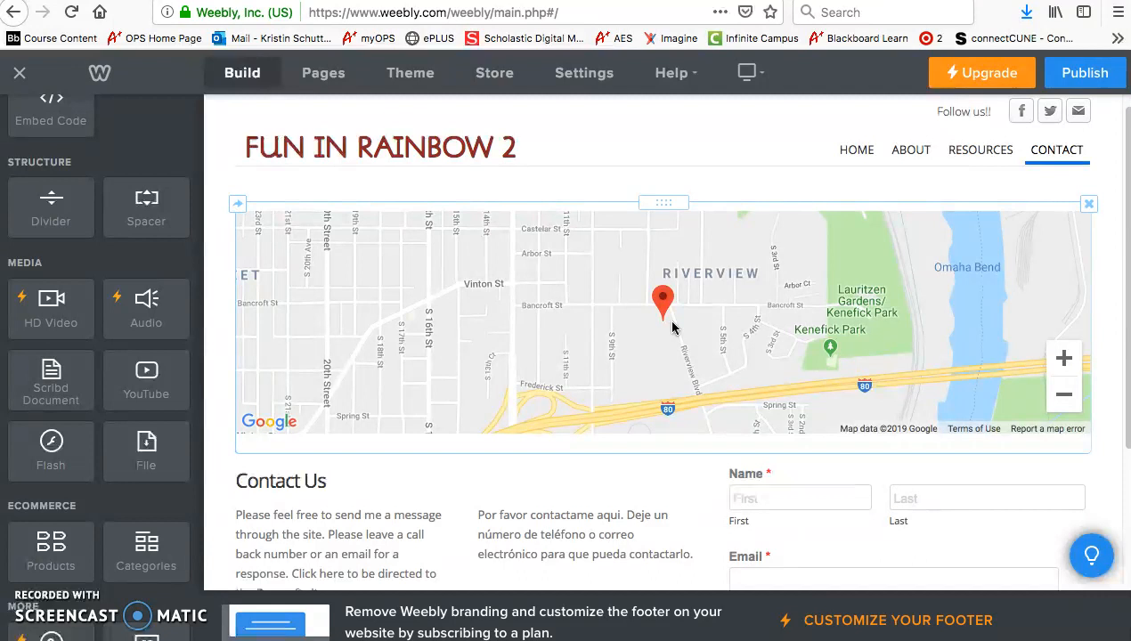
scroll(613, 339, "down", 4)
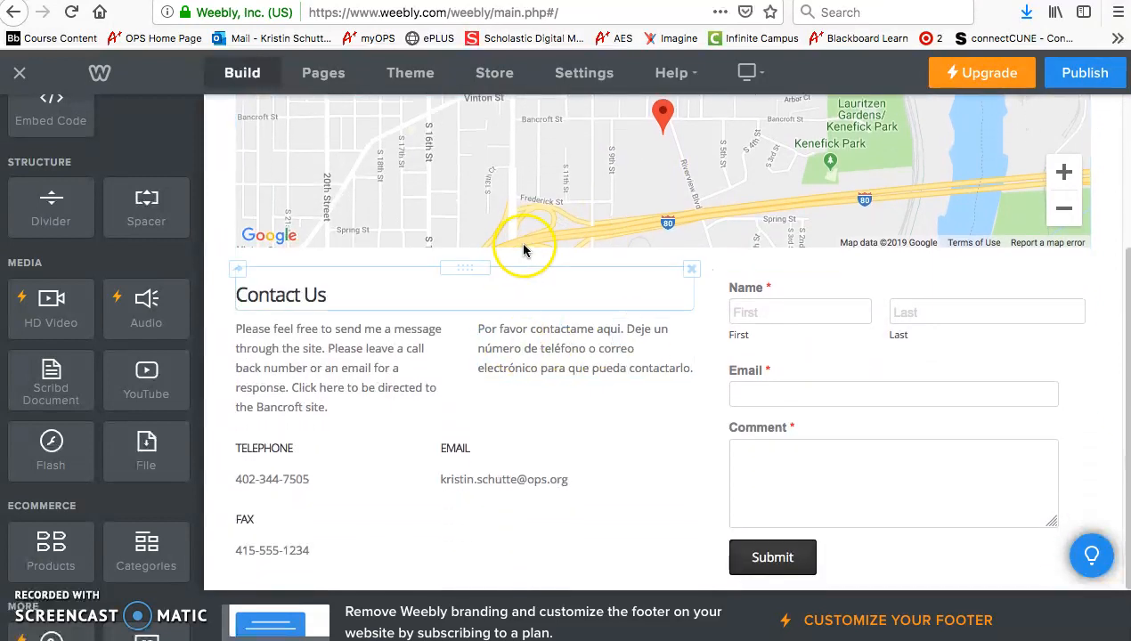
scroll(534, 249, "up", 3)
left_click(547, 263)
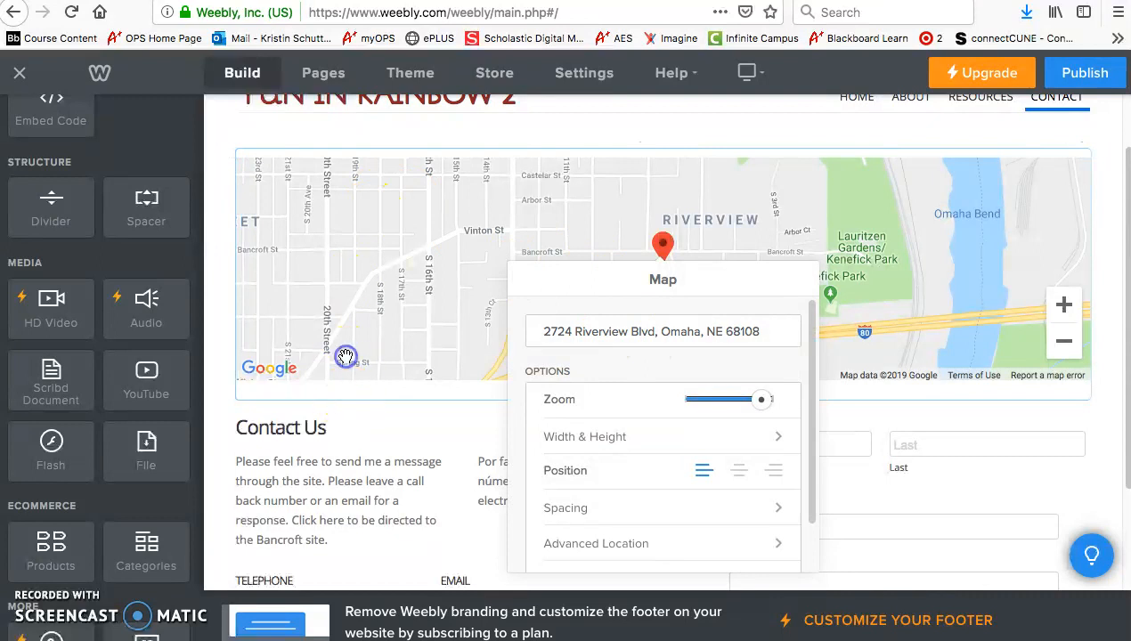
left_click(361, 429)
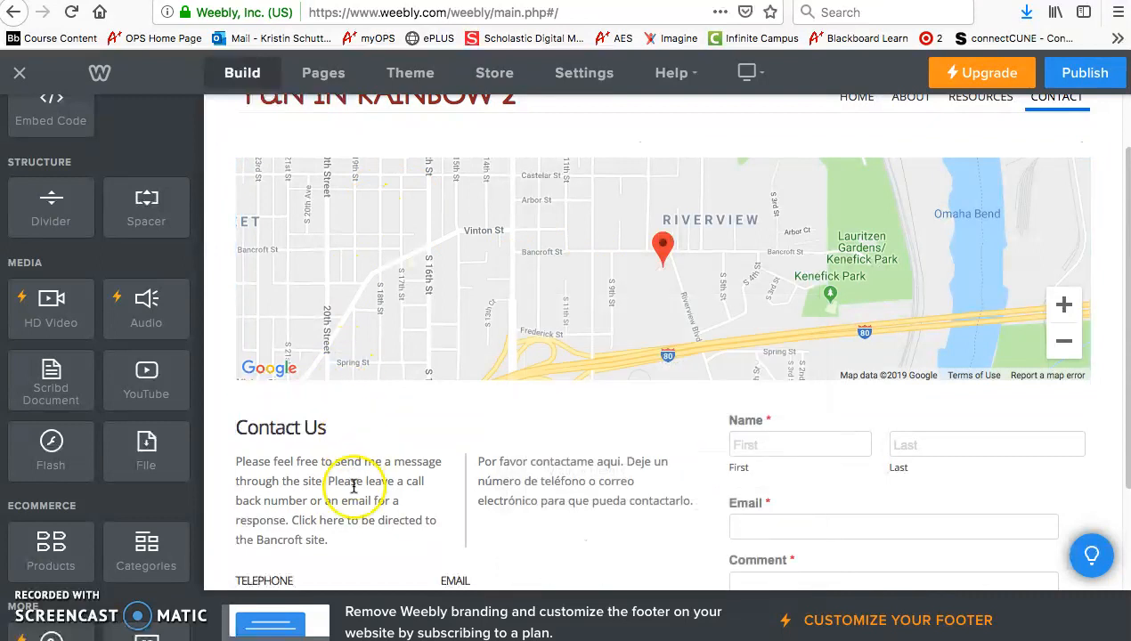
- Select the English Contact Us paragraph, and the telephone number below it, to view them as editable text
left_click(354, 500)
scroll(400, 495, "down", 1)
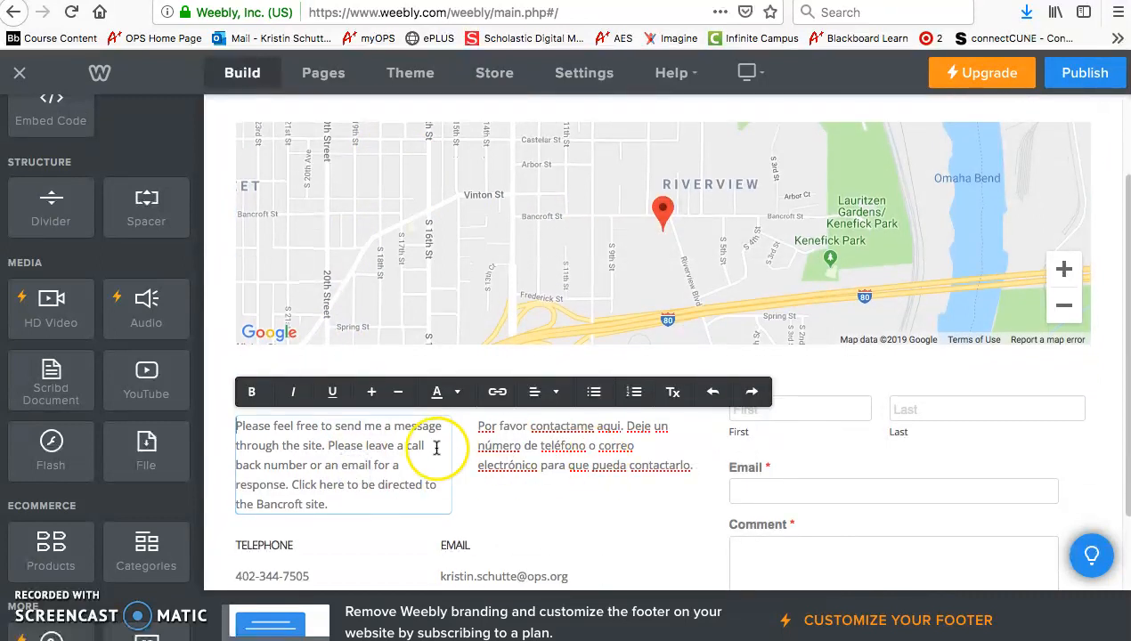
scroll(440, 463, "down", 2)
left_click(312, 476)
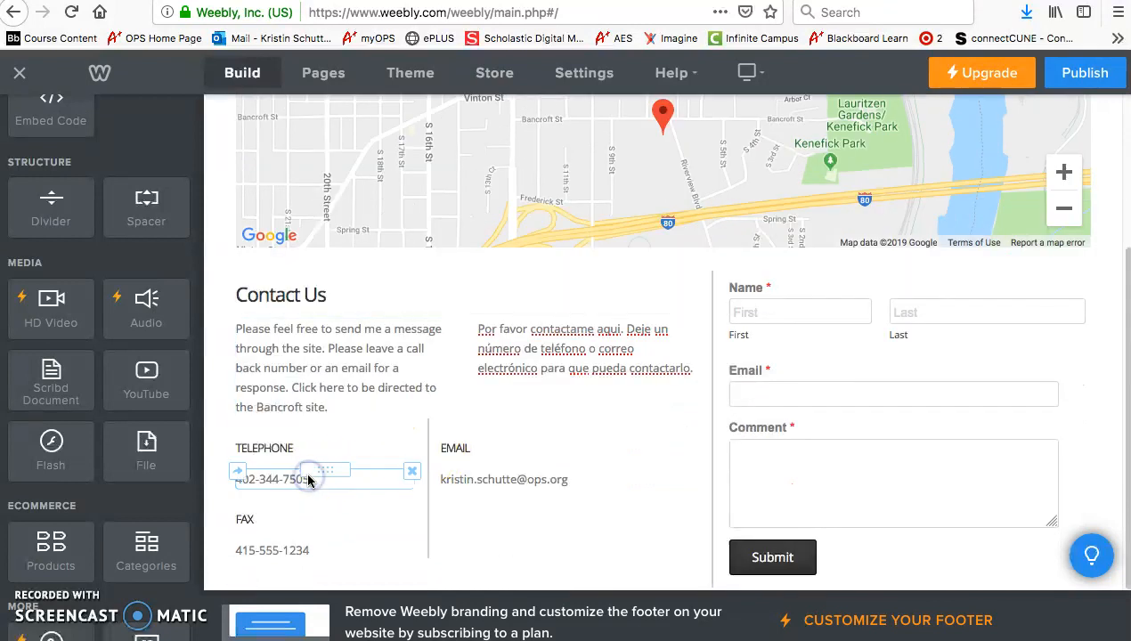
- Delete the fax number and the FAX heading from the contact details on the Contact page
left_click(318, 541)
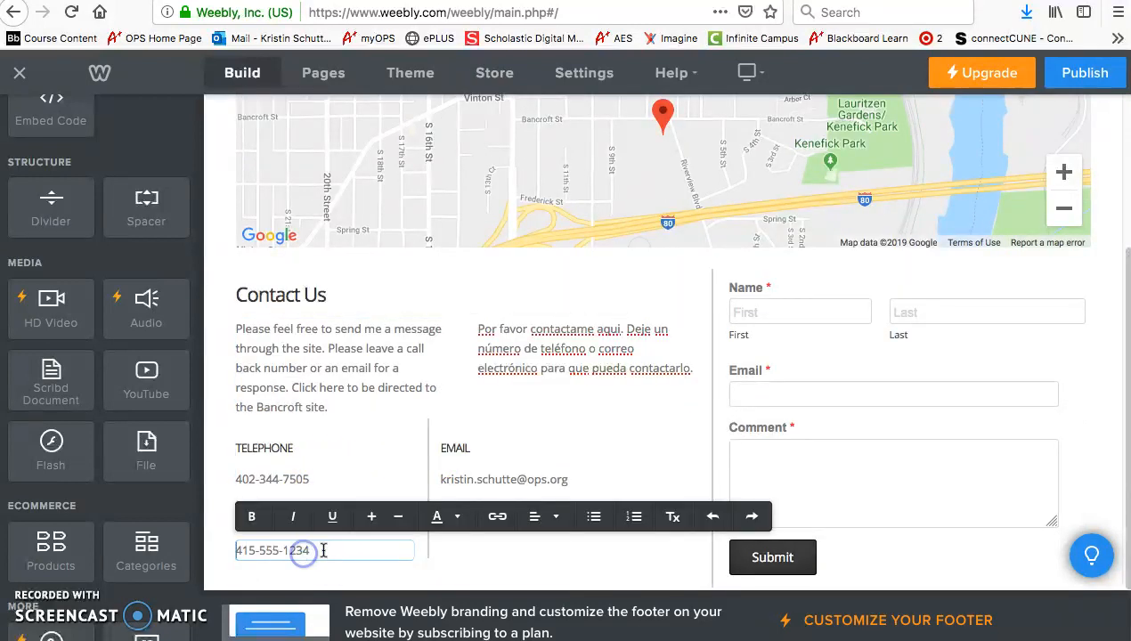
left_click(418, 577)
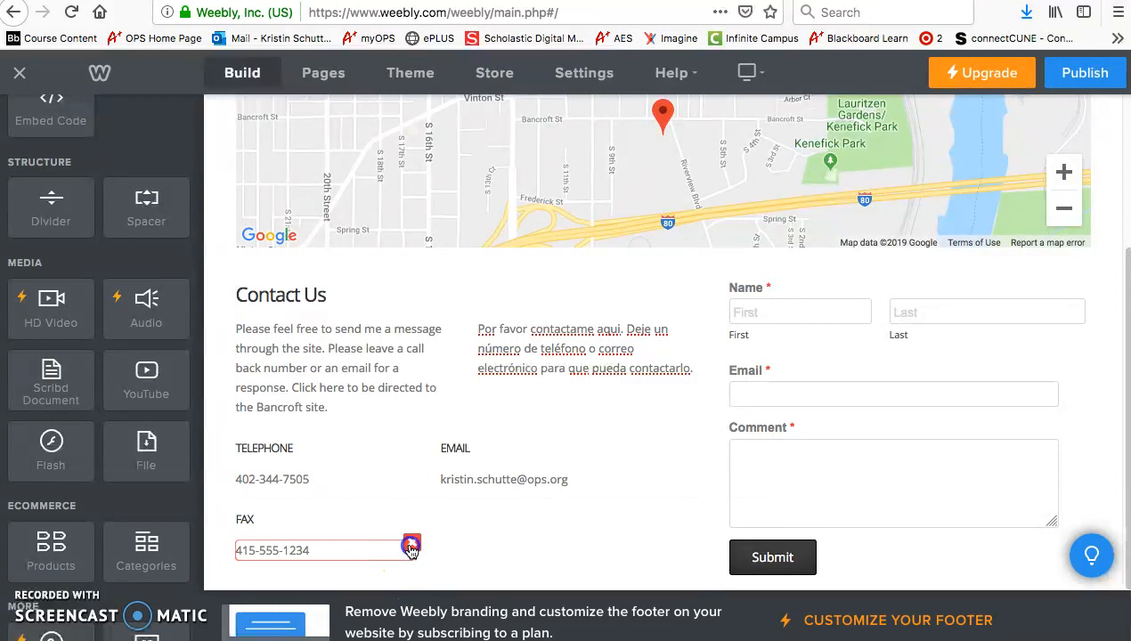
left_click(411, 545)
left_click(378, 487)
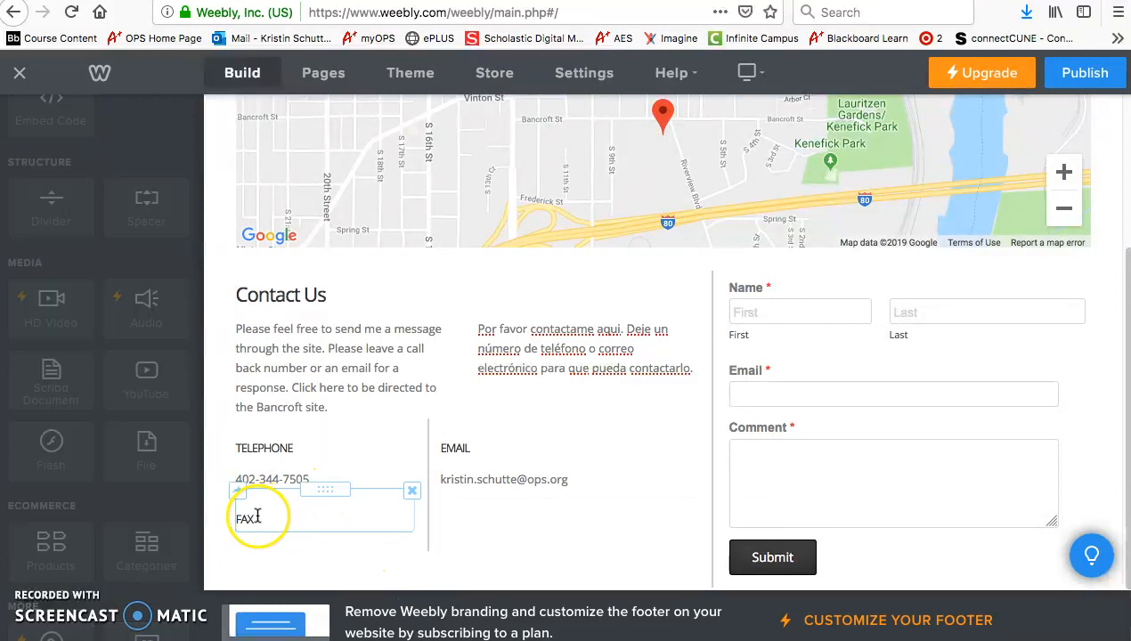
left_click(413, 498)
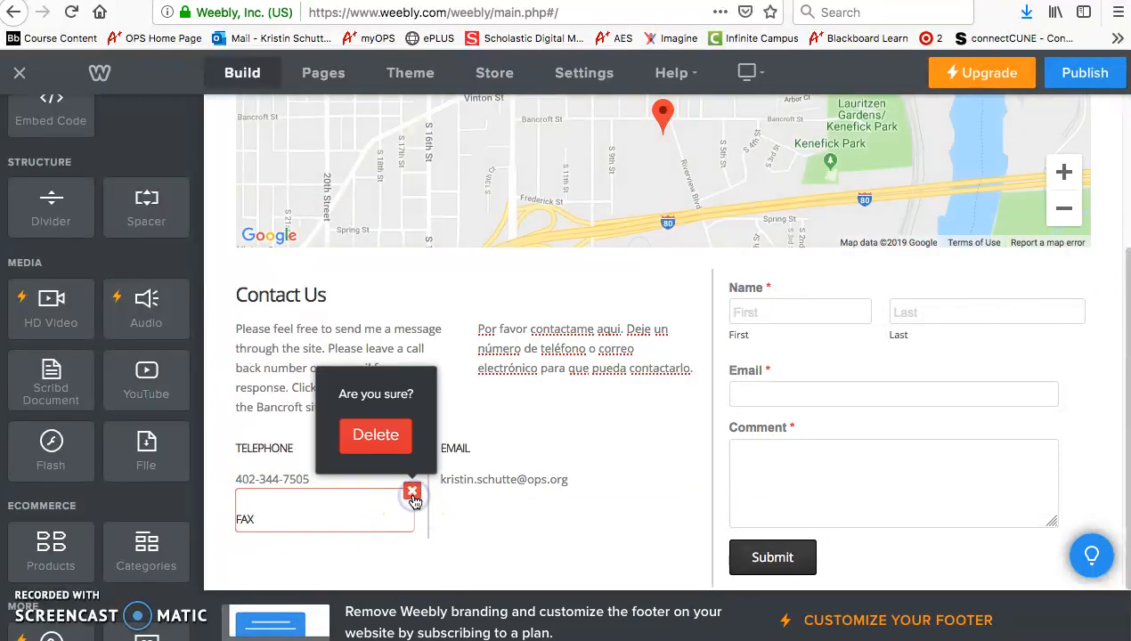
left_click(402, 436)
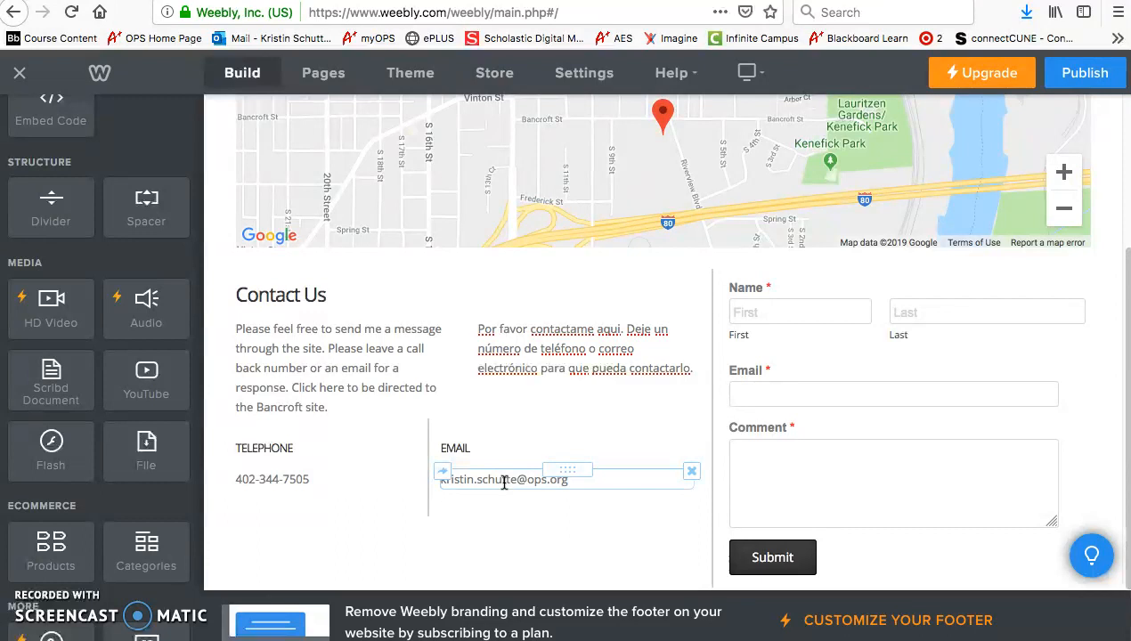
- Open the contact form for editing, view its Form Options, and save the form
left_click(827, 308)
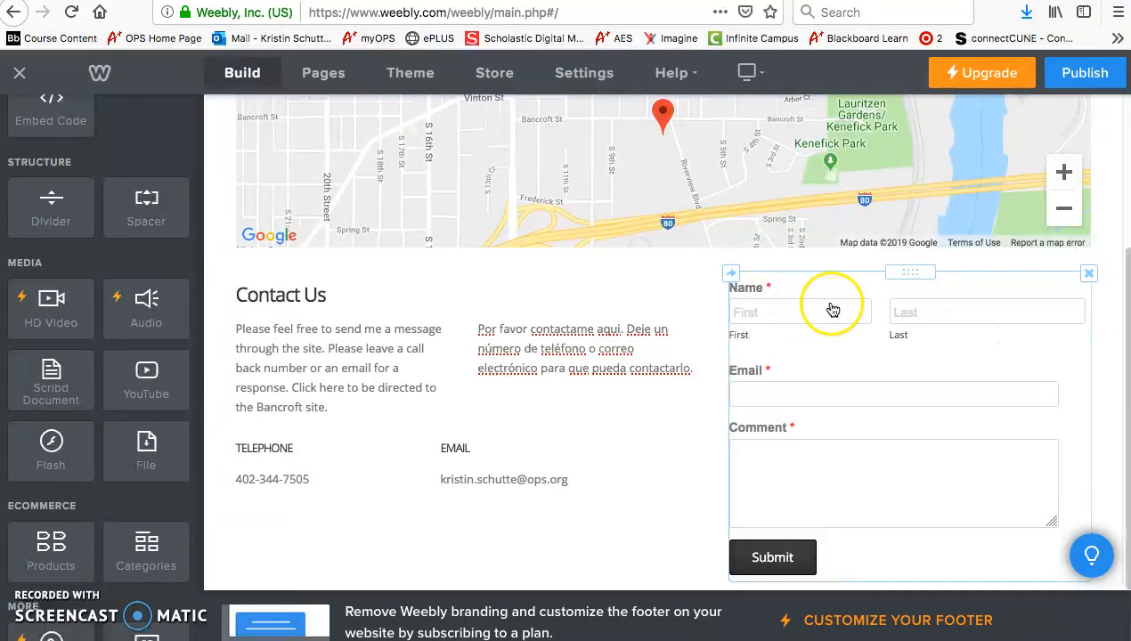
left_click(903, 362)
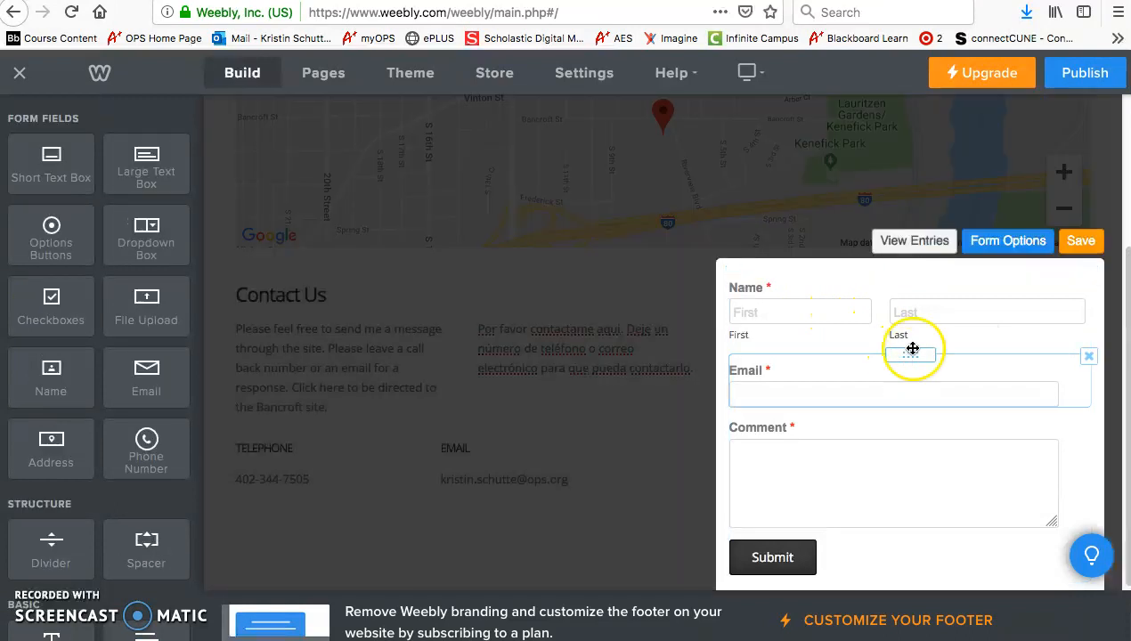
left_click(1009, 244)
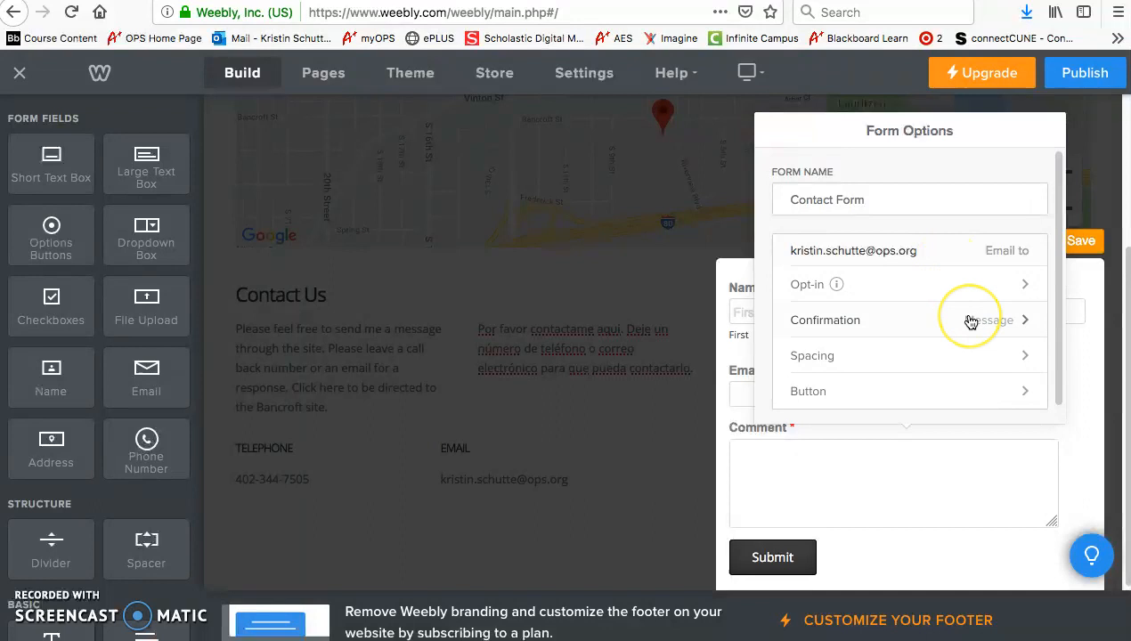
scroll(971, 322, "down", 1)
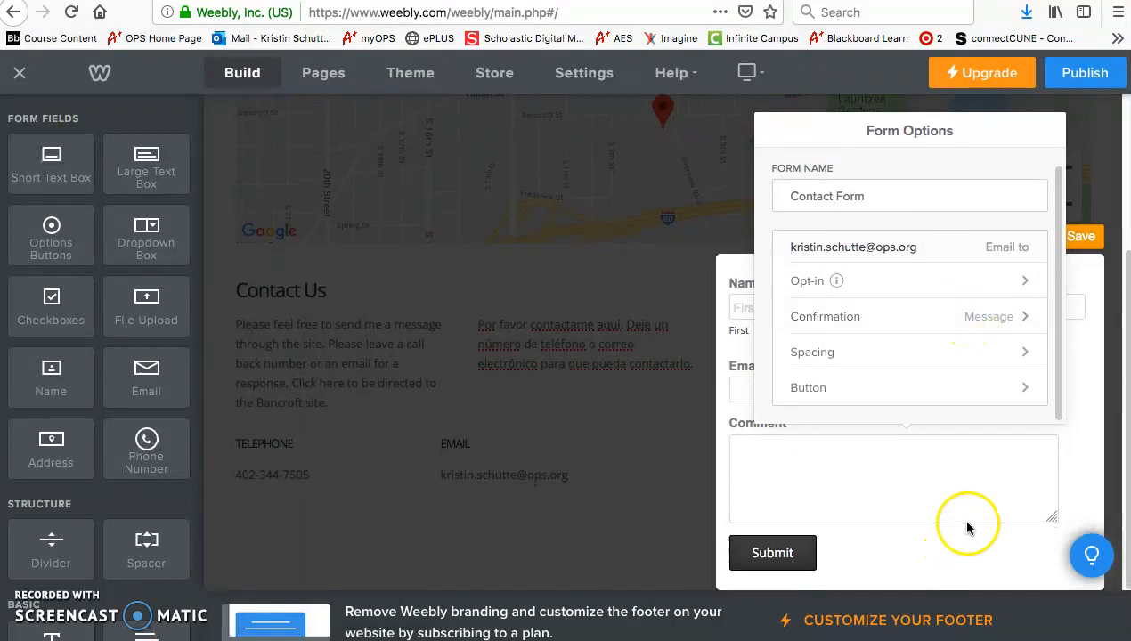
left_click(943, 568)
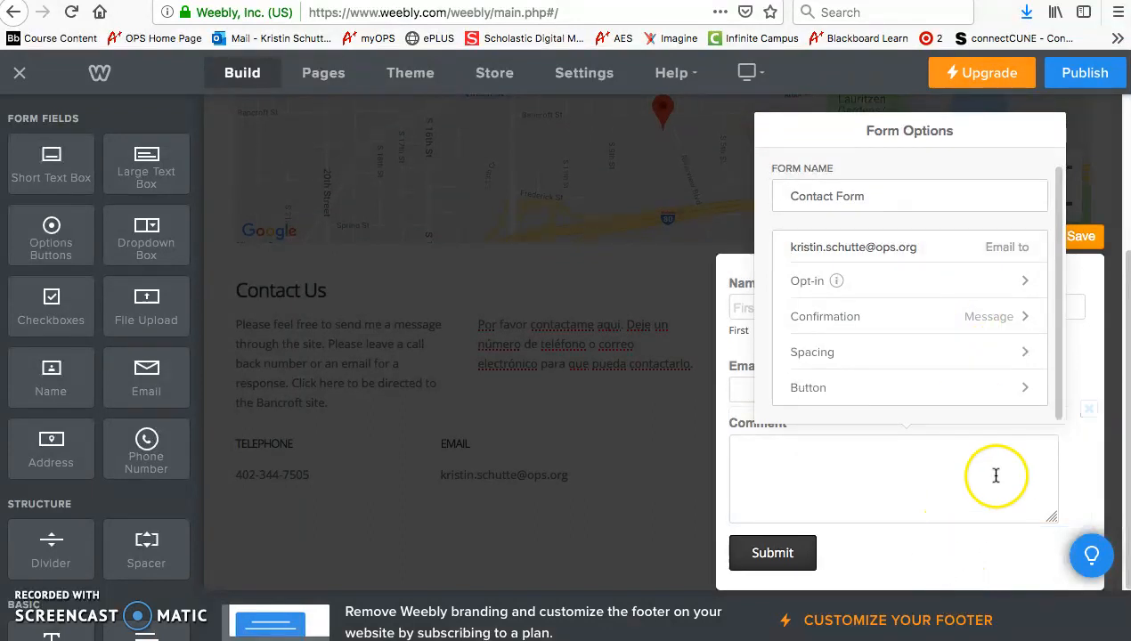
left_click(1094, 437)
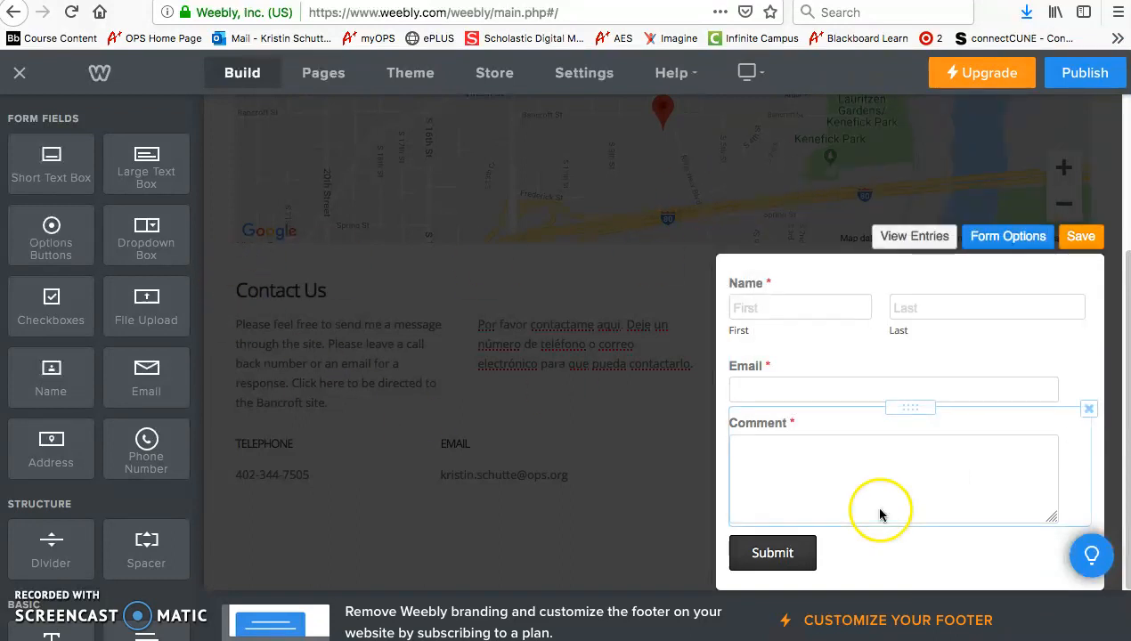
left_click(1083, 237)
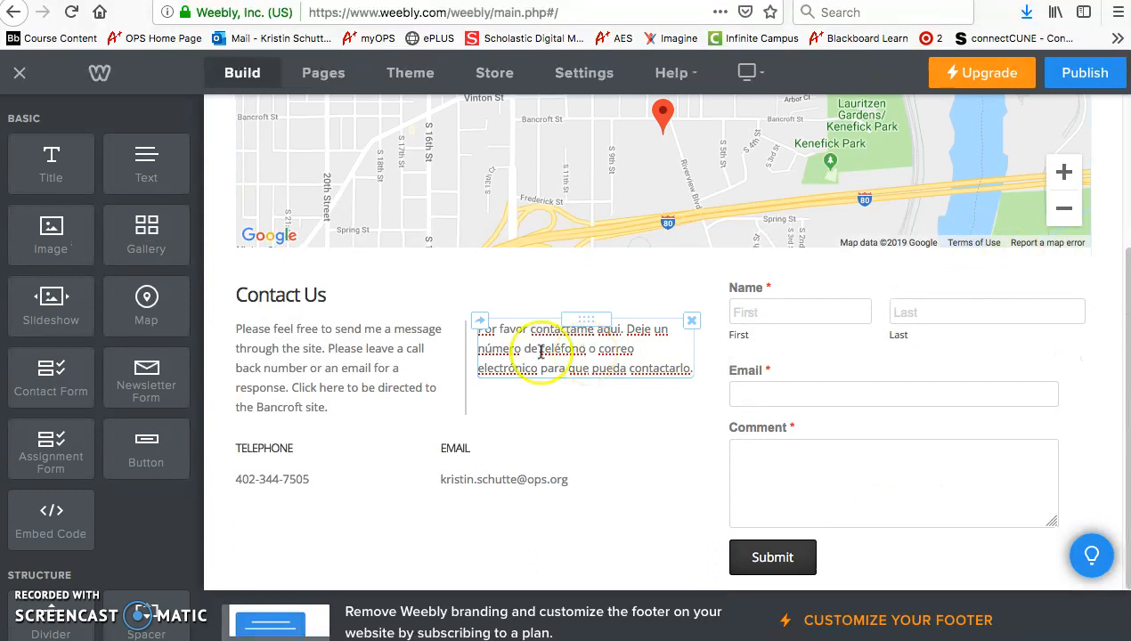
- View the Facebook and Twitter profile URL settings of the header's social icons, and close the icon manager
scroll(435, 495, "up", 4)
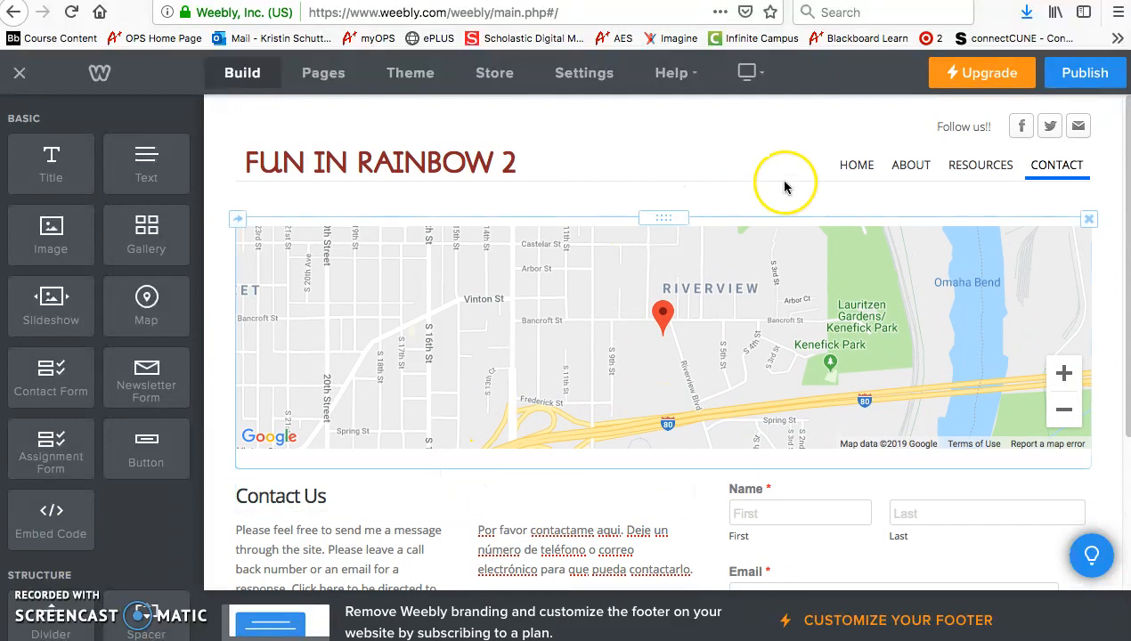
left_click(1023, 128)
left_click(1064, 237)
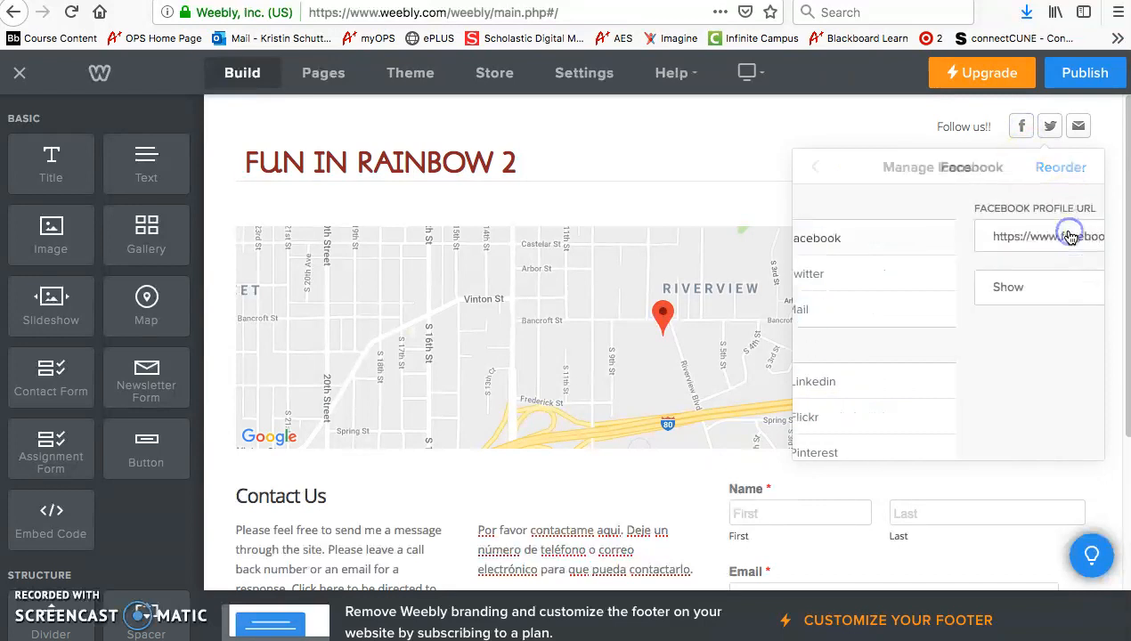
left_click(815, 170)
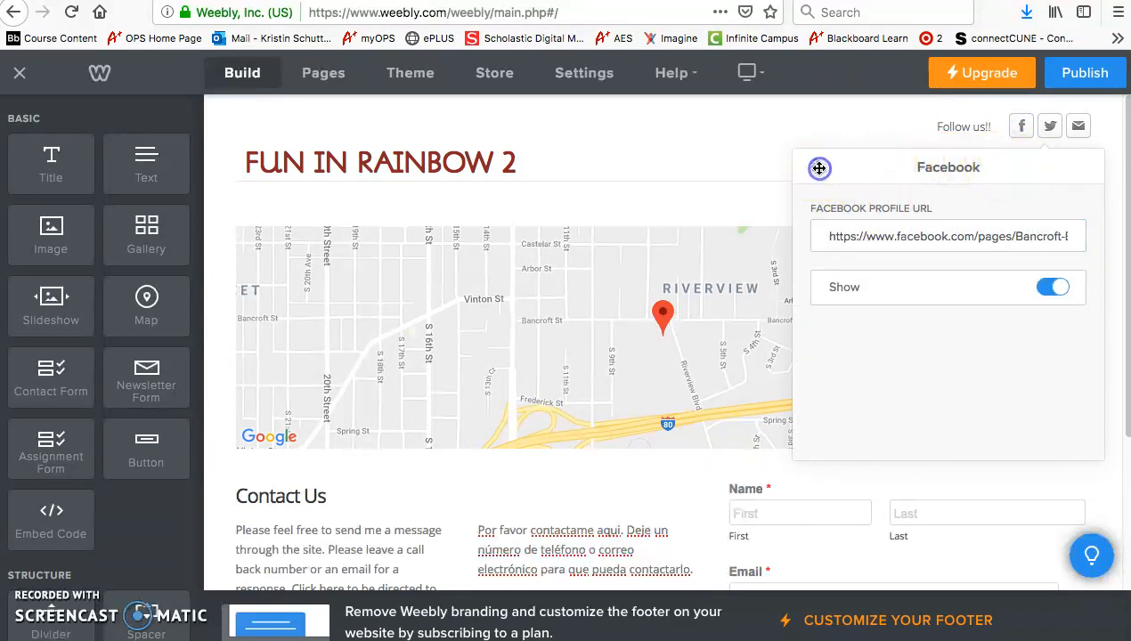
left_click(814, 171)
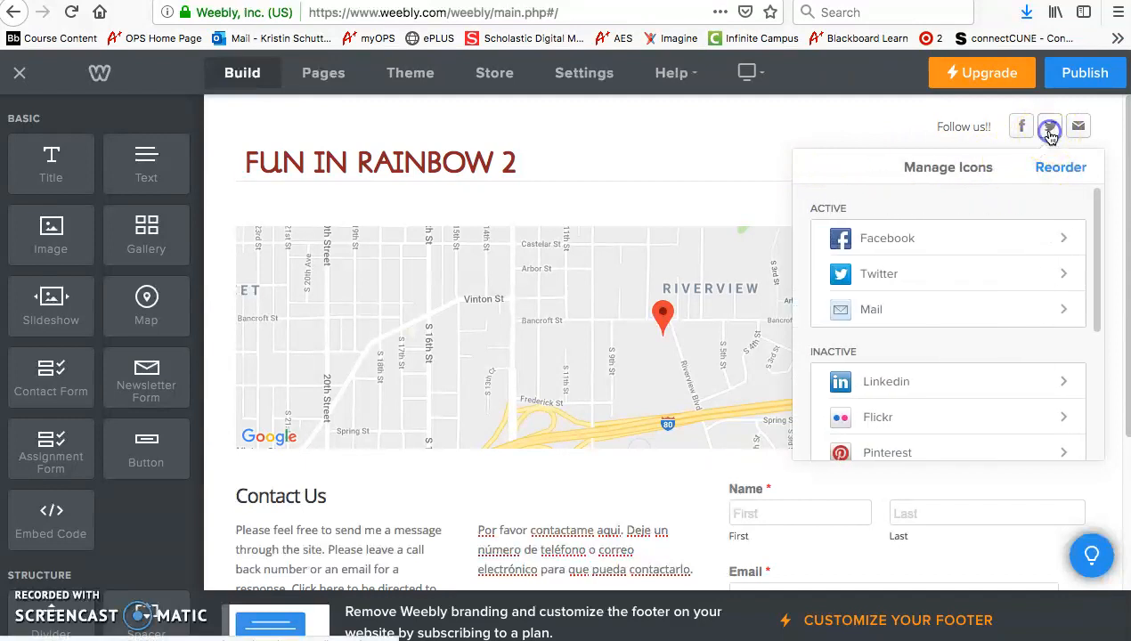
left_click(999, 271)
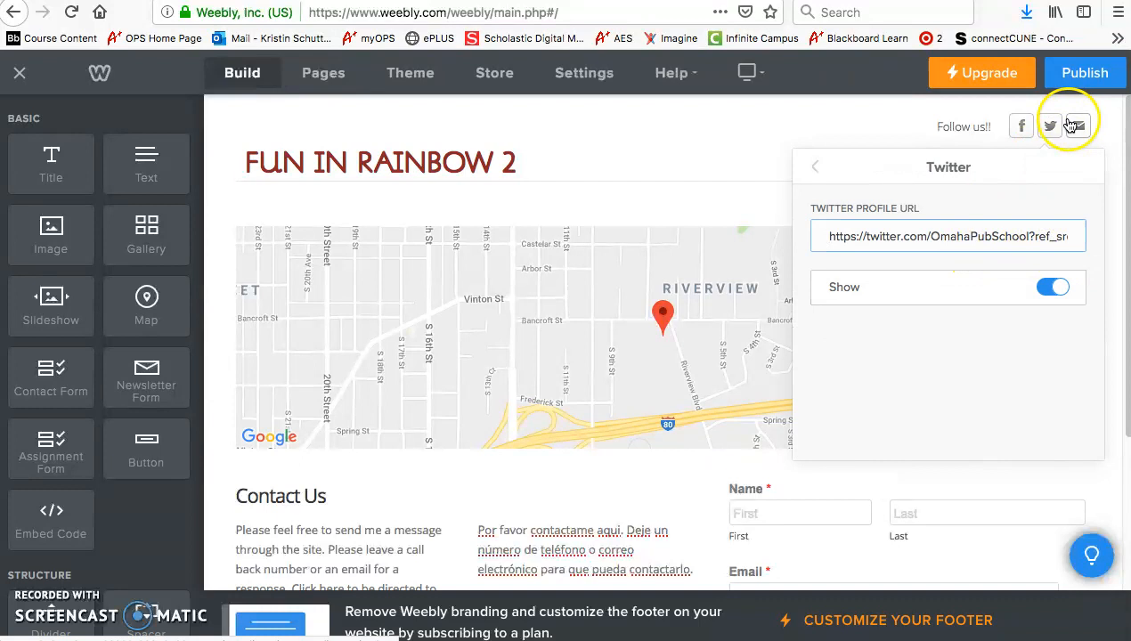
left_click(815, 169)
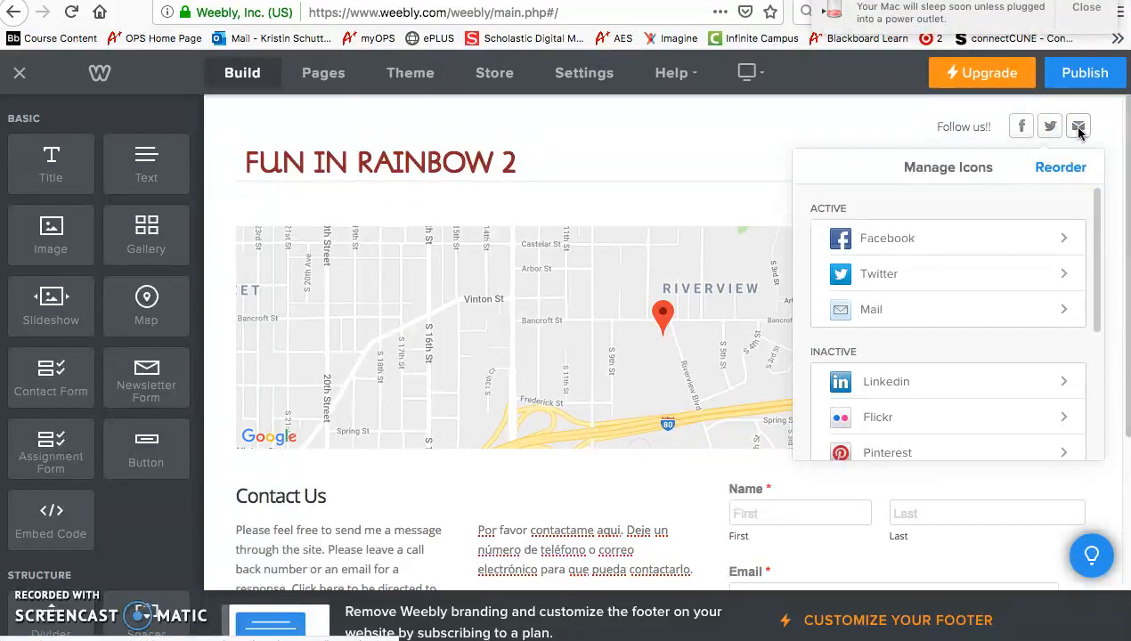
left_click(1087, 8)
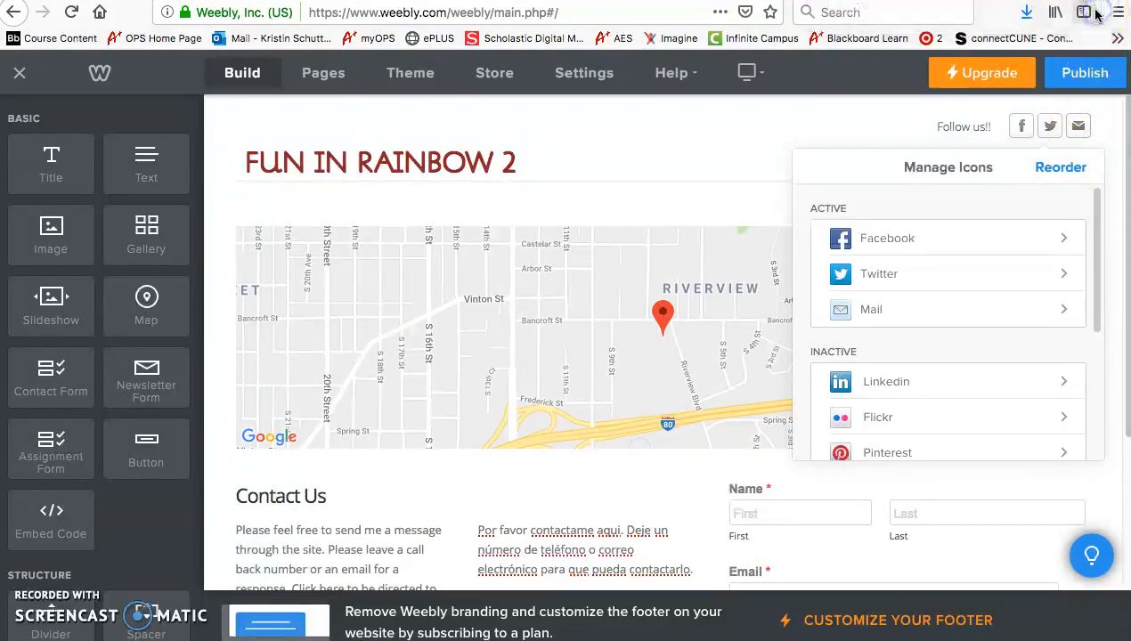
left_click(767, 172)
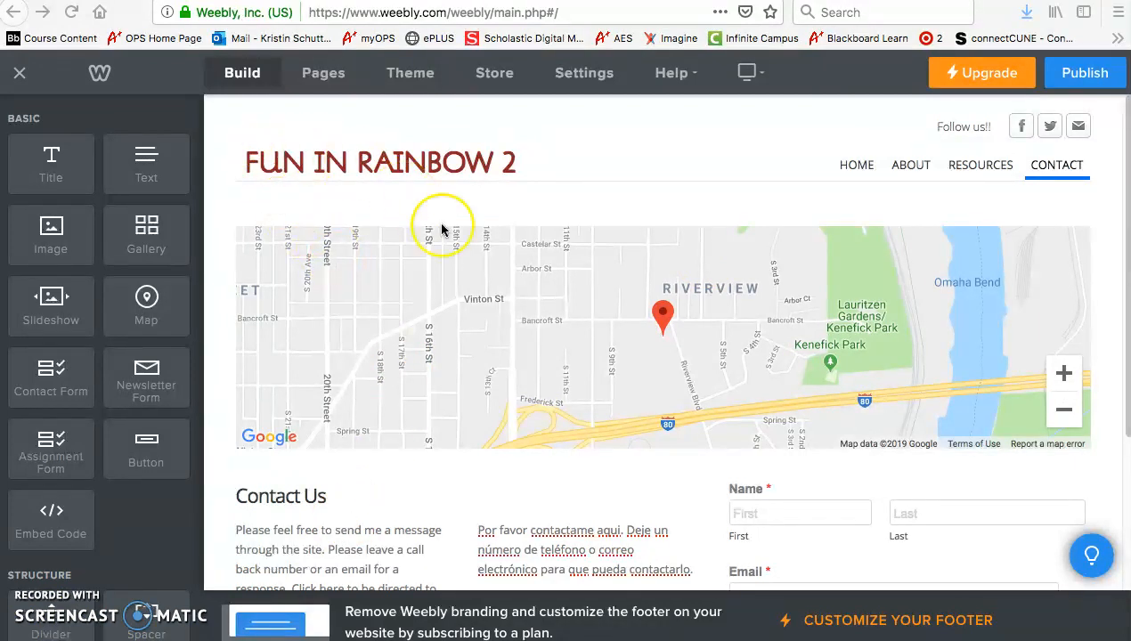
- Look over the whole Contact page and examine the structure, media, ecommerce and other elements available for adding
scroll(442, 227, "down", 3)
scroll(442, 230, "down", 2)
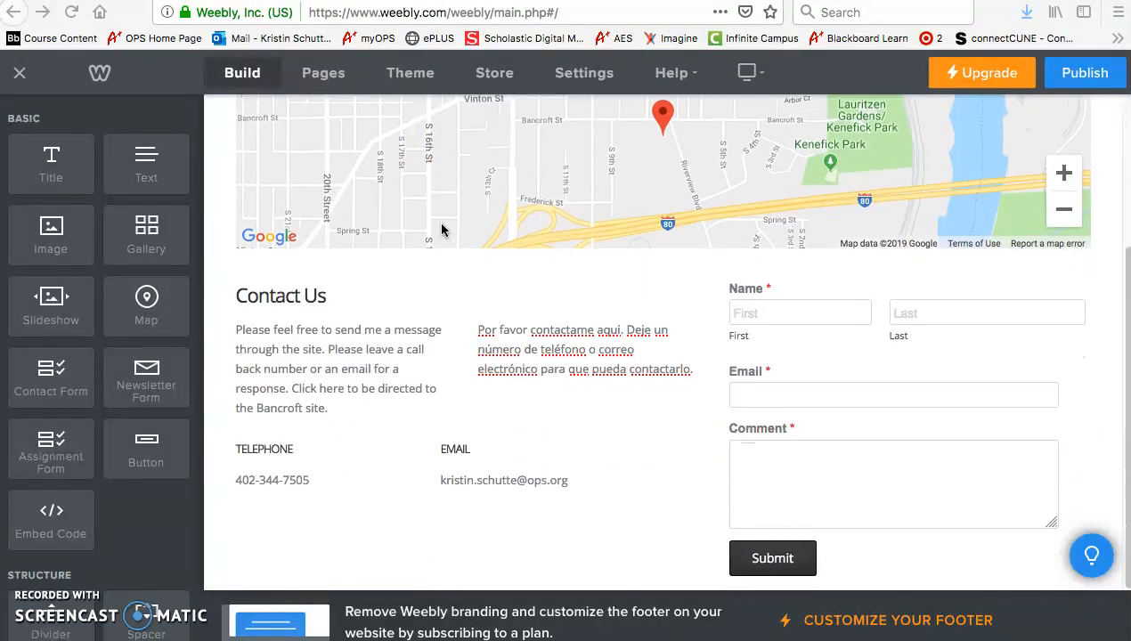
scroll(442, 230, "up", 5)
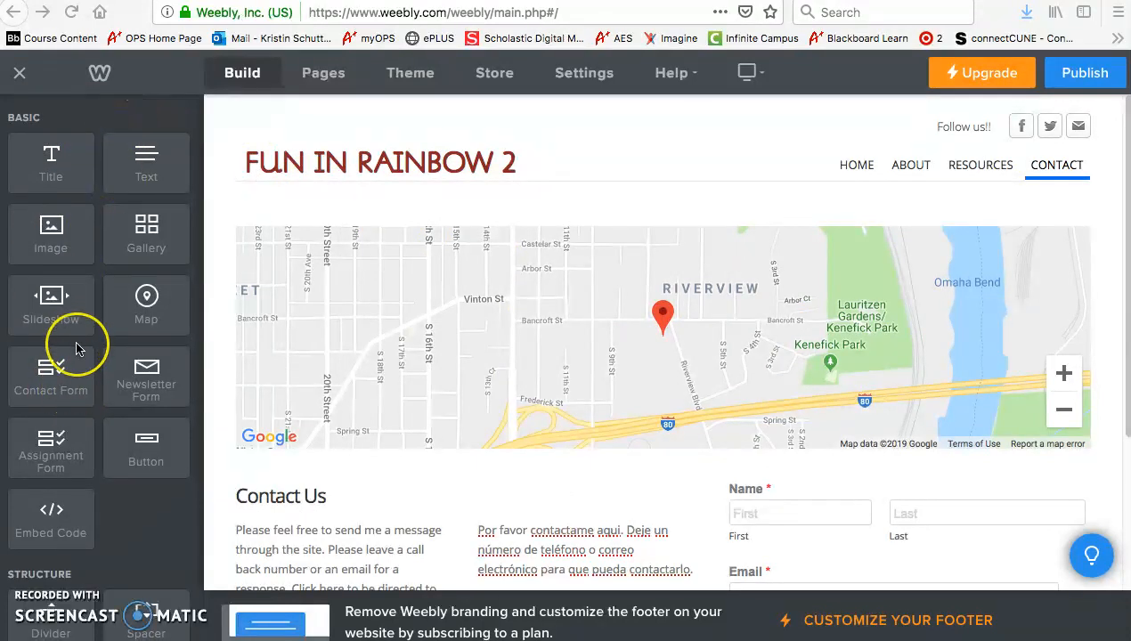
scroll(75, 343, "down", 3)
scroll(76, 348, "down", 3)
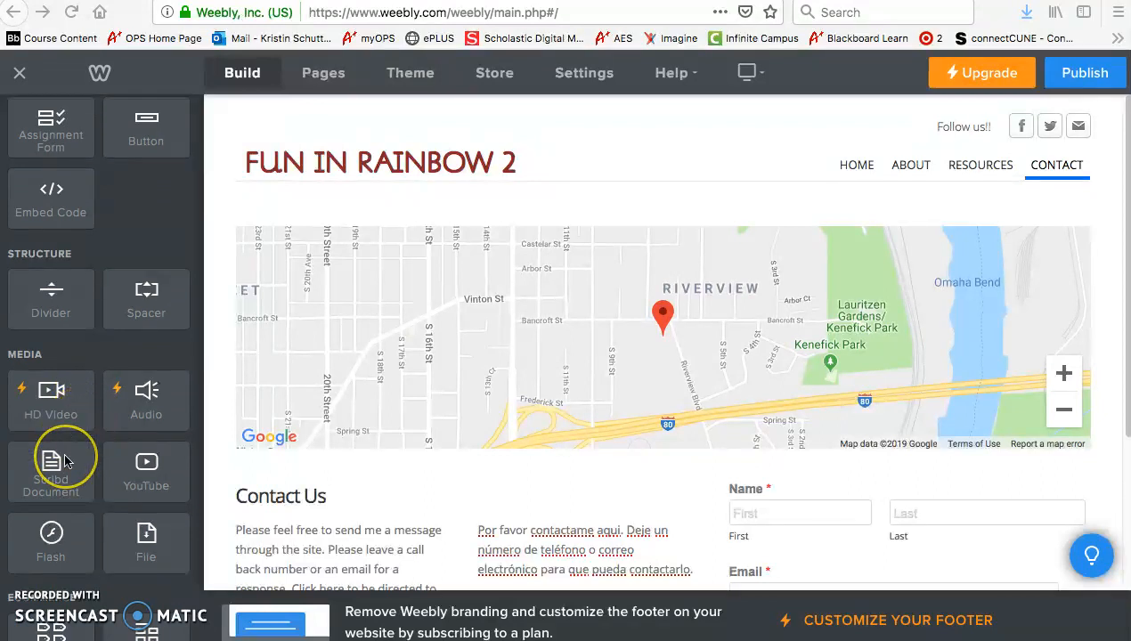
scroll(69, 454, "down", 3)
scroll(65, 459, "down", 4)
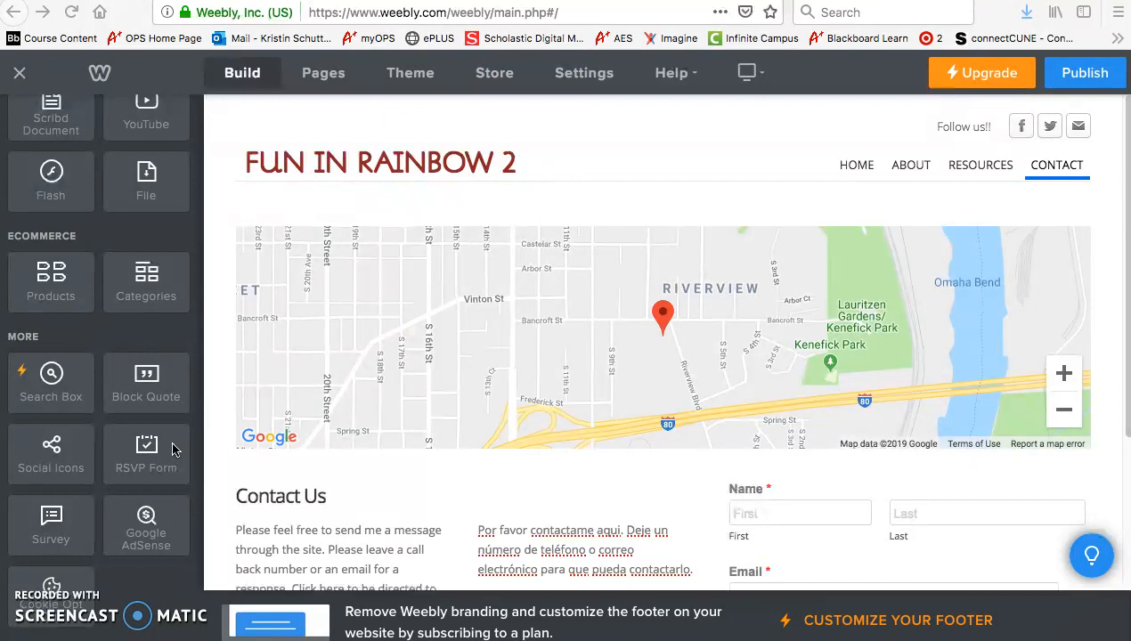
scroll(95, 470, "up", 5)
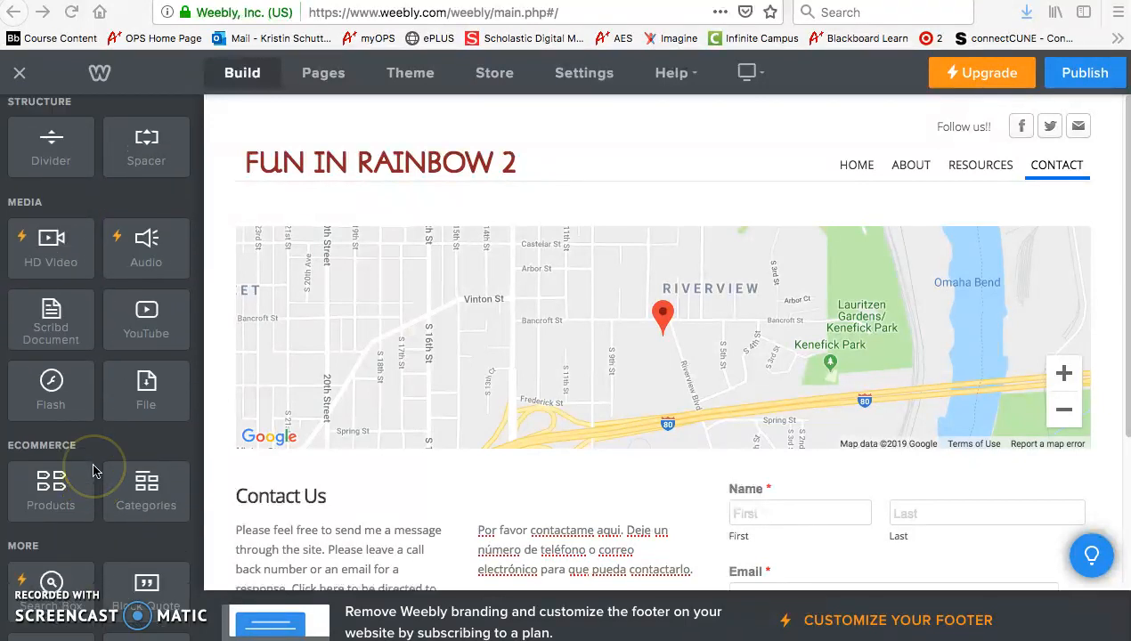
scroll(96, 470, "up", 2)
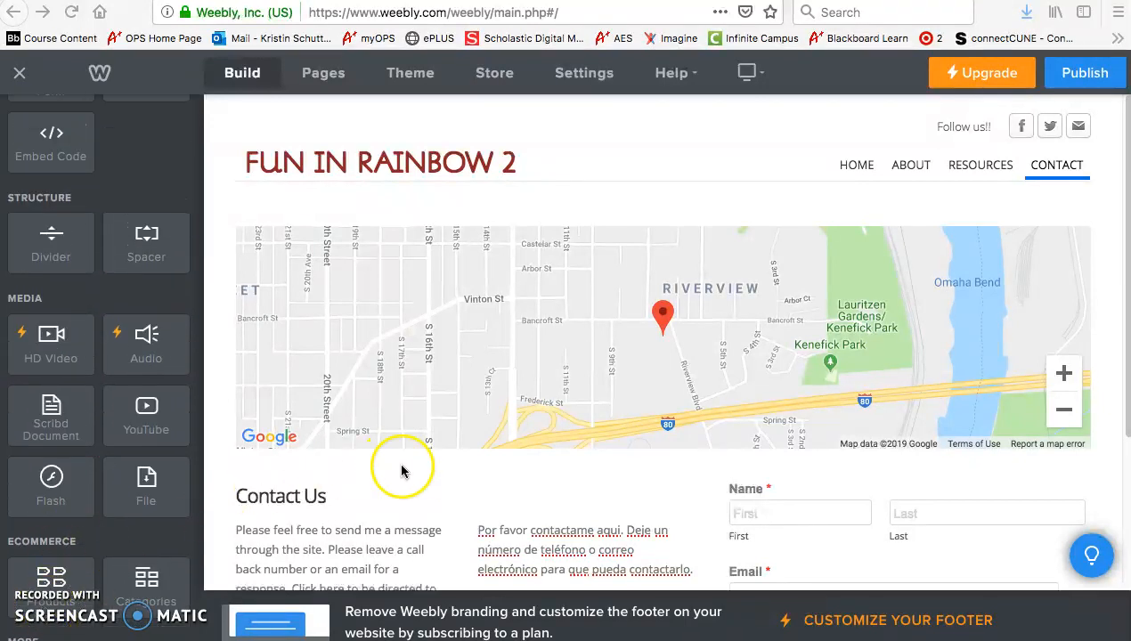
- Start publishing the site and try to register rainbowtwo.com as a new domain
left_click(1085, 83)
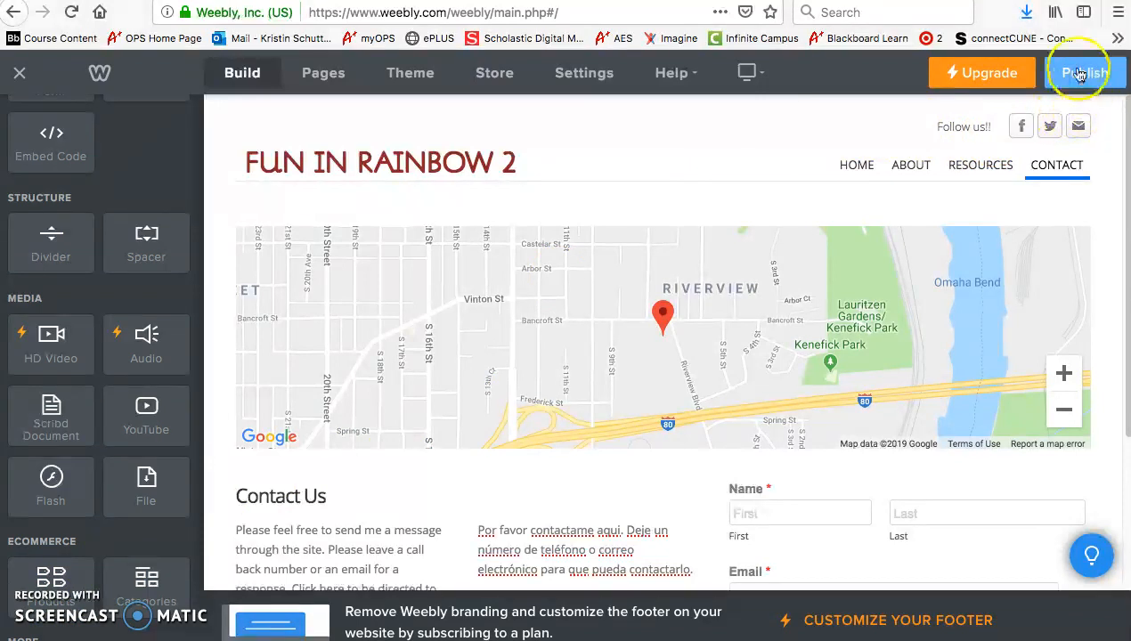
left_click(1075, 78)
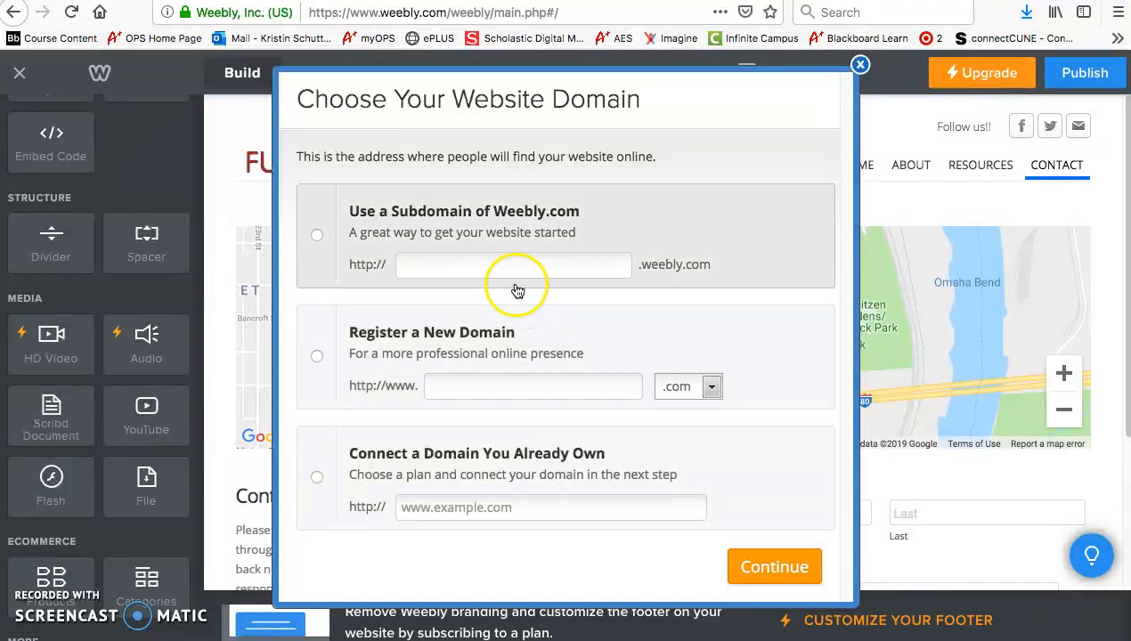
left_click(317, 237)
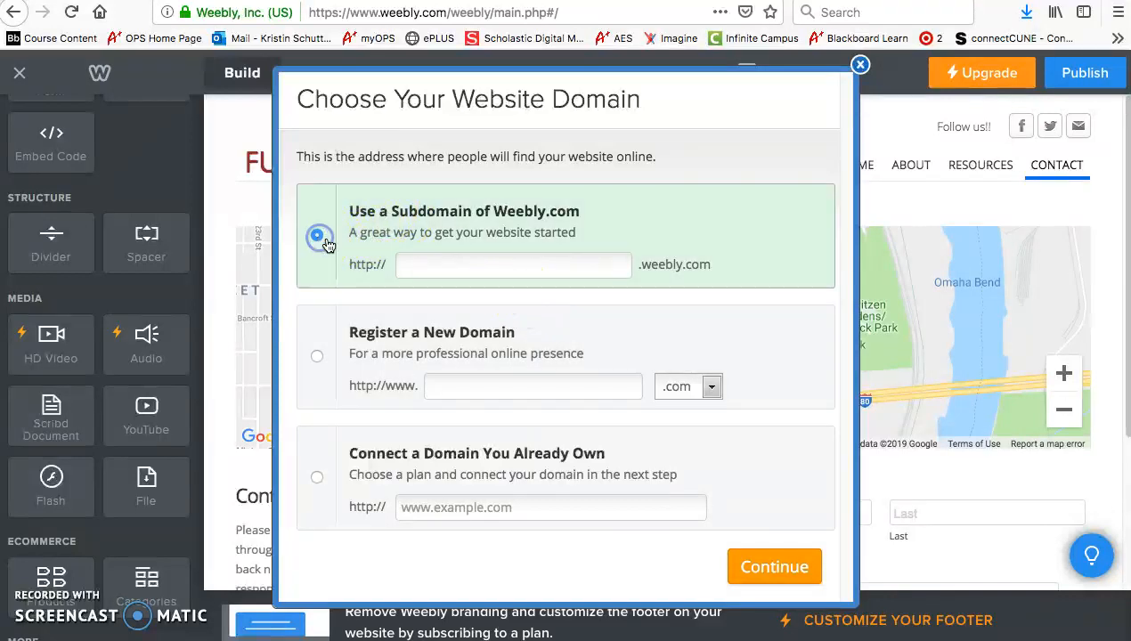
left_click(439, 266)
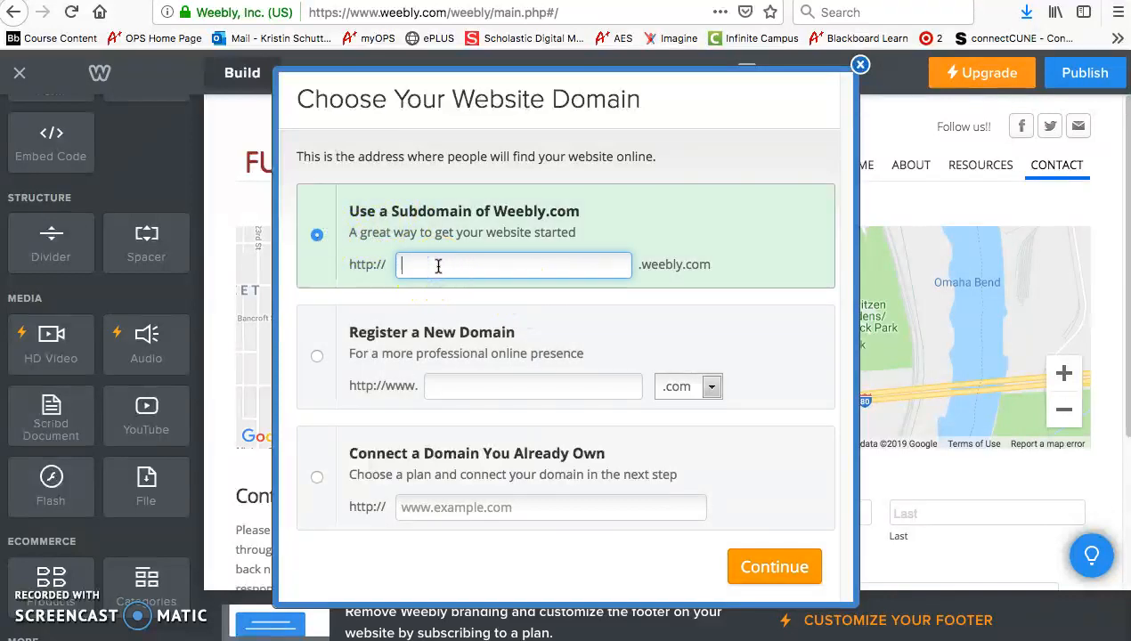
left_click(318, 358)
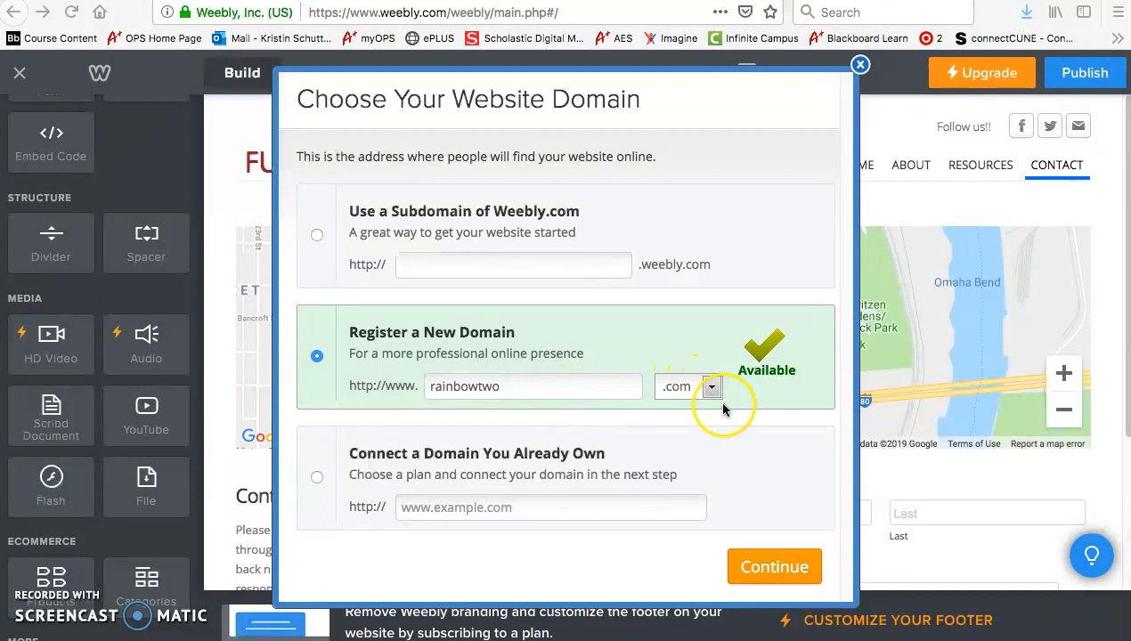
left_click(794, 580)
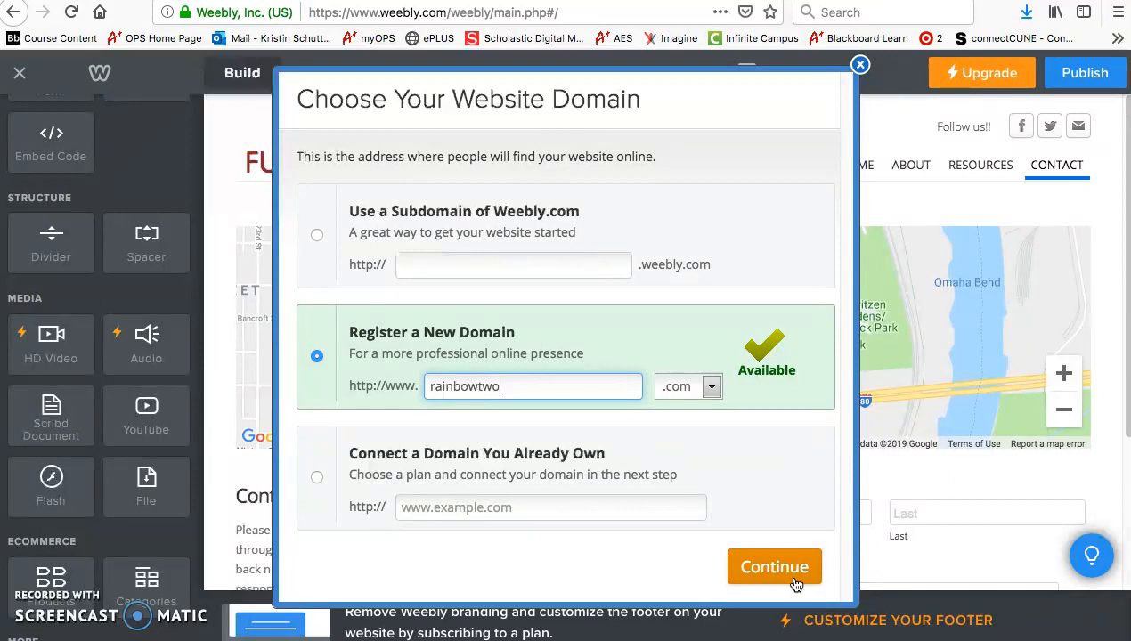
left_click(772, 564)
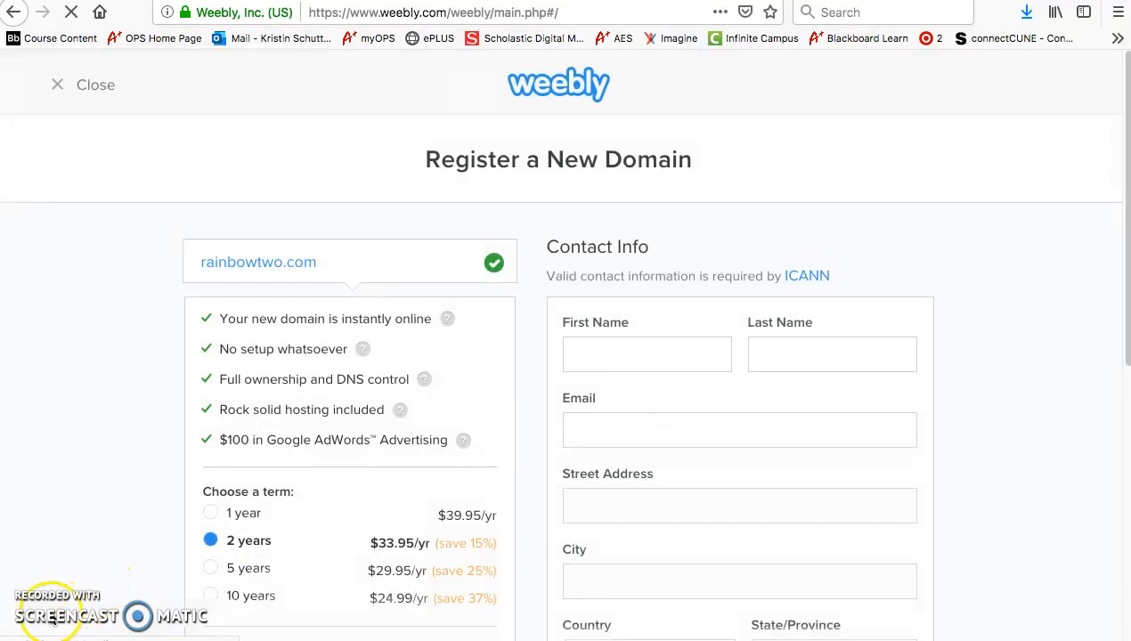
- Look over the domain registration terms and contact form, and close the registration page
scroll(245, 481, "down", 2)
scroll(156, 293, "up", 2)
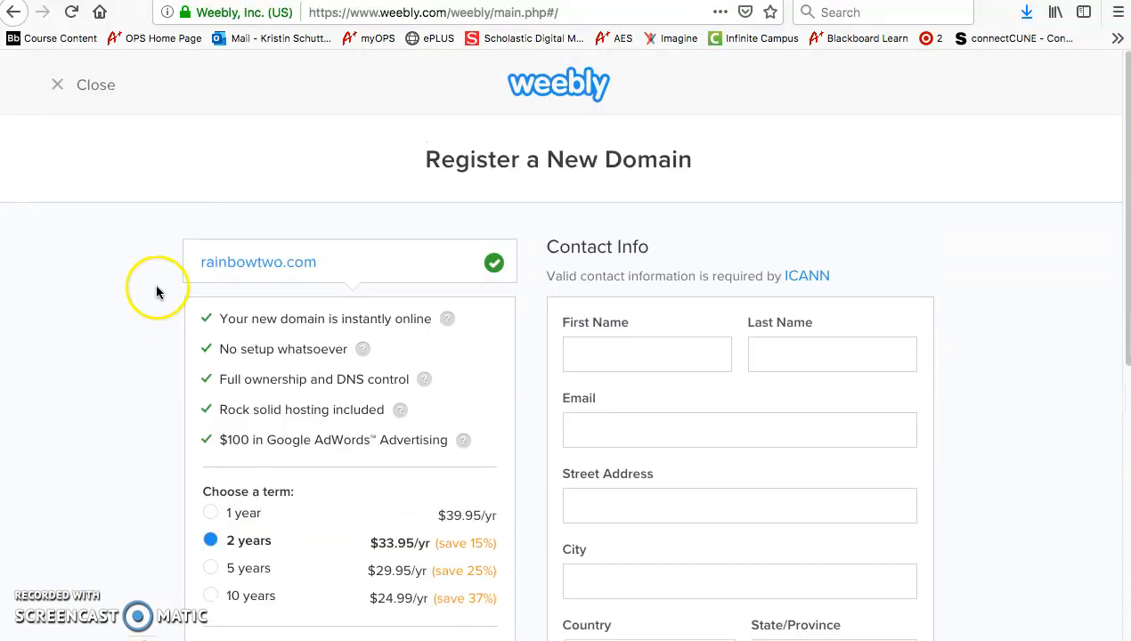
left_click(55, 89)
left_click(317, 235)
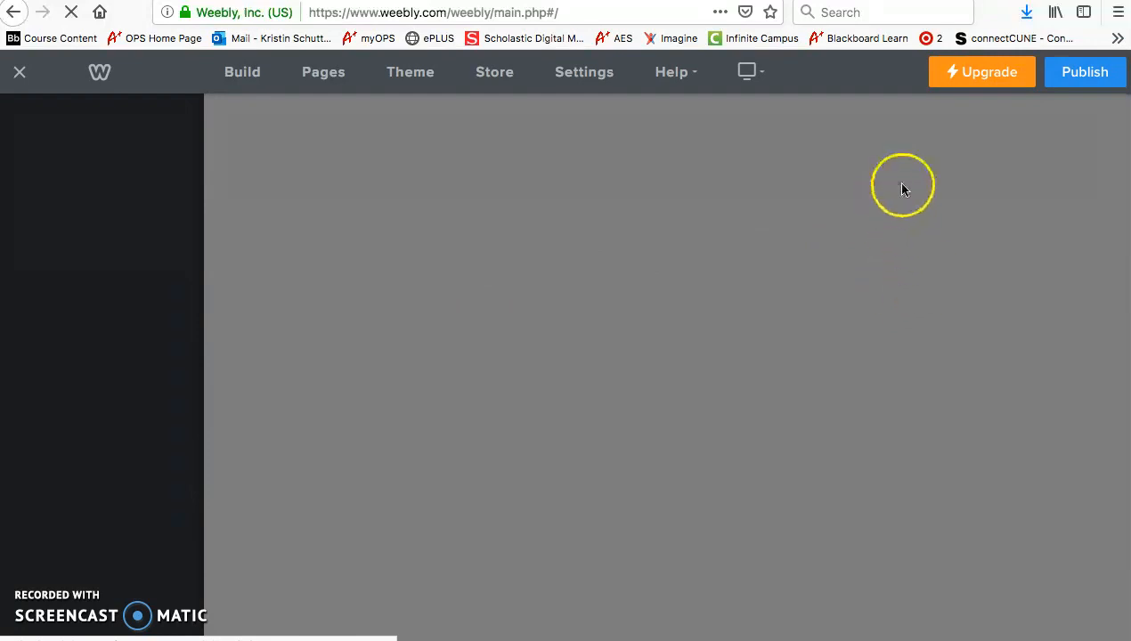
- Reopen the website domain choice and set the free Weebly subdomain to rainbowtwo.weebly.com
left_click(1081, 71)
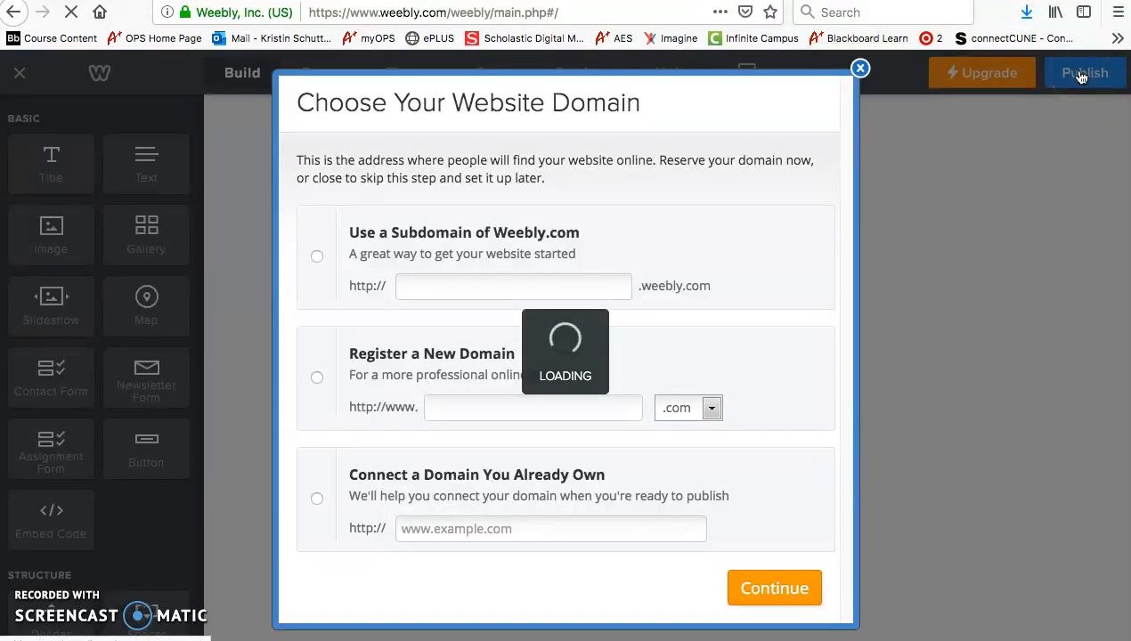
left_click(317, 258)
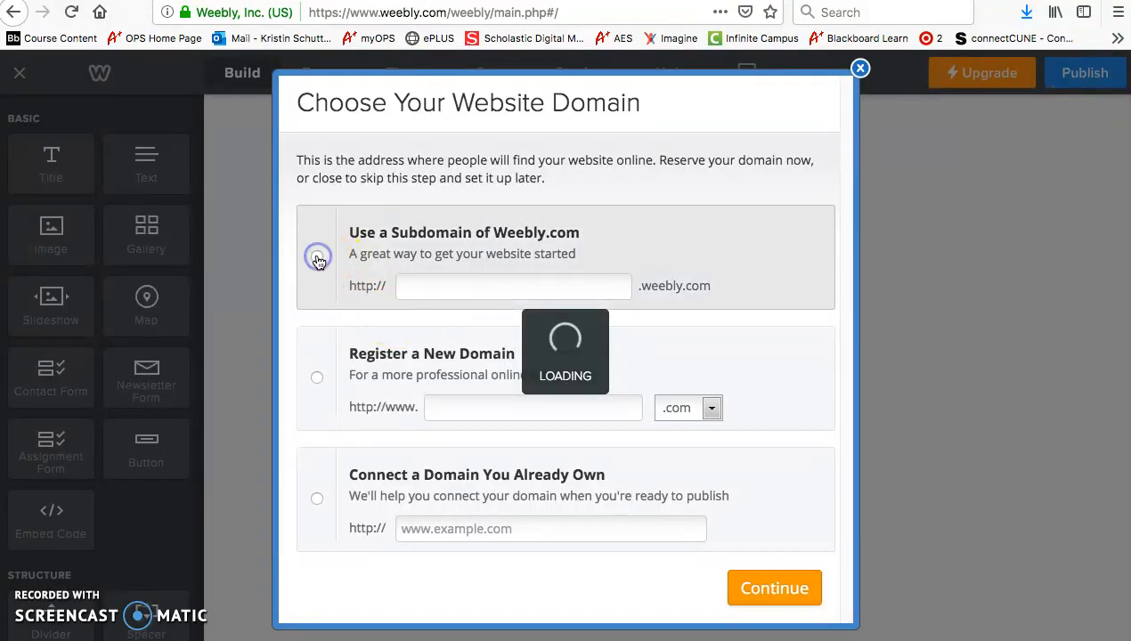
left_click(447, 286)
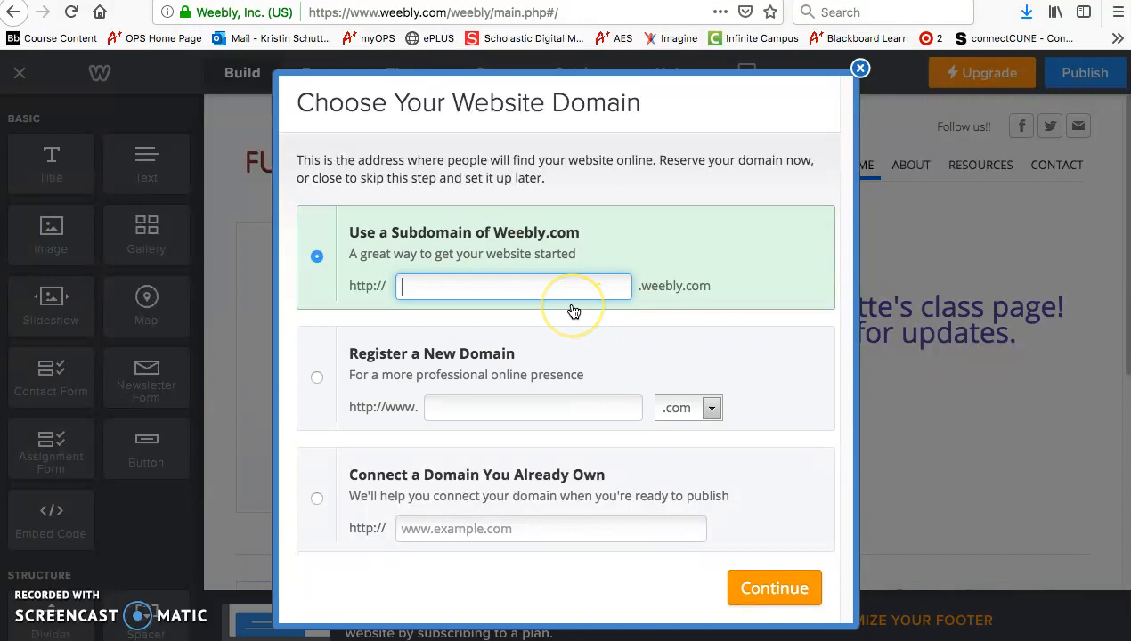
type("rainbowtwo")
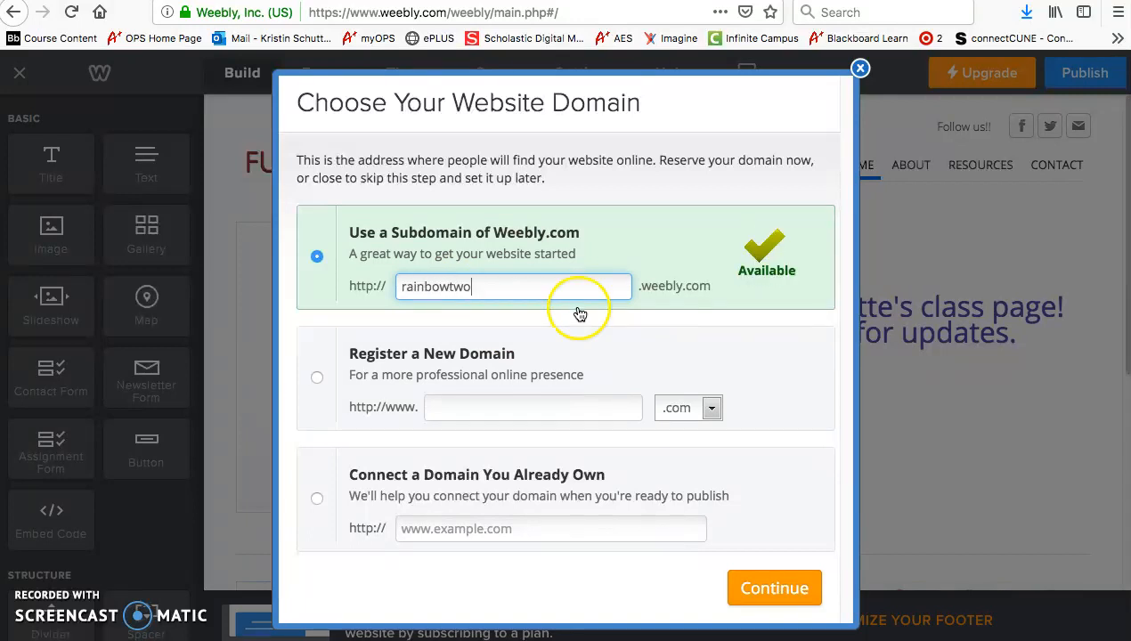
left_click(762, 583)
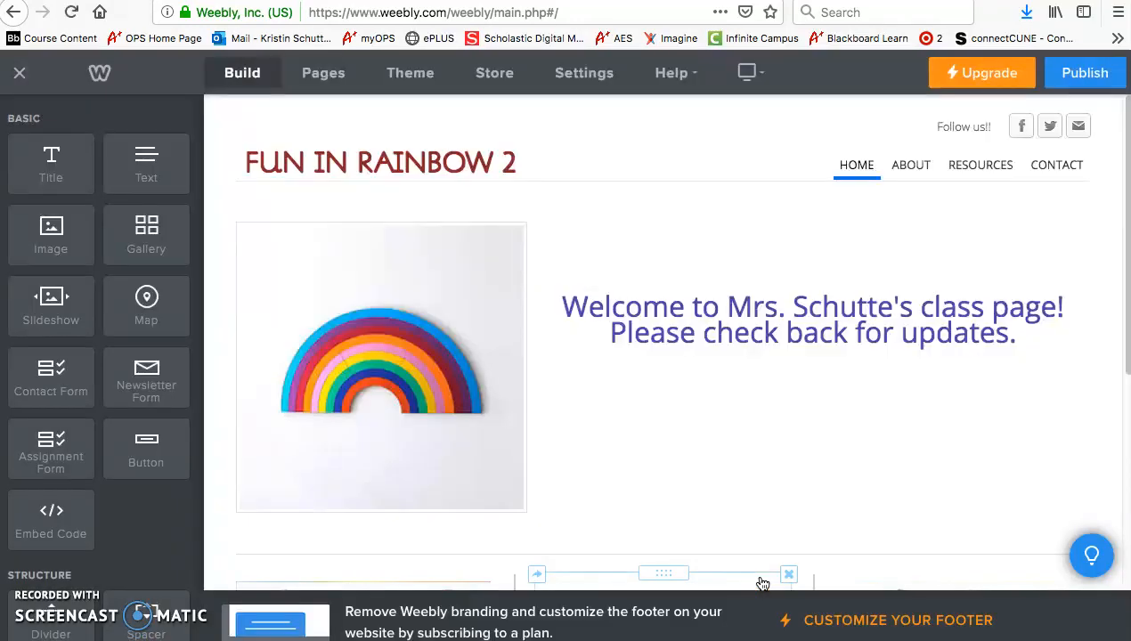